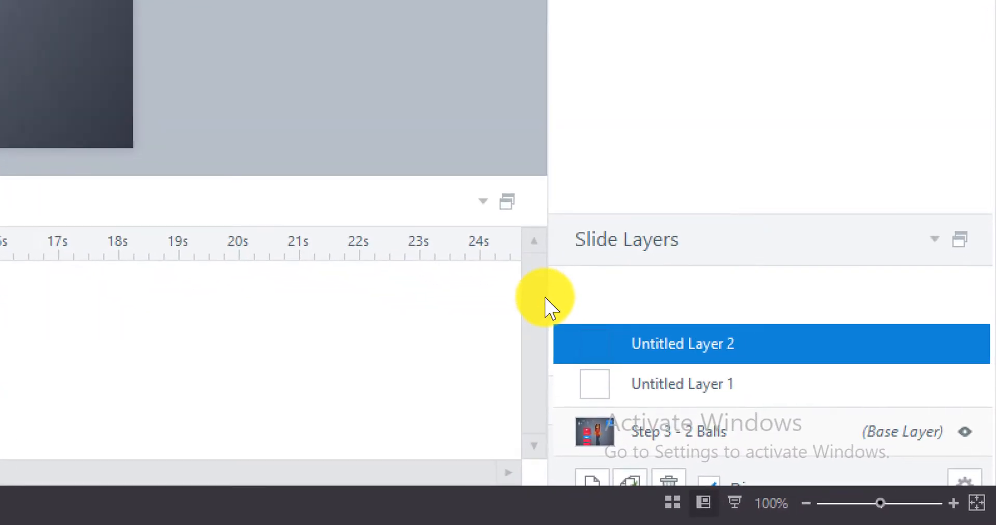
Step: Rename the slide layer Untitled Layer 1 as "Tip 2"
{"action": "right_click", "coordinate": [704, 382]}
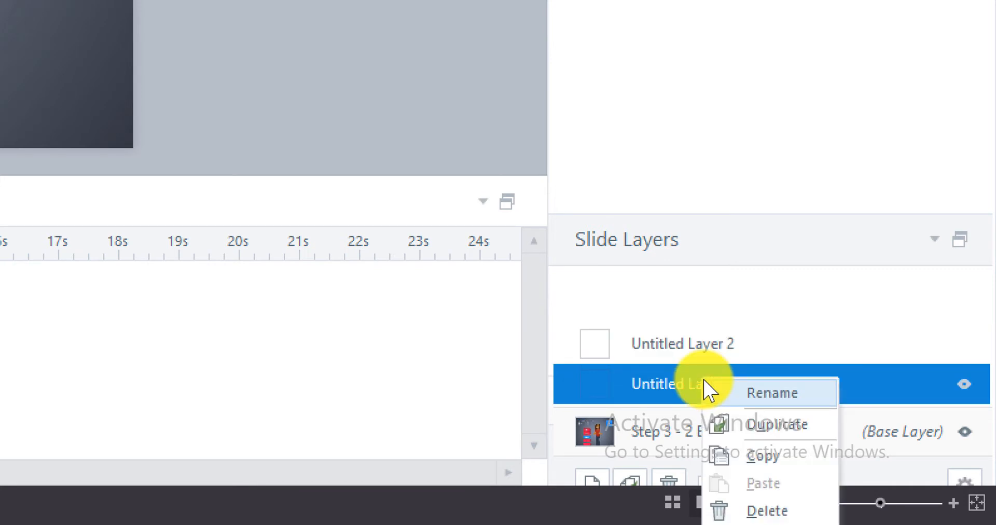
{"action": "left_click", "coordinate": [749, 399]}
{"action": "type", "text": "T"}
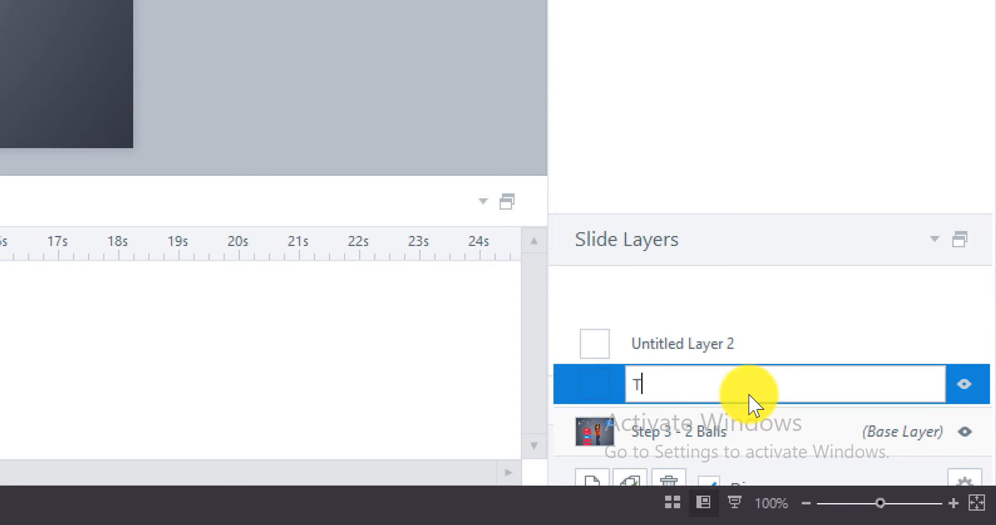
{"action": "type", "text": "ip 2"}
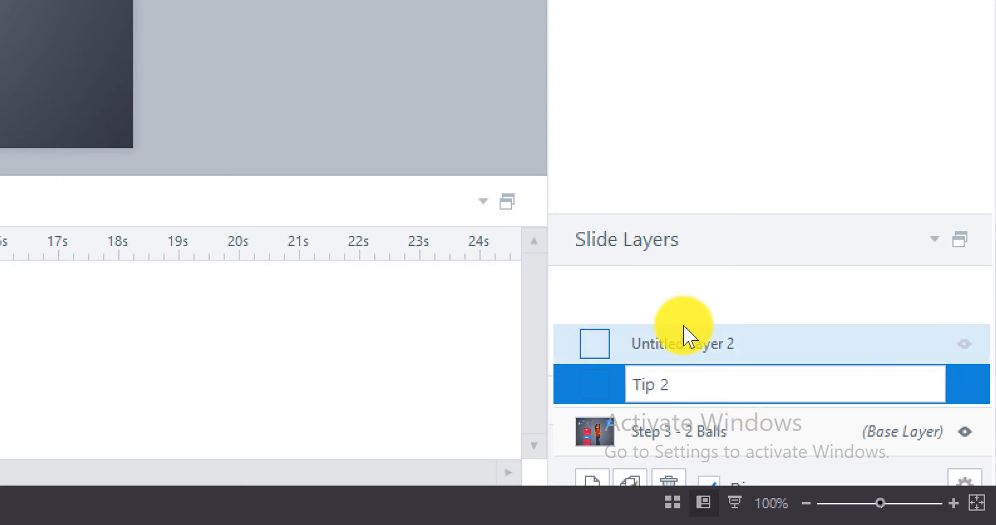
Step: Rename the slide layer Untitled Layer 2 as "Throw 2 Balls"
{"action": "left_click", "coordinate": [684, 358]}
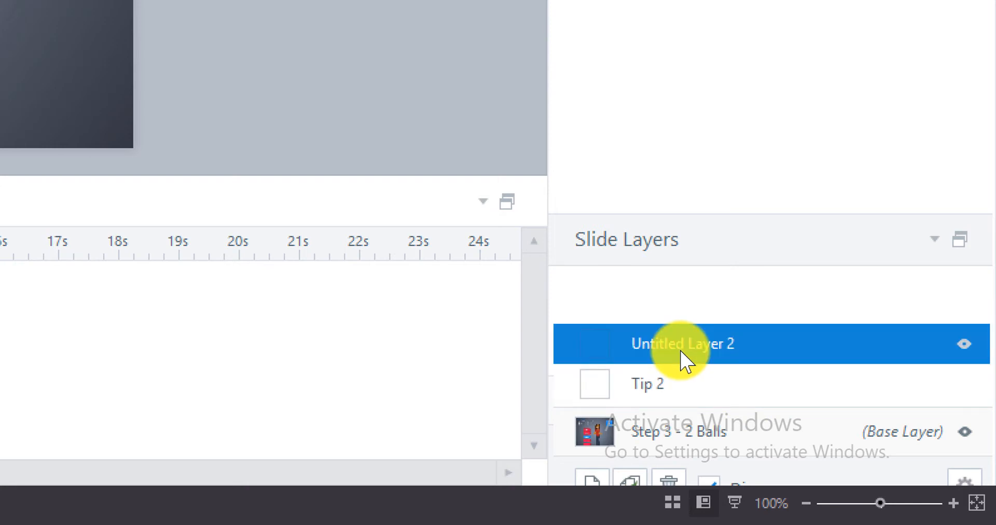
{"action": "right_click", "coordinate": [682, 358]}
{"action": "left_click", "coordinate": [750, 360]}
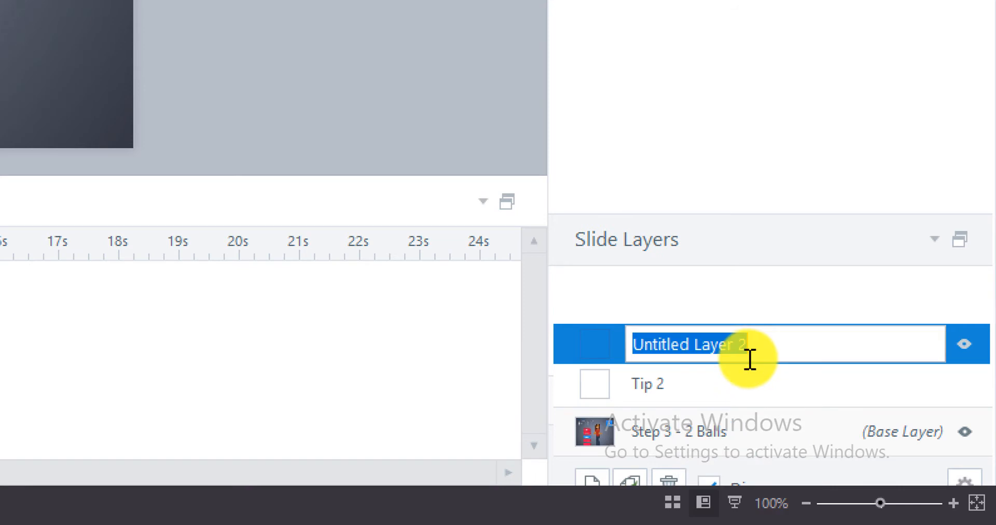
{"action": "type", "text": "Throw"}
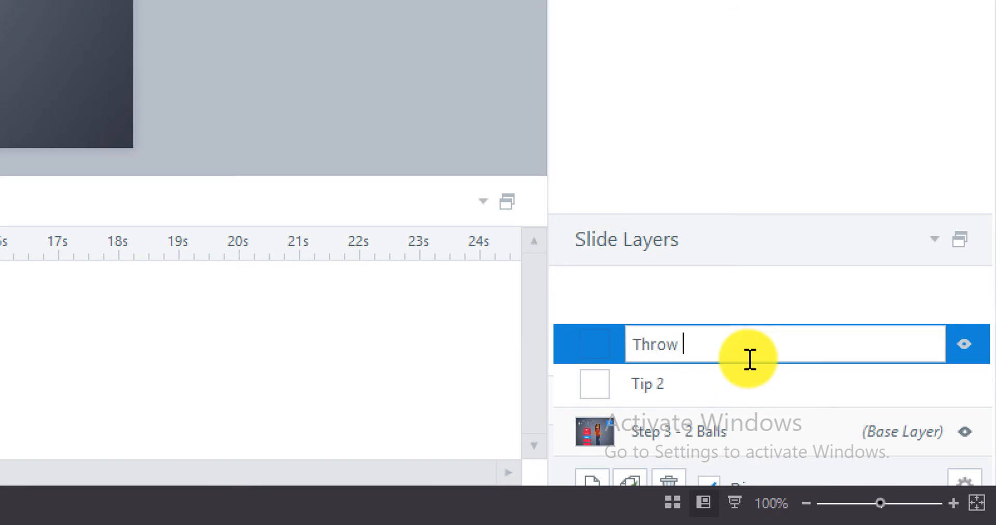
{"action": "type", "text": " 2 Balls"}
{"action": "left_click", "coordinate": [739, 317]}
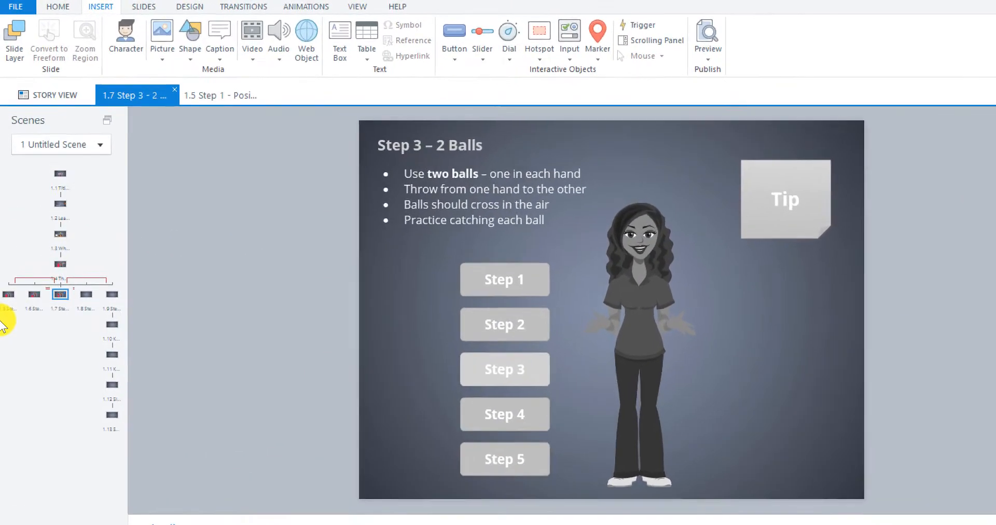
Step: Copy the hotspot covering the Tip note on slide 1.6 Step 2 and paste it onto the base layer of slide 1.7 Step 3 - 2 Balls
{"action": "left_click", "coordinate": [35, 298]}
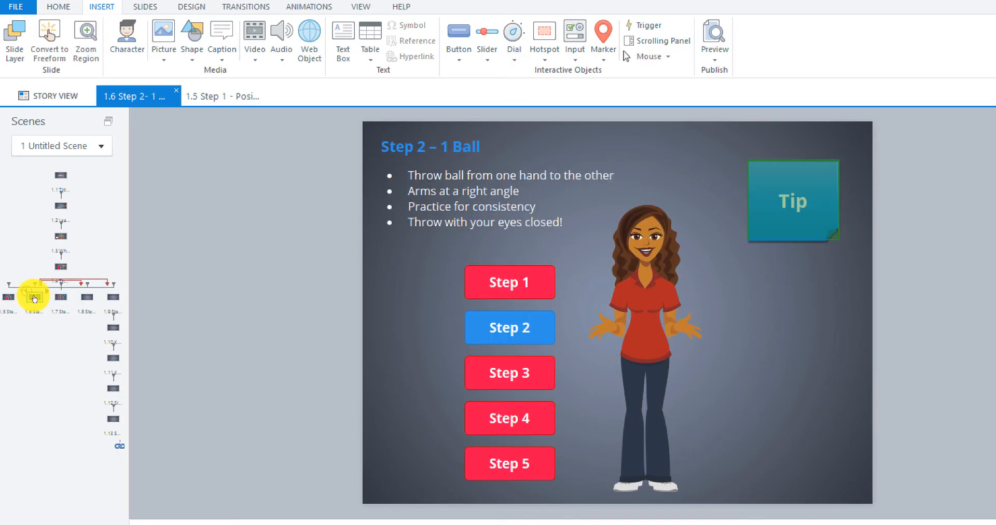
{"action": "left_click", "coordinate": [773, 238]}
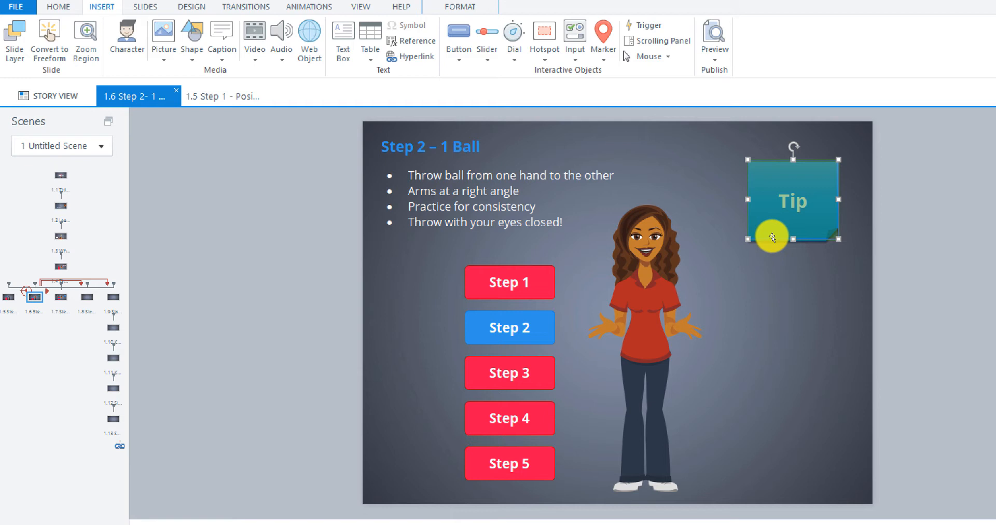
{"action": "left_click", "coordinate": [61, 298]}
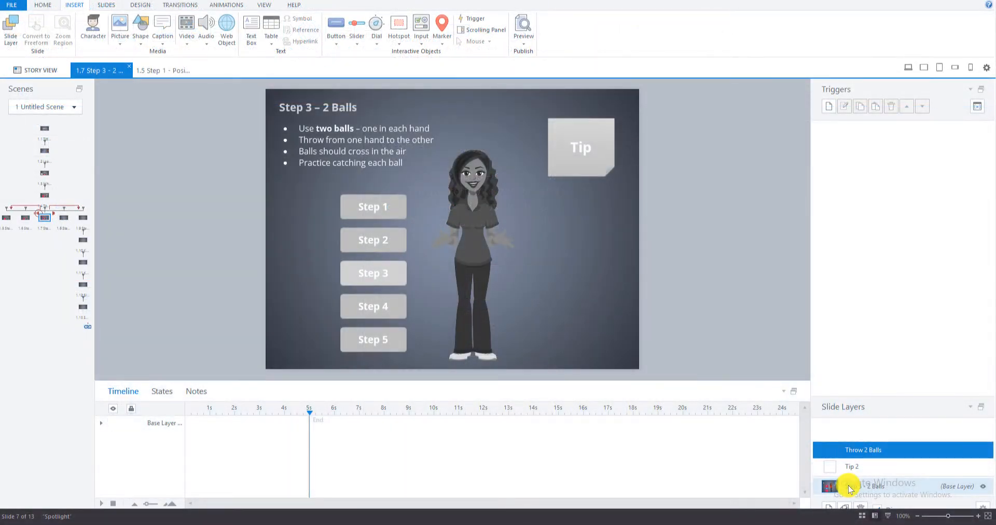
{"action": "left_click", "coordinate": [849, 484]}
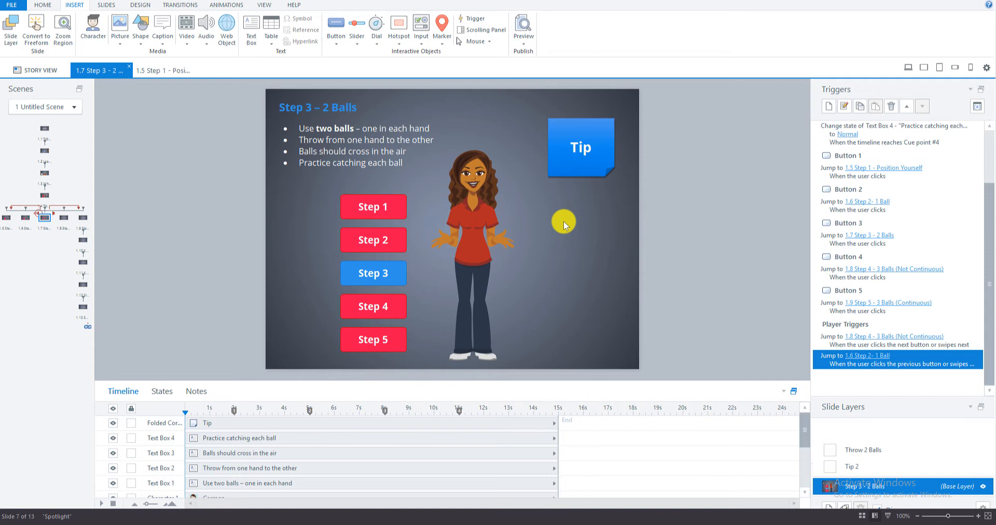
{"action": "key", "text": "ctrl+v"}
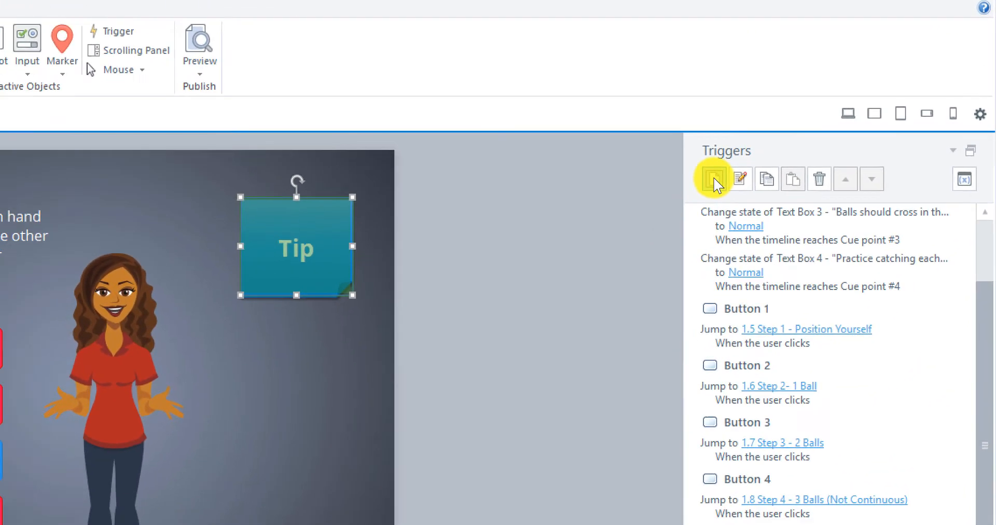
Step: Add a trigger to Hotspot 1 that shows layer Tip 2 when the mouse hovers over it
{"action": "left_click", "coordinate": [692, 194]}
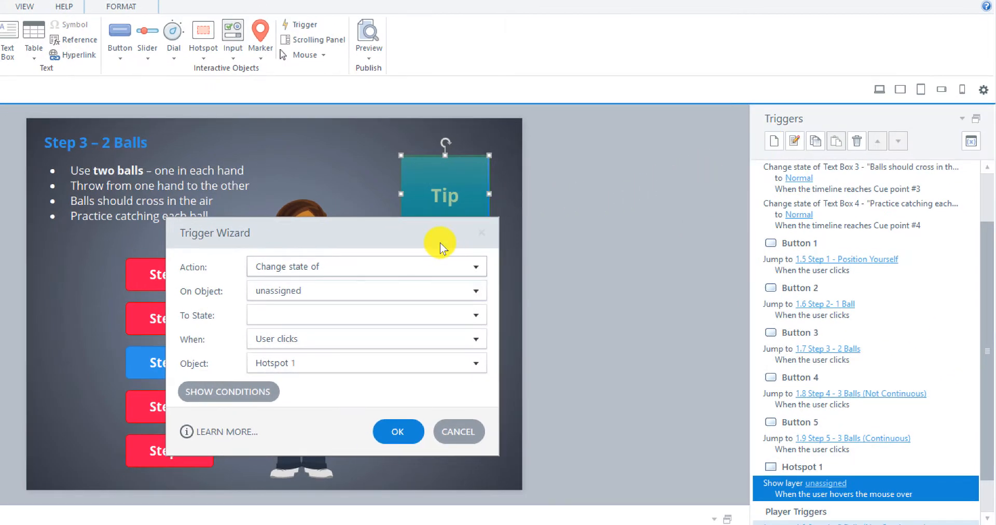
{"action": "left_click", "coordinate": [475, 269]}
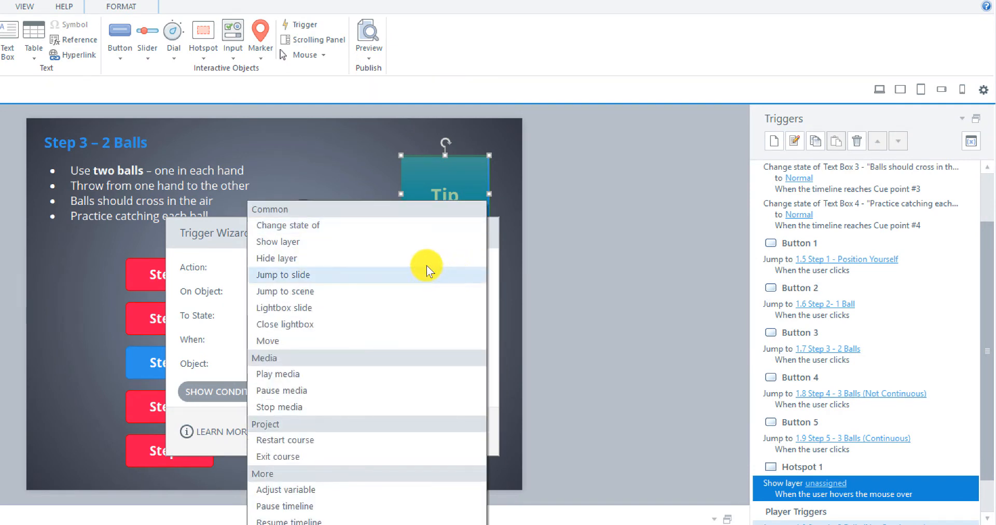
{"action": "left_click", "coordinate": [367, 243]}
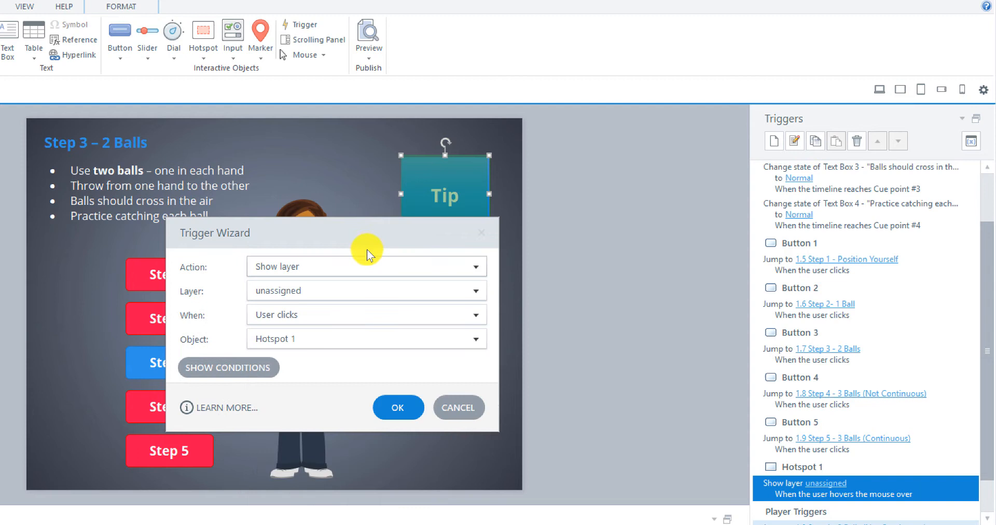
{"action": "left_click", "coordinate": [356, 289]}
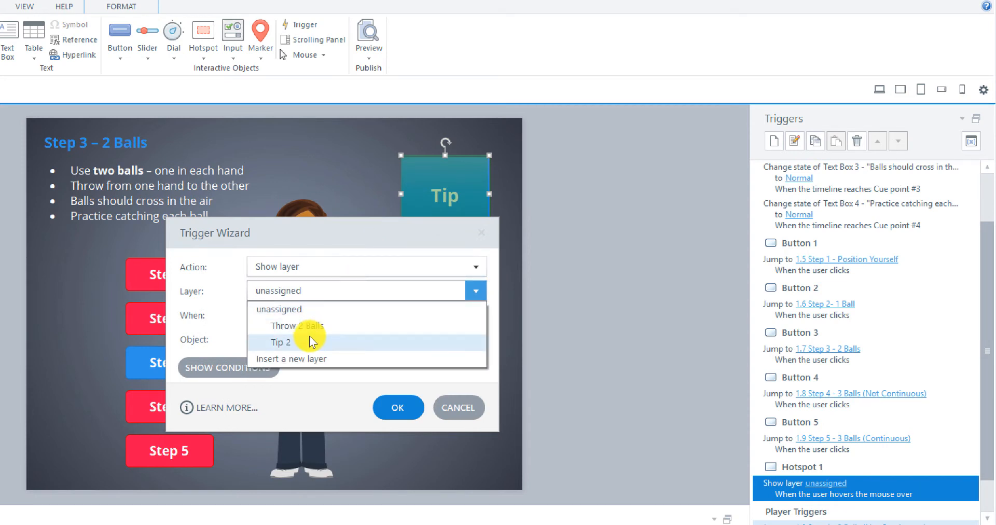
{"action": "left_click", "coordinate": [310, 336]}
{"action": "left_click", "coordinate": [326, 316]}
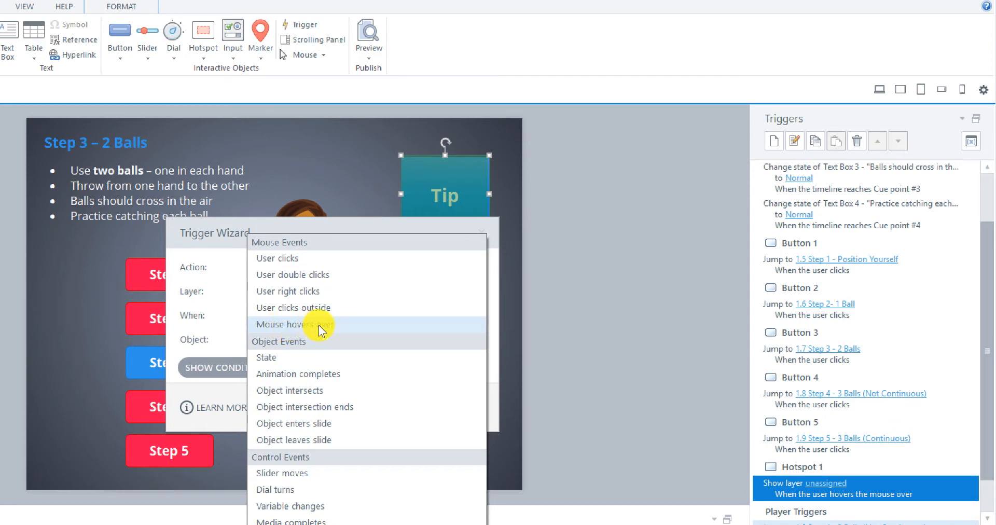
{"action": "left_click", "coordinate": [314, 326]}
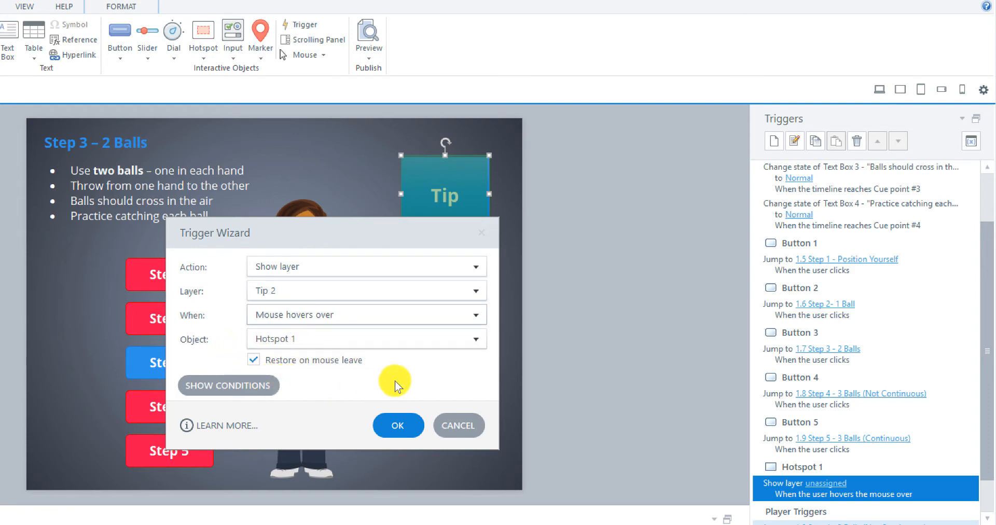
{"action": "left_click", "coordinate": [254, 360]}
{"action": "left_click", "coordinate": [390, 425]}
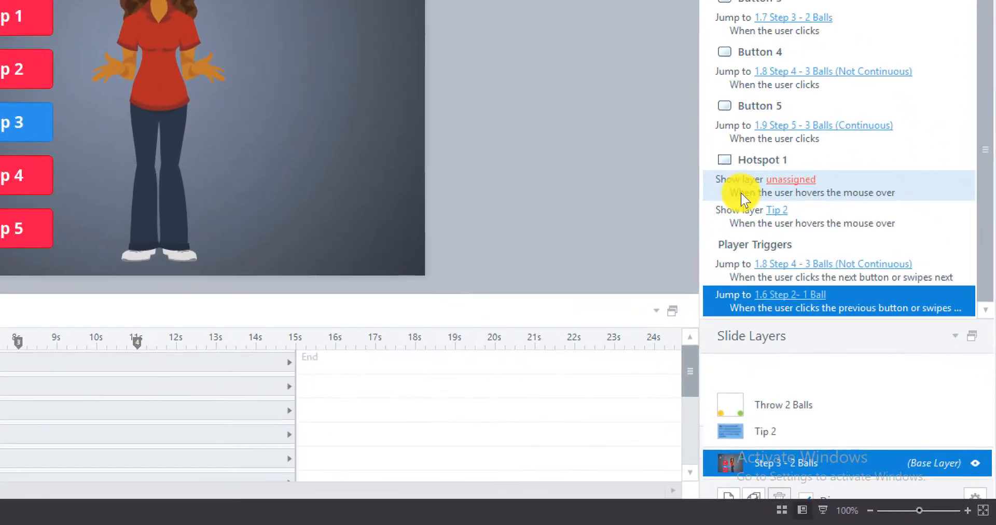
Step: Delete Hotspot 1's hover trigger that shows an unassigned layer
{"action": "left_click", "coordinate": [838, 320]}
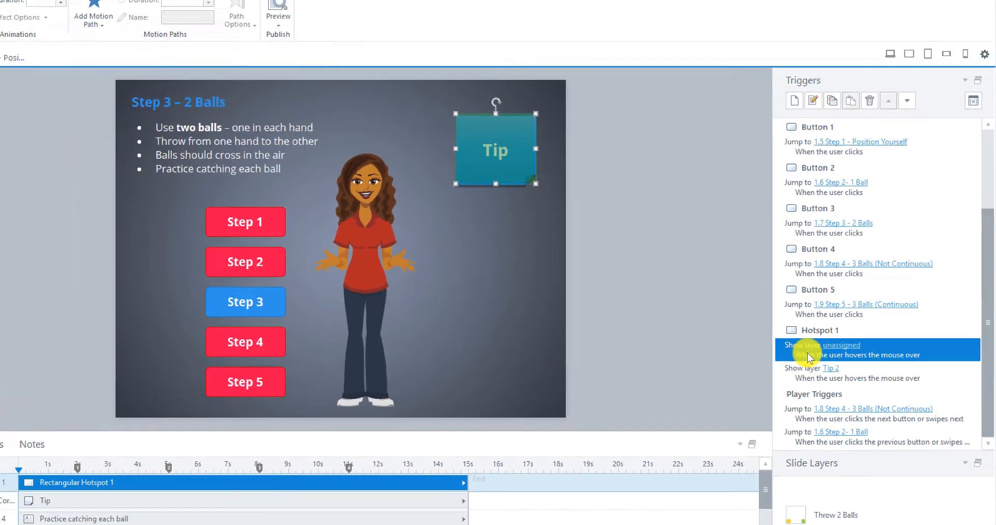
{"action": "key", "text": "Delete"}
{"action": "left_click", "coordinate": [407, 341]}
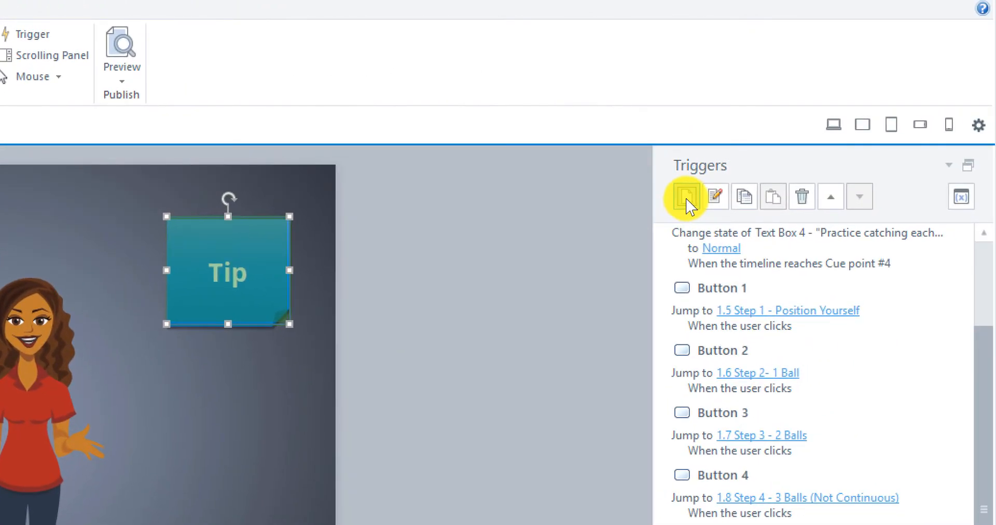
Step: Add a trigger that shows layer Throw 2 Balls when the timeline starts on slide 1.7 Step 3 - 2 Balls
{"action": "left_click", "coordinate": [841, 170]}
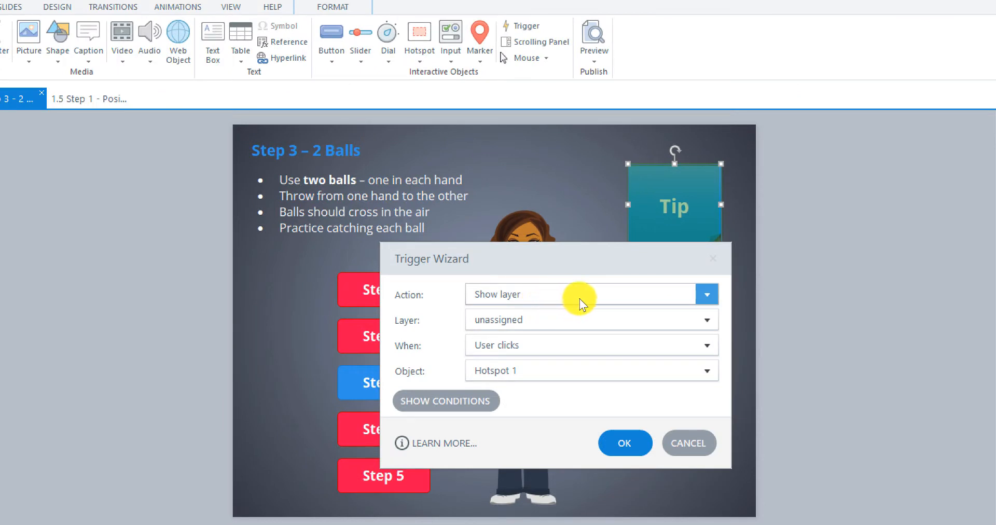
{"action": "left_click", "coordinate": [503, 335]}
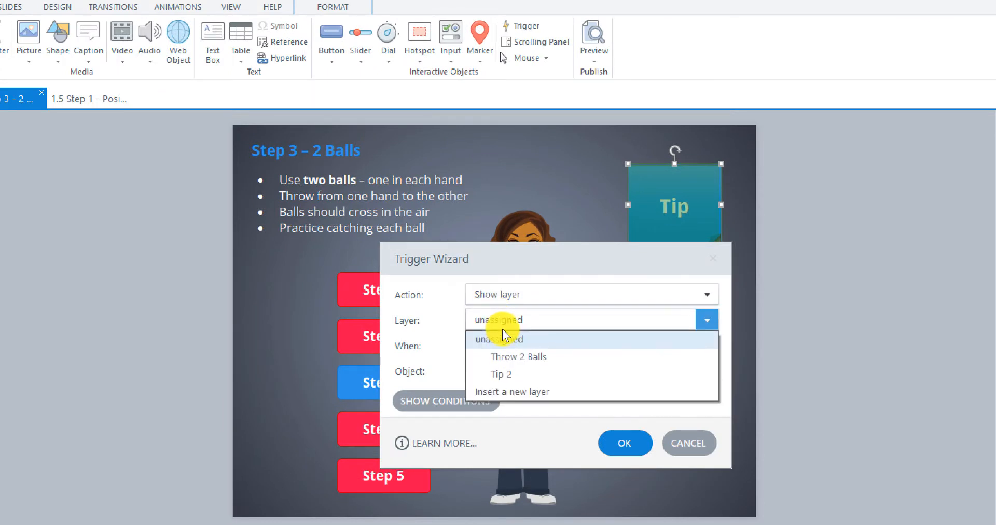
{"action": "left_click", "coordinate": [505, 353]}
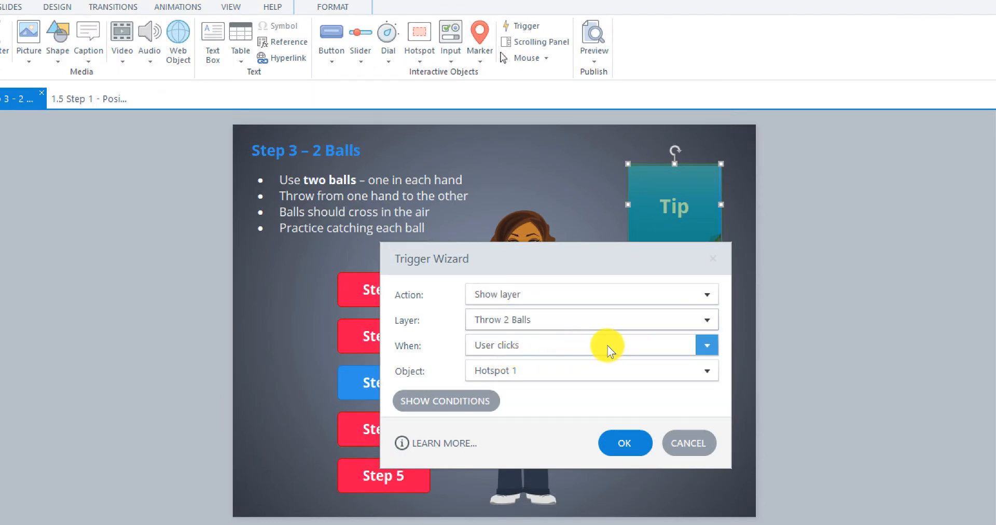
{"action": "left_click", "coordinate": [645, 344]}
{"action": "scroll", "coordinate": [578, 485], "scroll_direction": "up", "scroll_amount": 3}
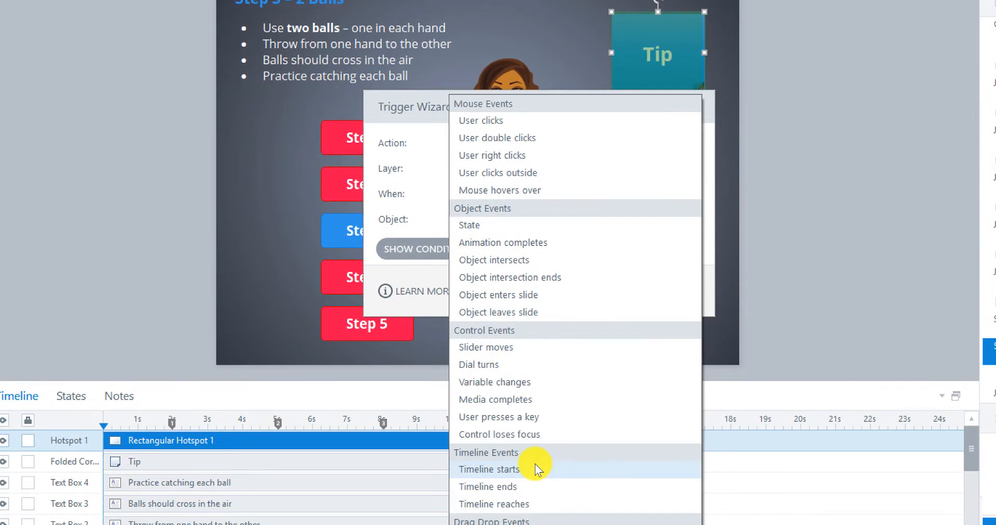
{"action": "left_click", "coordinate": [538, 506]}
{"action": "left_click", "coordinate": [540, 260]}
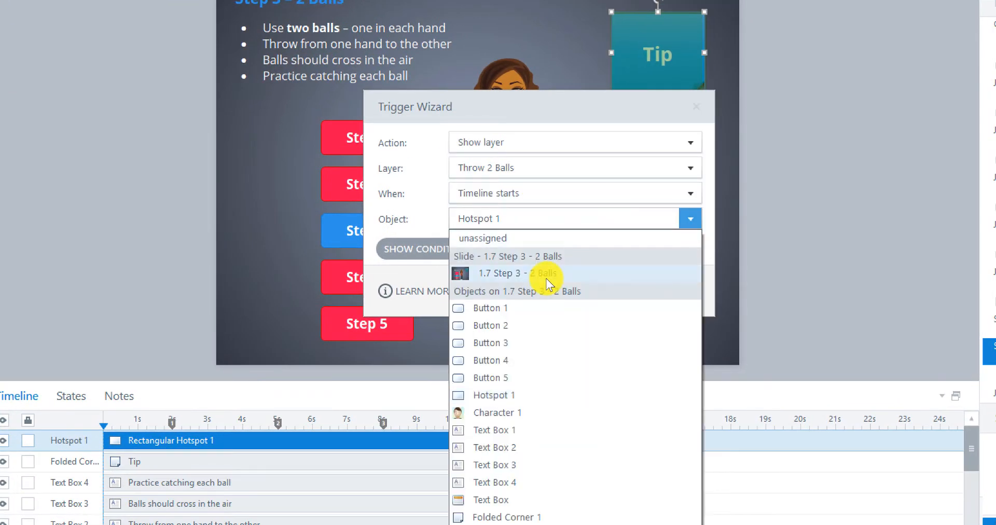
{"action": "left_click", "coordinate": [514, 274]}
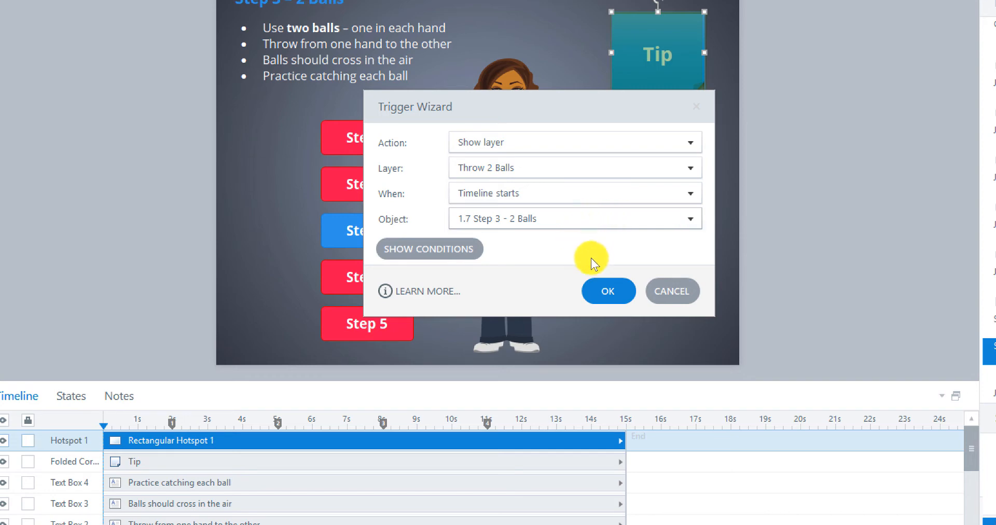
{"action": "left_click", "coordinate": [595, 292]}
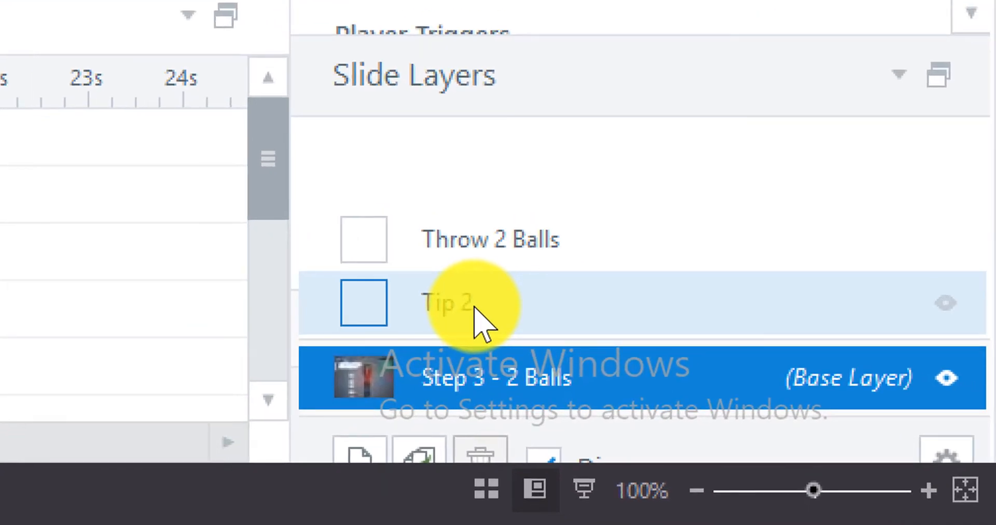
Step: Copy the blue tip text box from the Tip 1 layer of slide 1.6 and paste it onto the Tip 2 layer of slide 1.7
{"action": "left_click", "coordinate": [475, 310]}
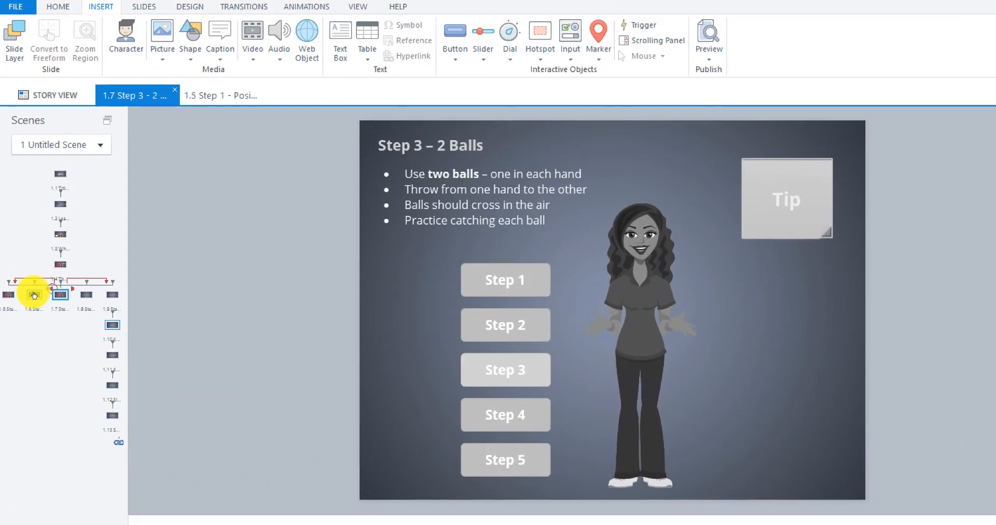
{"action": "left_click", "coordinate": [34, 295]}
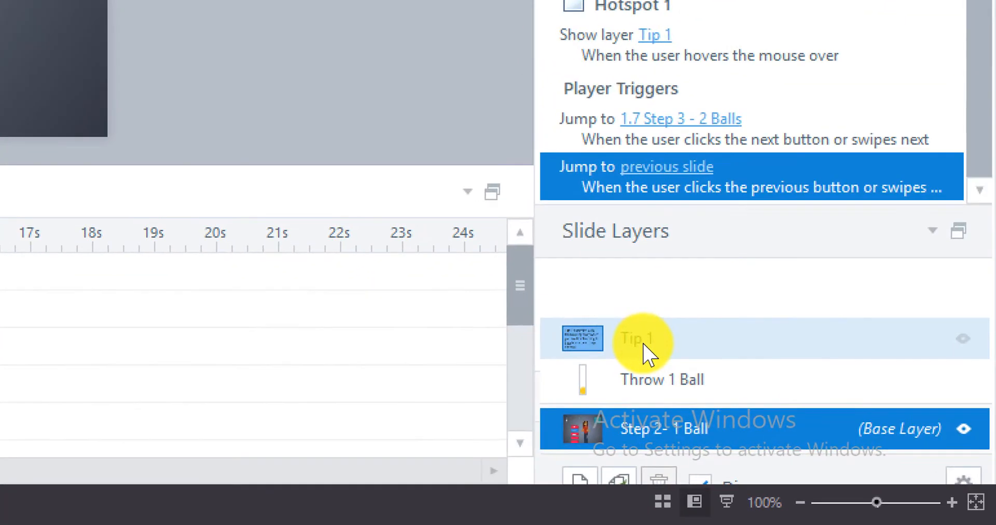
{"action": "left_click", "coordinate": [645, 342]}
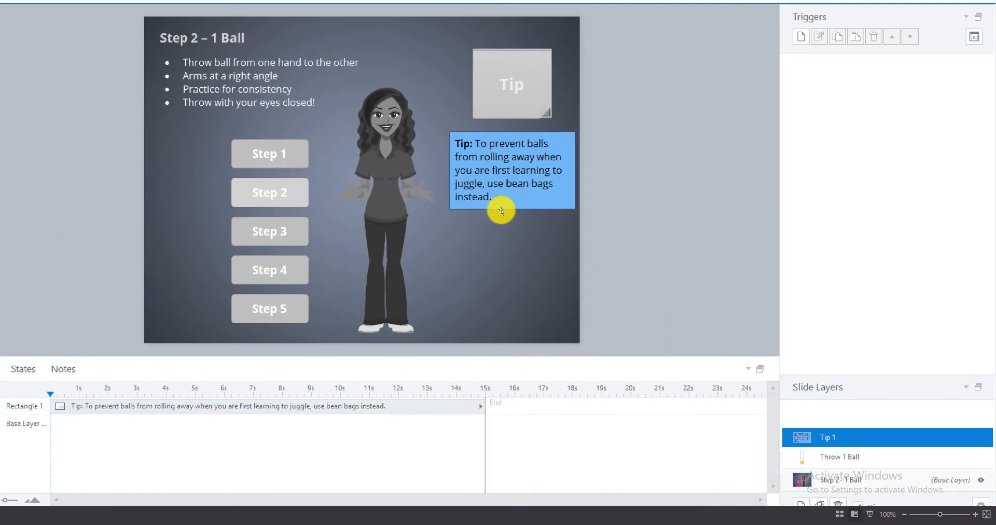
{"action": "left_click", "coordinate": [502, 208]}
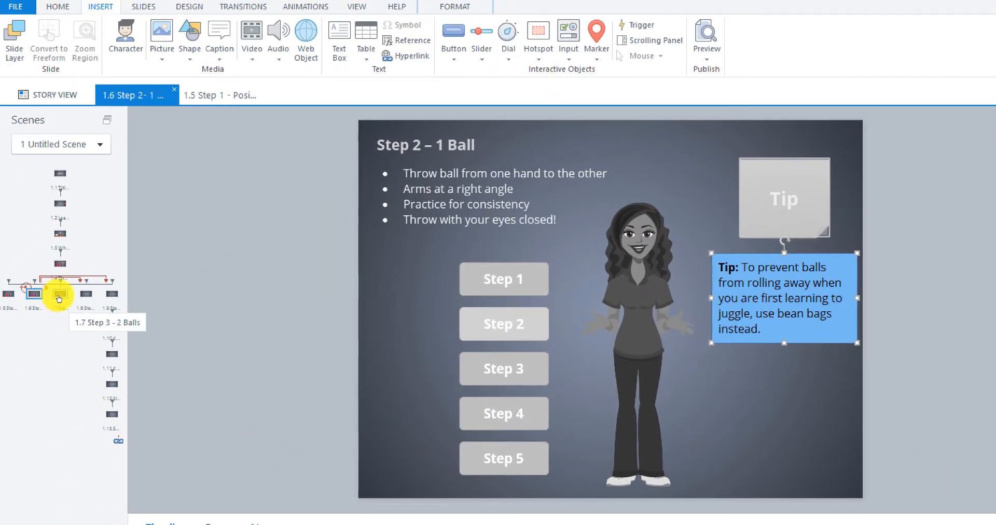
{"action": "left_click", "coordinate": [60, 294]}
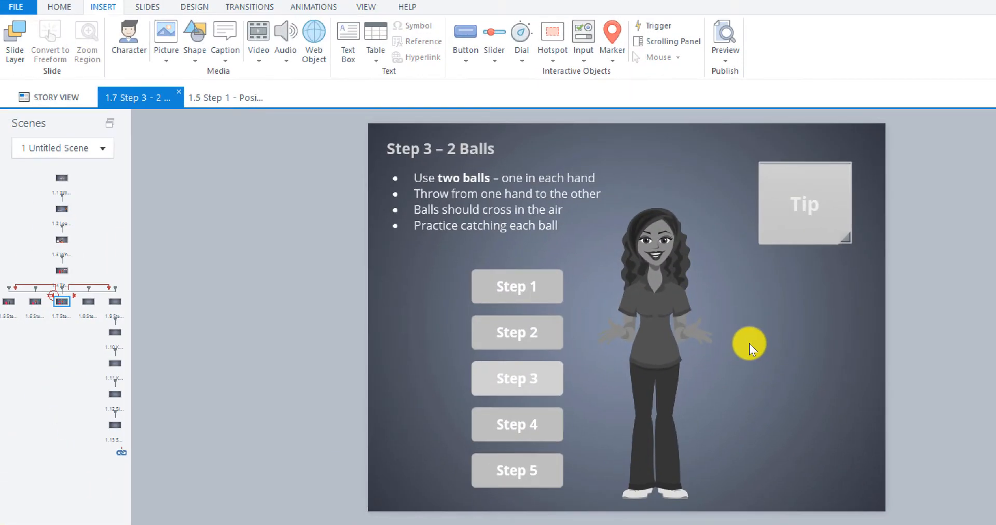
{"action": "left_click", "coordinate": [750, 344]}
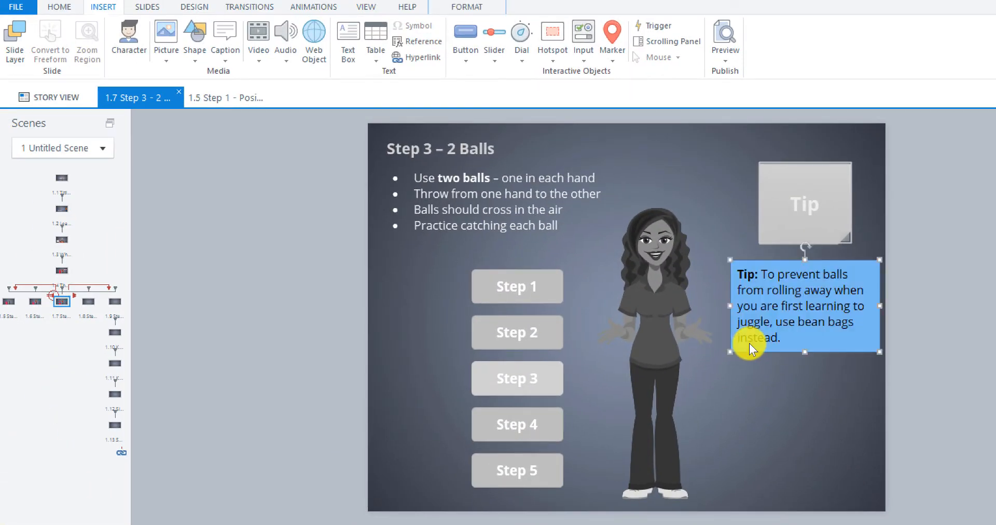
Step: Replace the blue box's text with "Tip: Try starting with different hands so you get used to throwing both ways." copied from the PowerPoint storyboard
{"action": "left_click", "coordinate": [787, 338]}
{"action": "left_click_drag", "start_coordinate": [788, 339], "coordinate": [735, 268]}
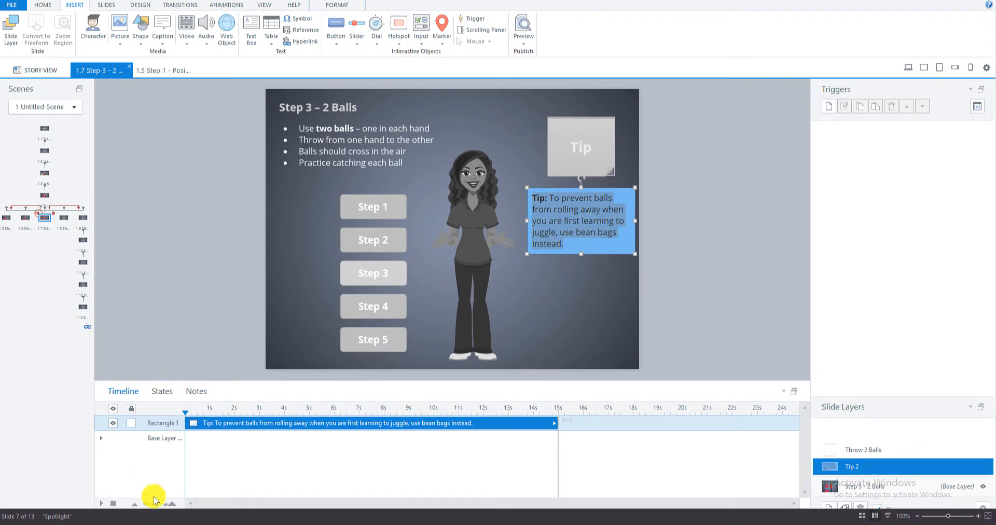
{"action": "mouse_move", "coordinate": [207, 521]}
{"action": "left_click", "coordinate": [244, 488]}
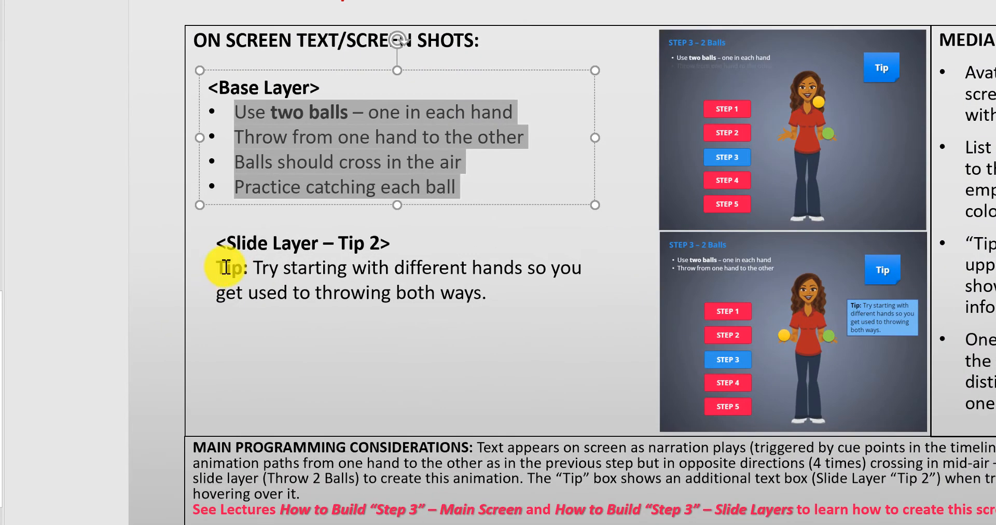
{"action": "left_click", "coordinate": [226, 267]}
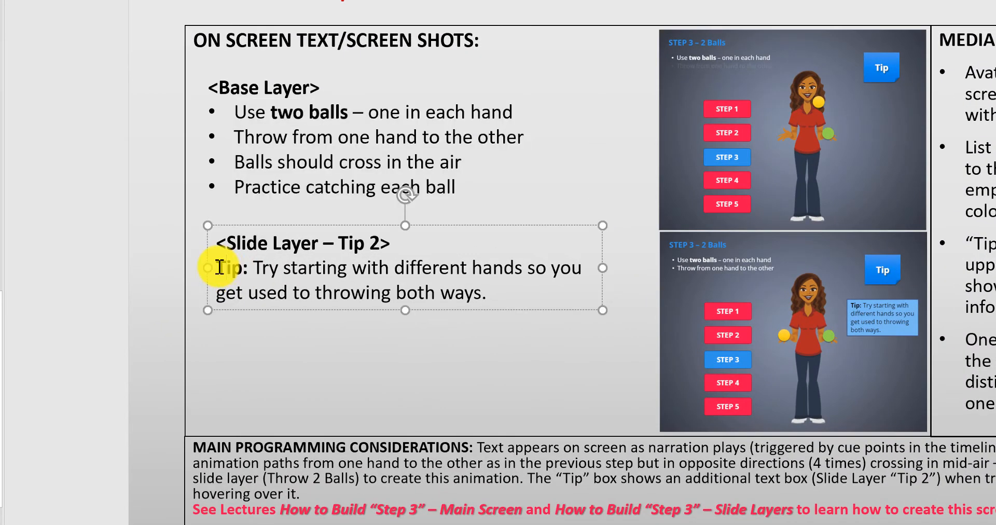
{"action": "left_click_drag", "start_coordinate": [218, 267], "coordinate": [518, 302]}
{"action": "key", "text": "ctrl+c"}
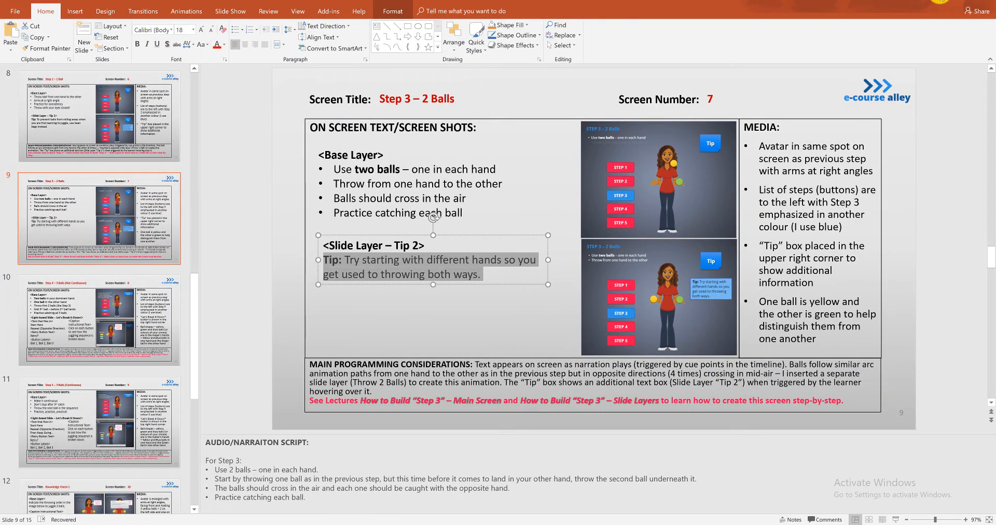
{"action": "left_click", "coordinate": [942, 1]}
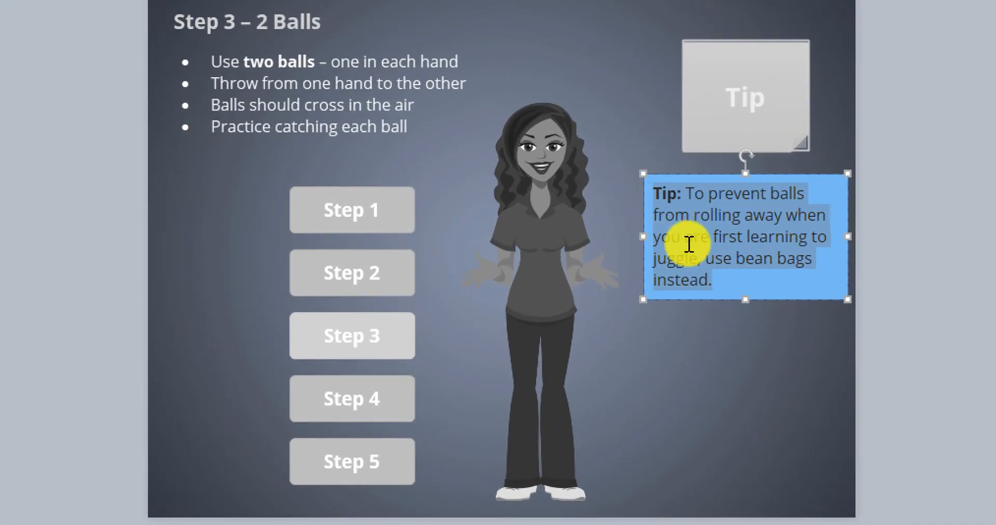
{"action": "key", "text": "ctrl+v"}
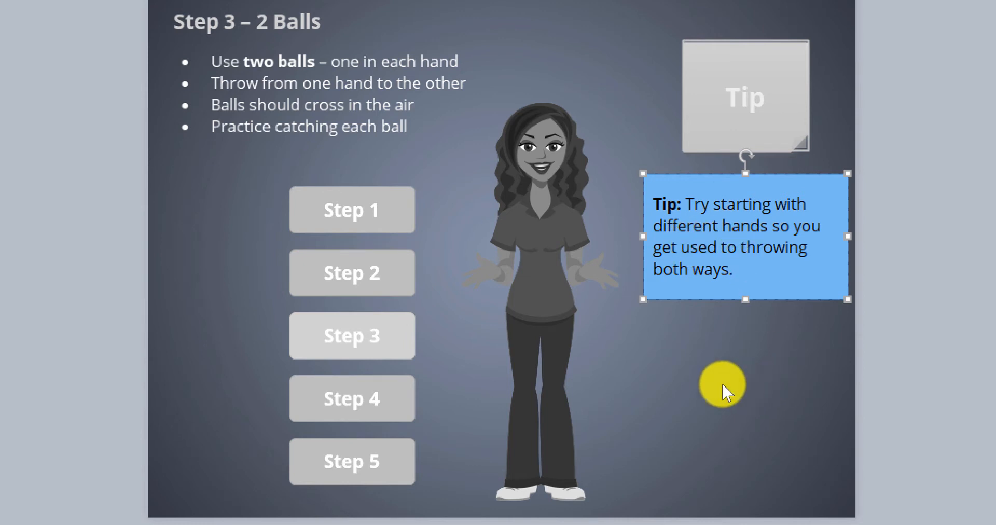
{"action": "left_click", "coordinate": [683, 365]}
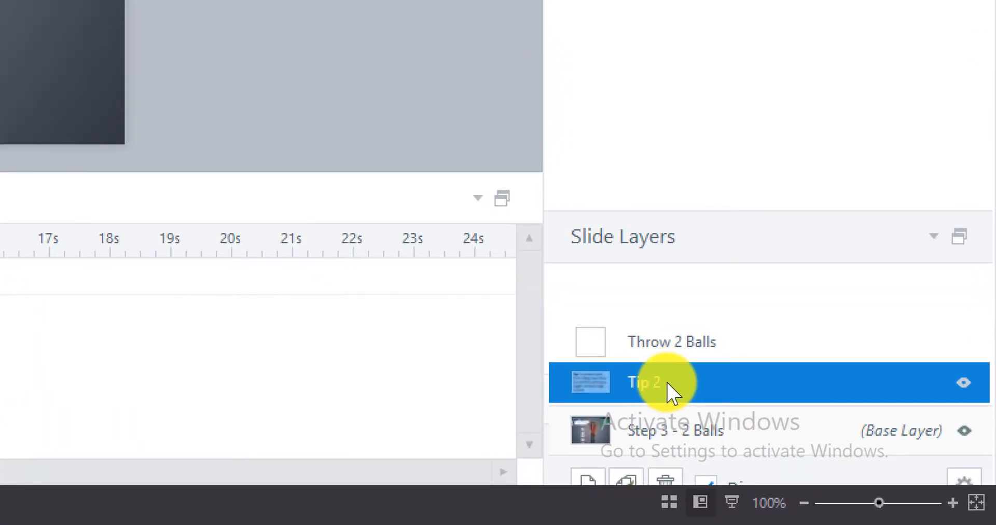
Step: Turn off hiding of other slide layers in the properties of layer Tip 2
{"action": "right_click", "coordinate": [673, 393]}
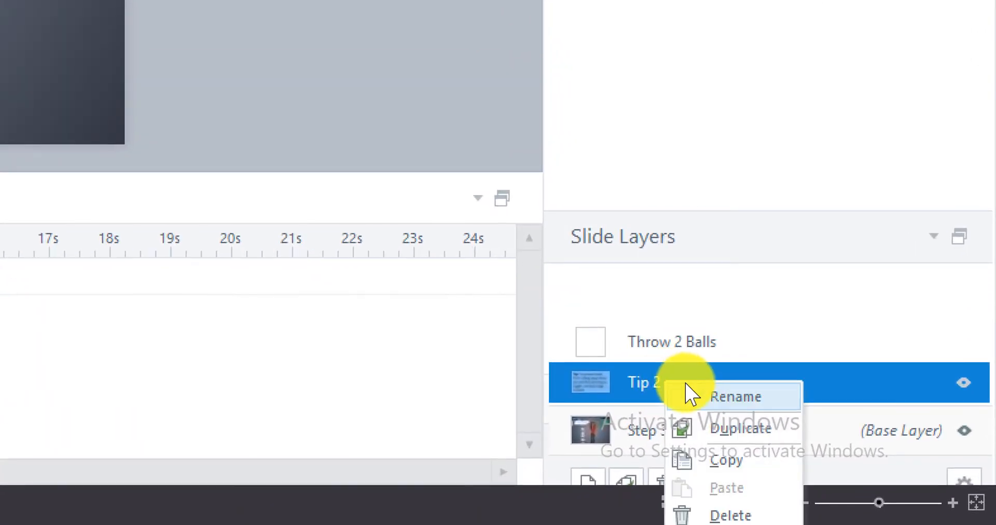
{"action": "left_click", "coordinate": [742, 513]}
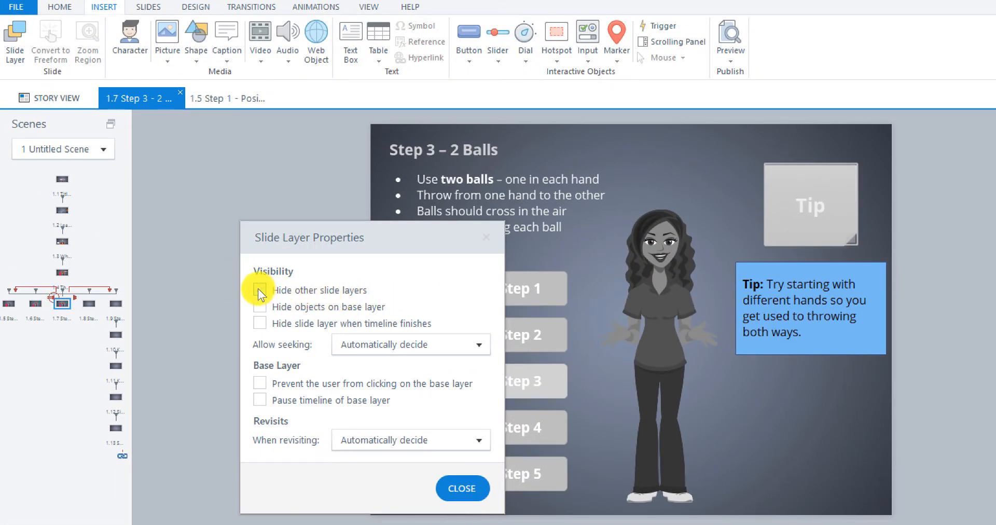
{"action": "left_click", "coordinate": [463, 489]}
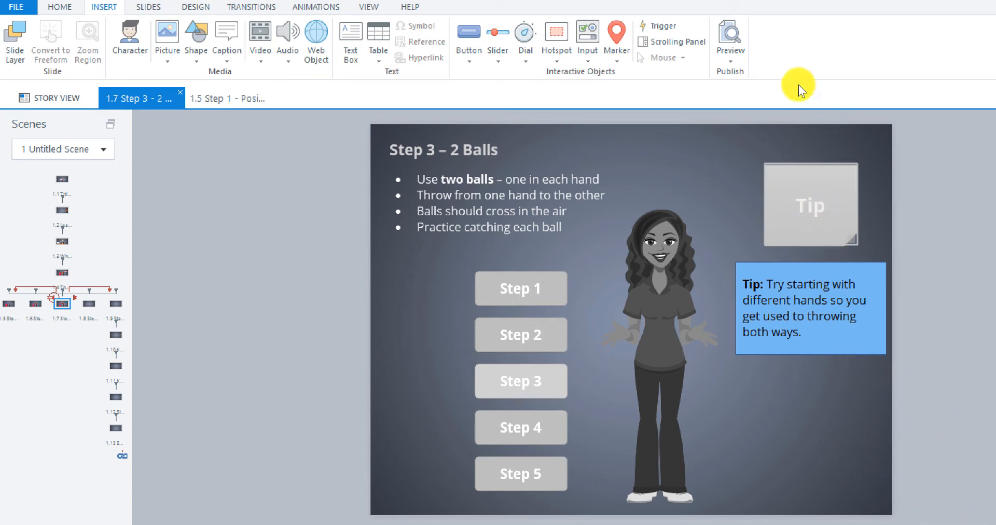
Step: Preview this slide and check the tip text shown for the Tip note
{"action": "left_click", "coordinate": [729, 60]}
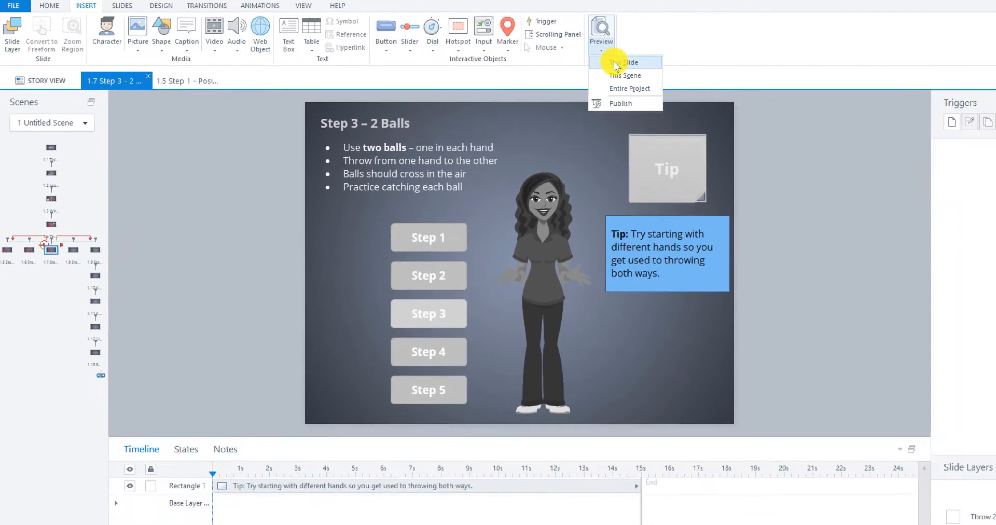
{"action": "left_click", "coordinate": [747, 78]}
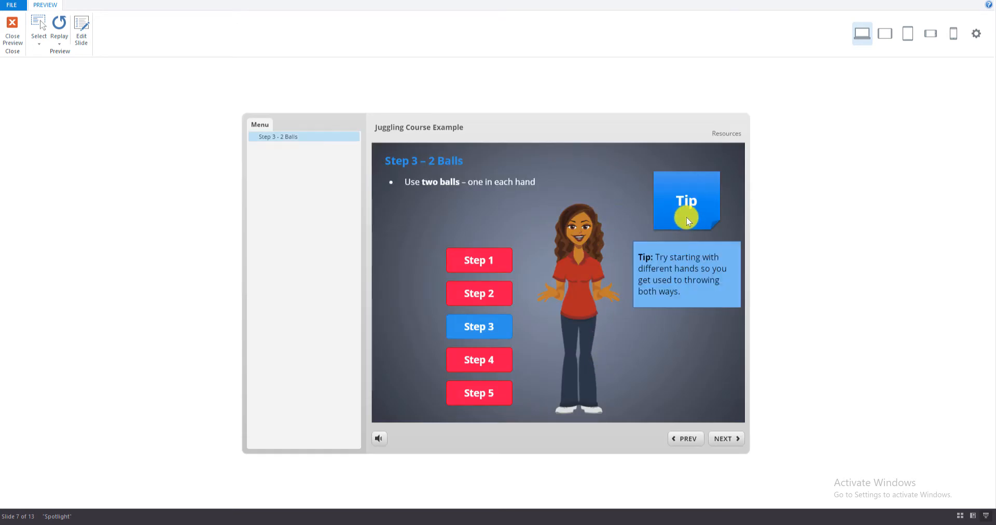
{"action": "mouse_move", "coordinate": [683, 212]}
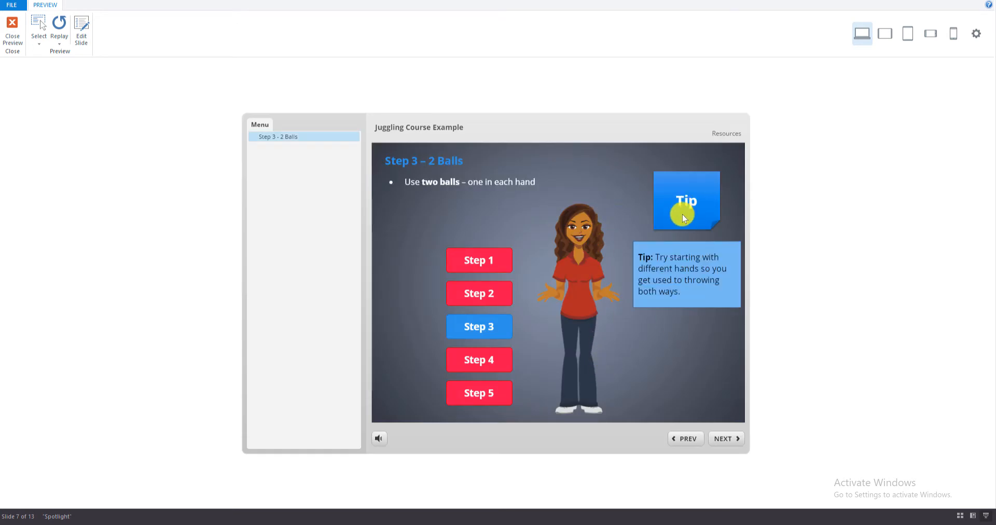
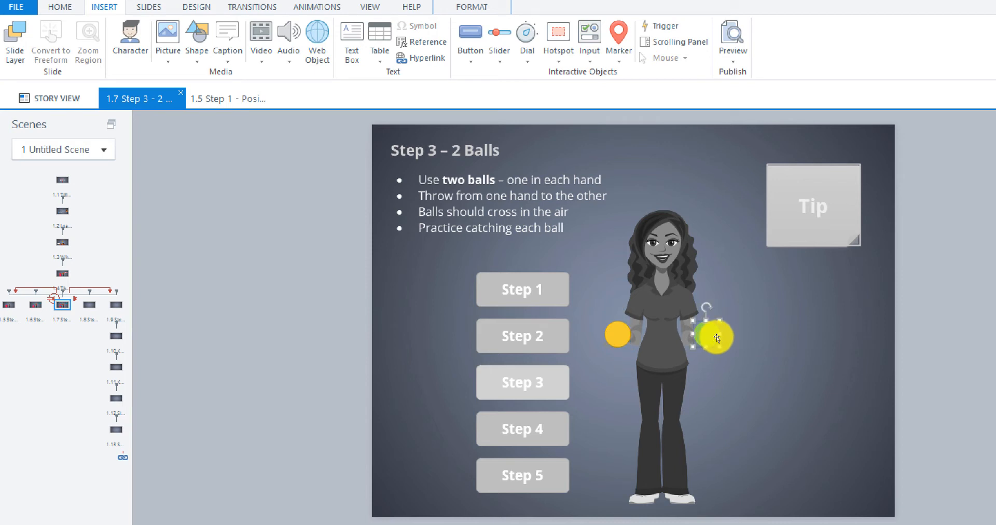
Step: Delete all arc motion paths of the yellow and green balls on the Throw 2 Balls layer
{"action": "left_click", "coordinate": [796, 354]}
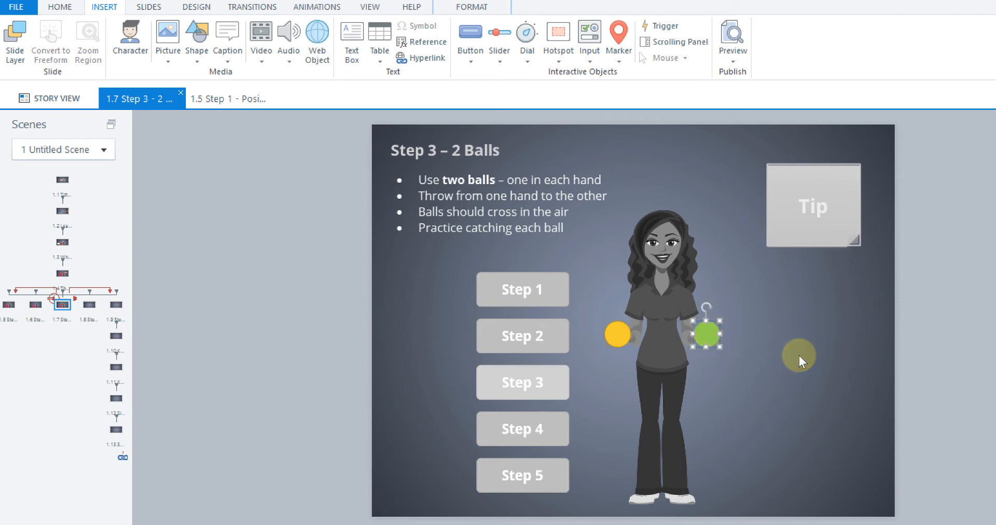
{"action": "left_click", "coordinate": [616, 337]}
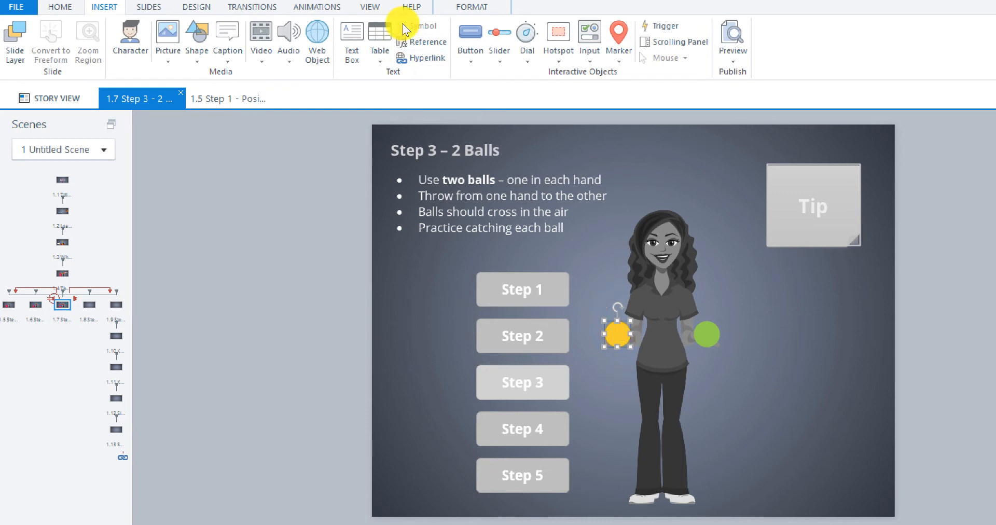
{"action": "left_click", "coordinate": [317, 6]}
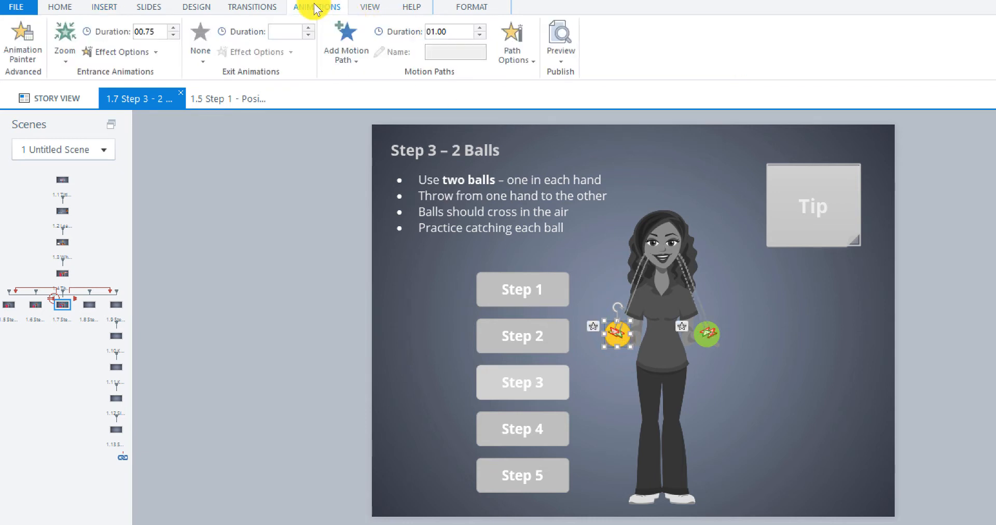
{"action": "left_click", "coordinate": [633, 298]}
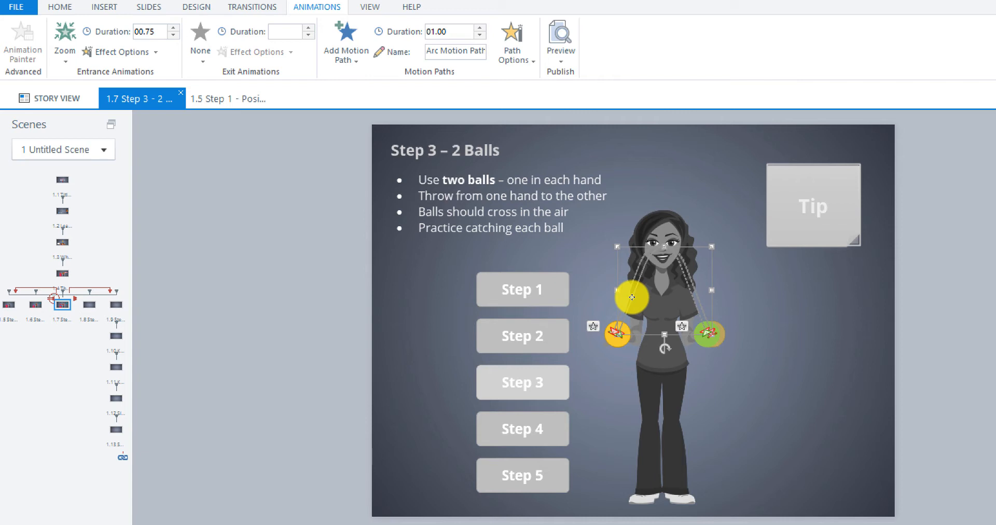
{"action": "key", "text": "Delete"}
{"action": "left_click", "coordinate": [632, 298]}
{"action": "key", "text": "Delete"}
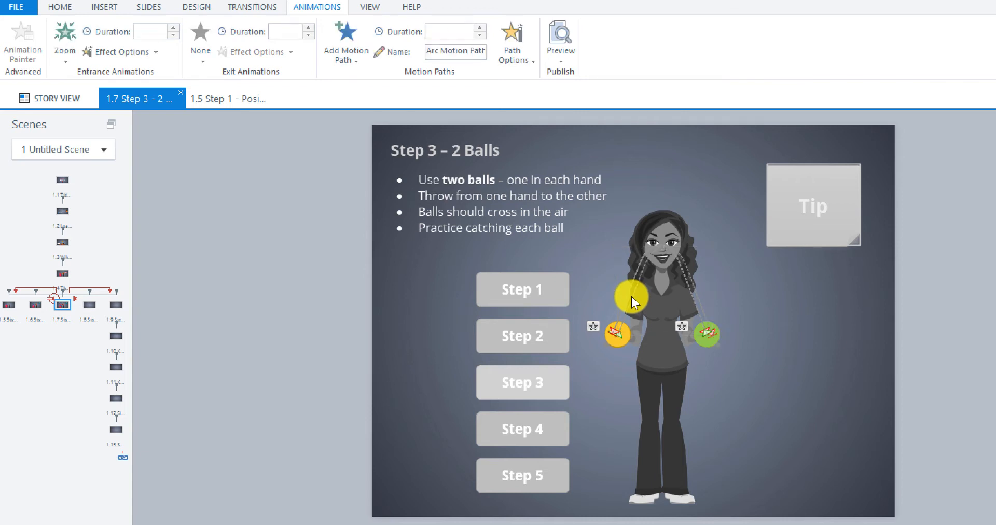
{"action": "left_click", "coordinate": [631, 296]}
{"action": "key", "text": "Delete"}
{"action": "left_click", "coordinate": [628, 295]}
{"action": "key", "text": "Delete"}
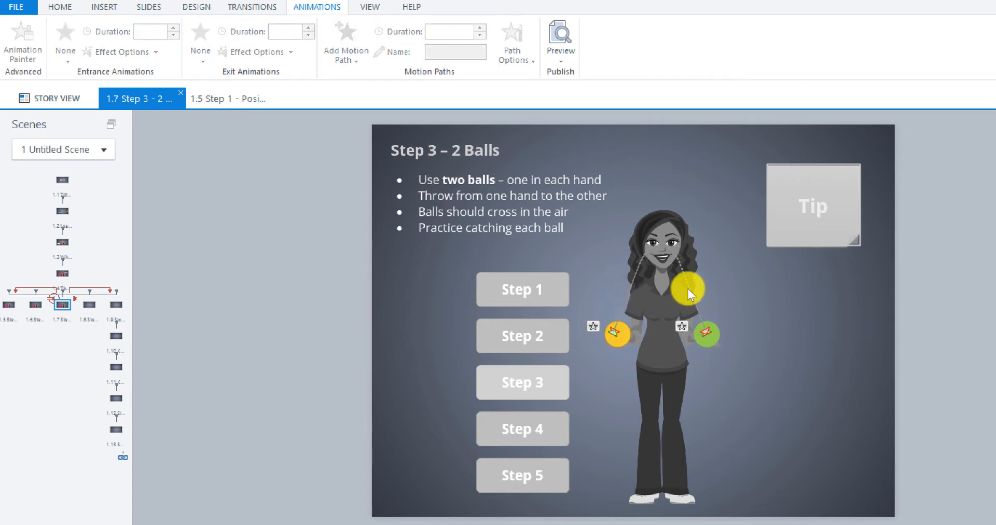
{"action": "left_click", "coordinate": [689, 284]}
{"action": "key", "text": "Delete"}
{"action": "left_click", "coordinate": [690, 284]}
{"action": "key", "text": "Delete"}
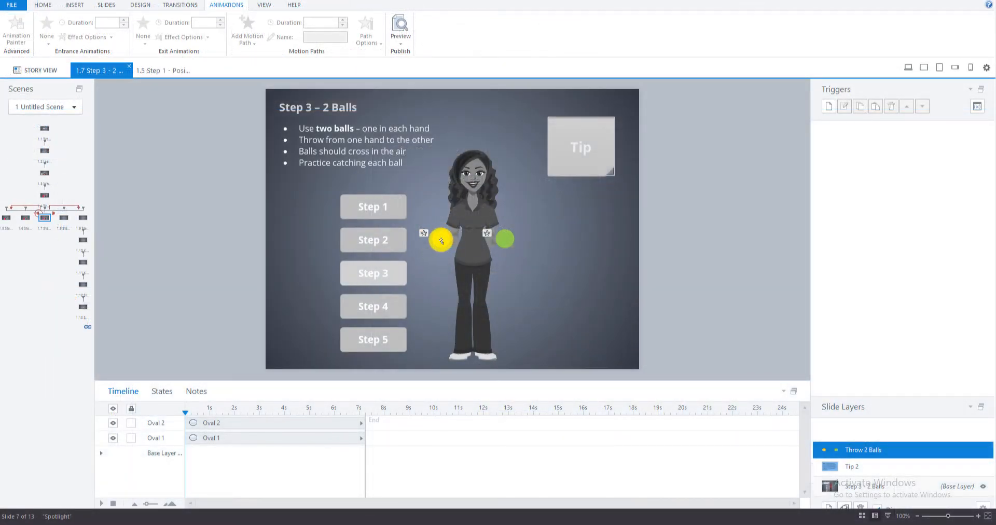
Step: Set the entrance animation of both the yellow ball and the green ball to None
{"action": "left_click", "coordinate": [441, 241]}
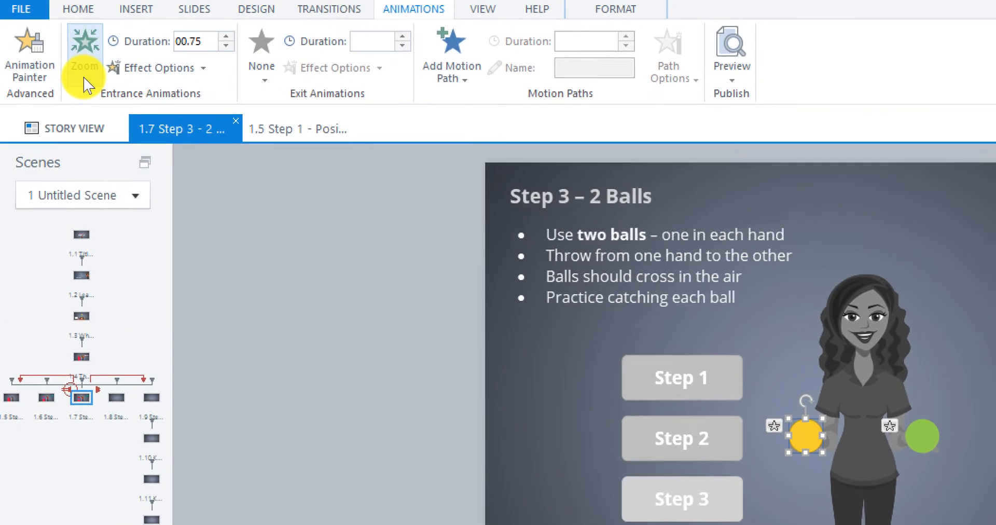
{"action": "left_click", "coordinate": [84, 73]}
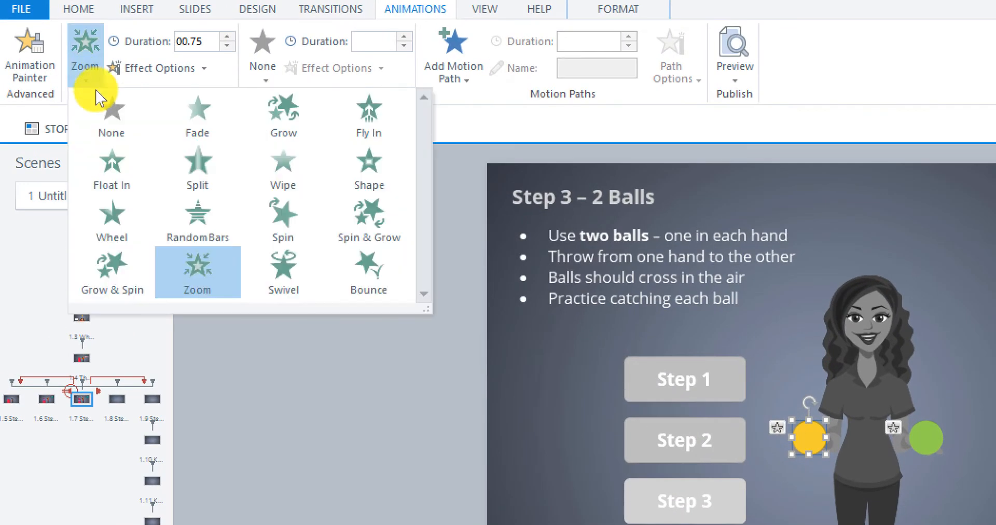
{"action": "left_click", "coordinate": [117, 118]}
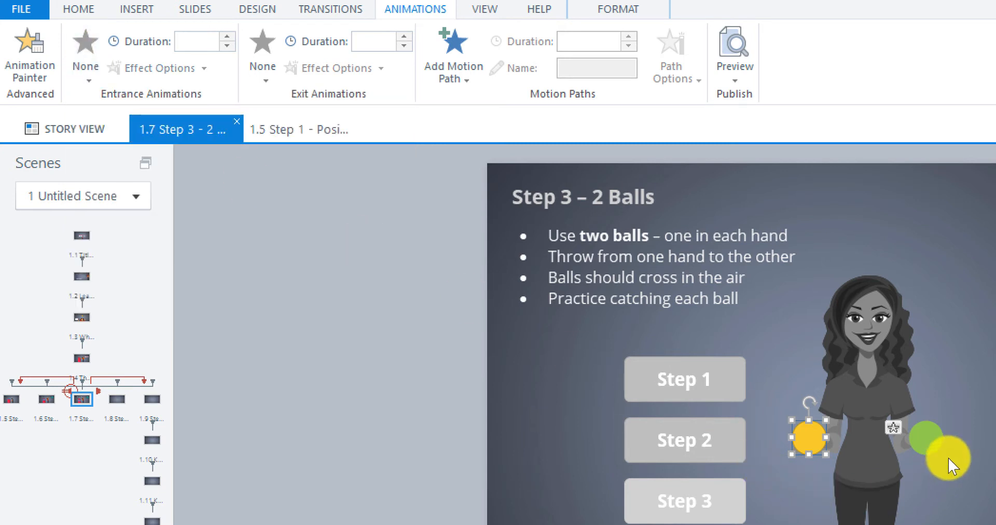
{"action": "left_click", "coordinate": [933, 444]}
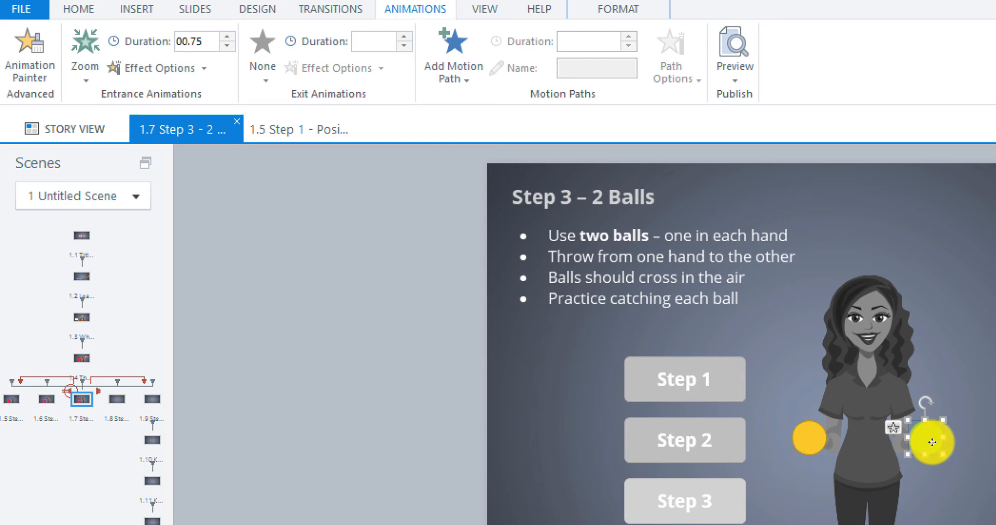
{"action": "left_click", "coordinate": [85, 78]}
{"action": "left_click", "coordinate": [107, 122]}
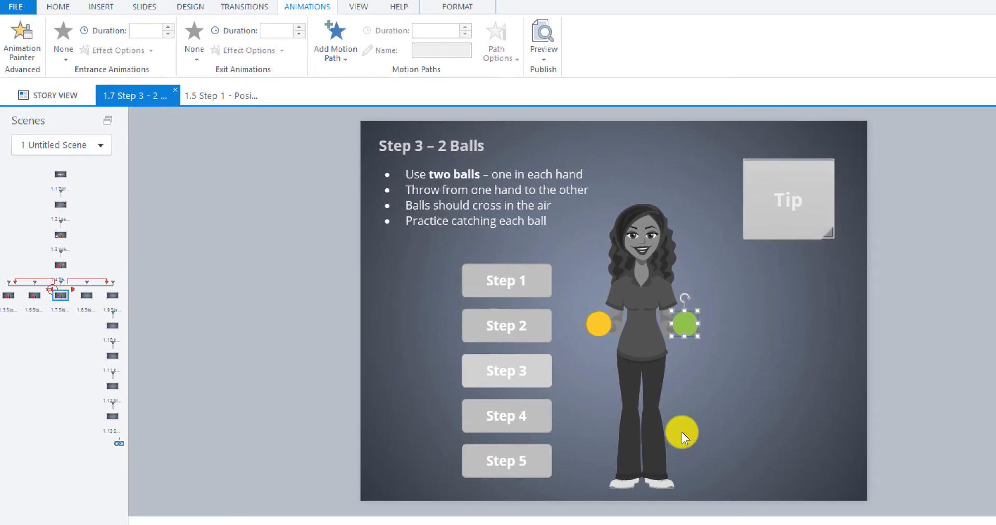
{"action": "left_click", "coordinate": [707, 377]}
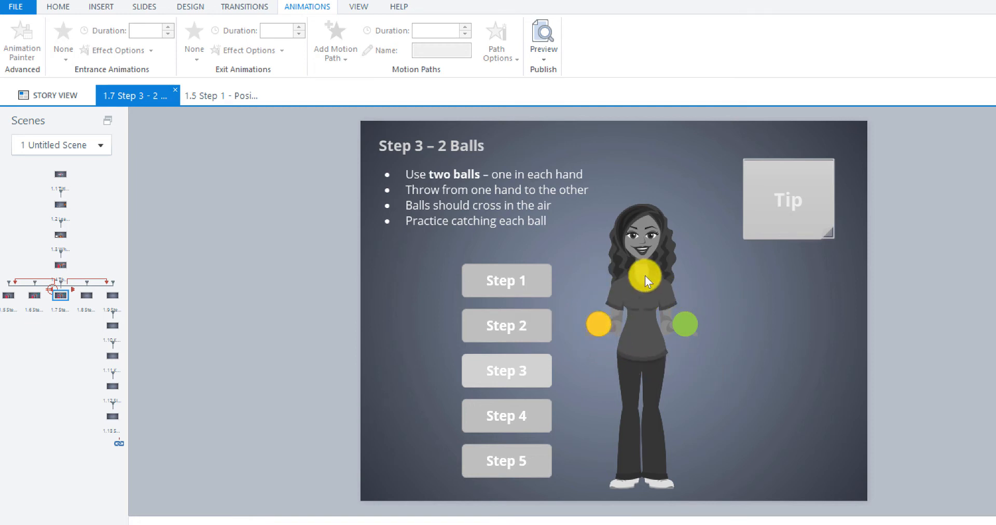
{"action": "left_click", "coordinate": [602, 328]}
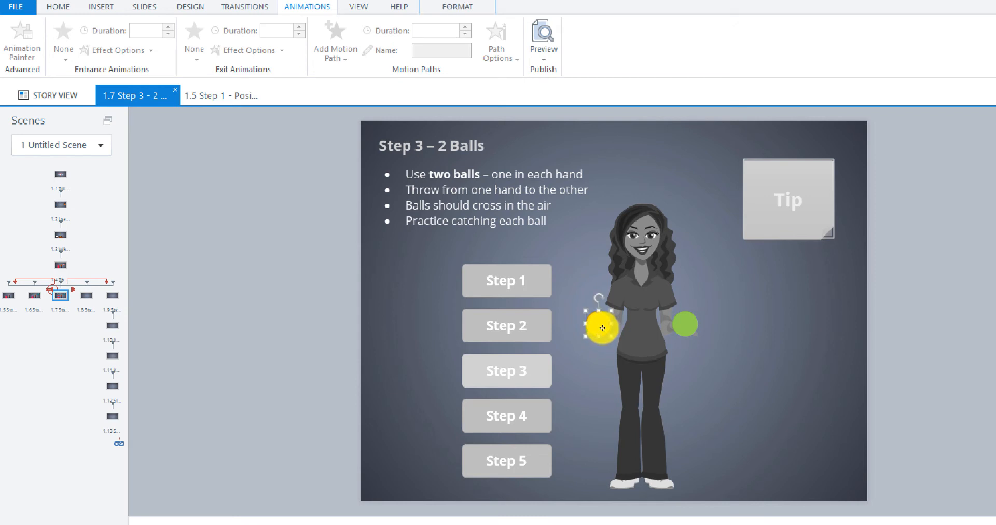
{"action": "left_click", "coordinate": [687, 320]}
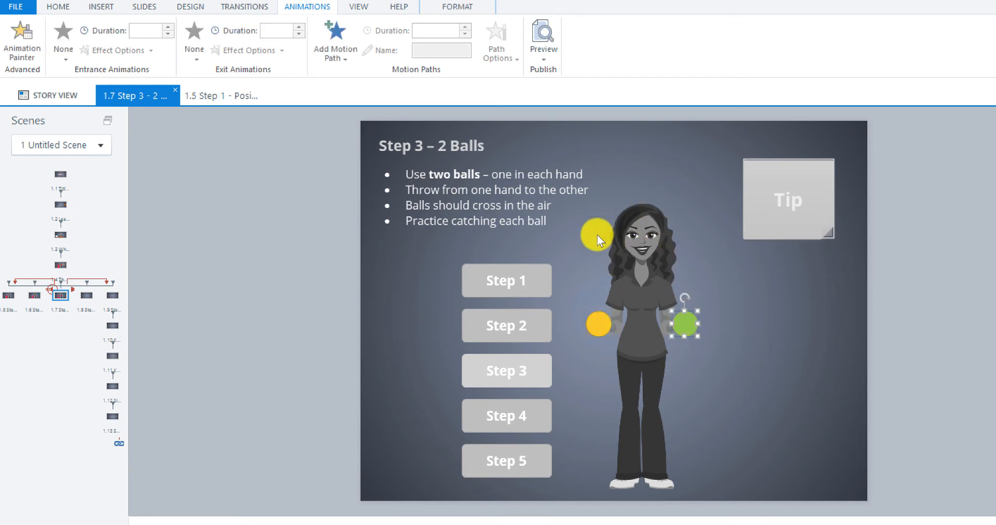
{"action": "left_click", "coordinate": [597, 332]}
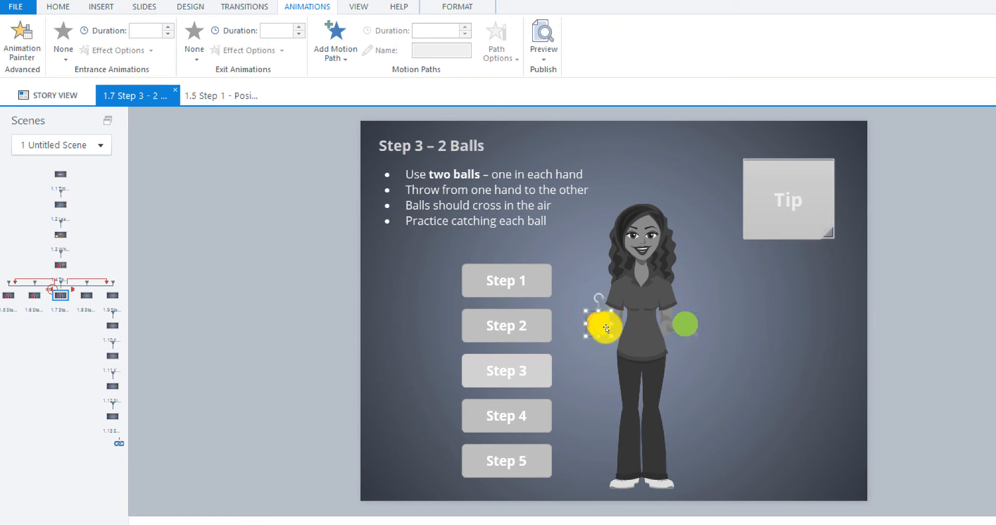
{"action": "left_click", "coordinate": [692, 325]}
{"action": "left_click", "coordinate": [692, 324]}
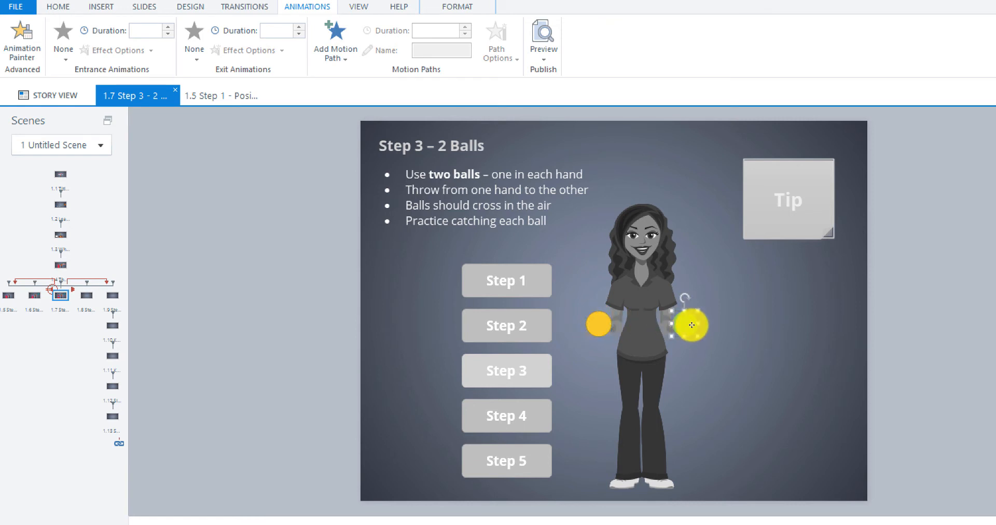
{"action": "left_click", "coordinate": [785, 350]}
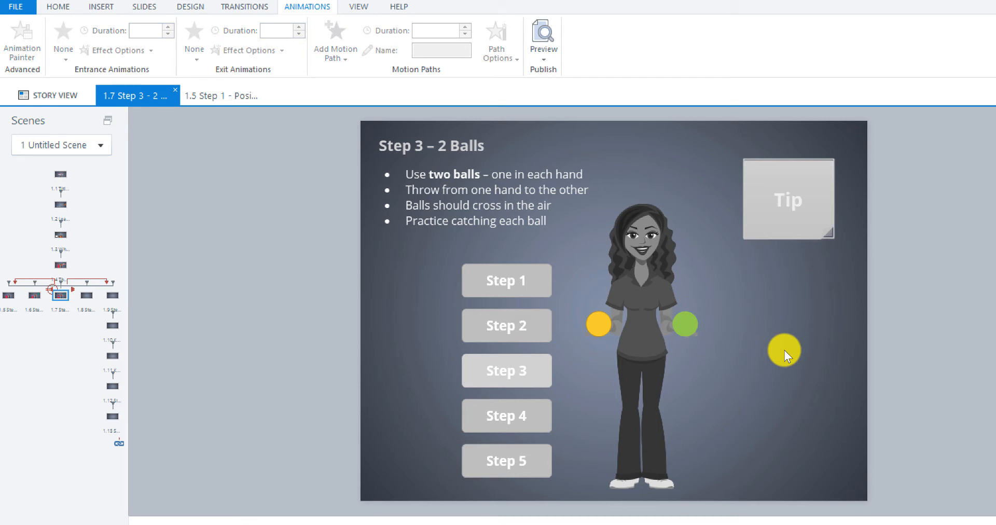
Step: Add an Arcs motion path to the yellow ball on the Throw 2 Balls layer
{"action": "left_click", "coordinate": [599, 324]}
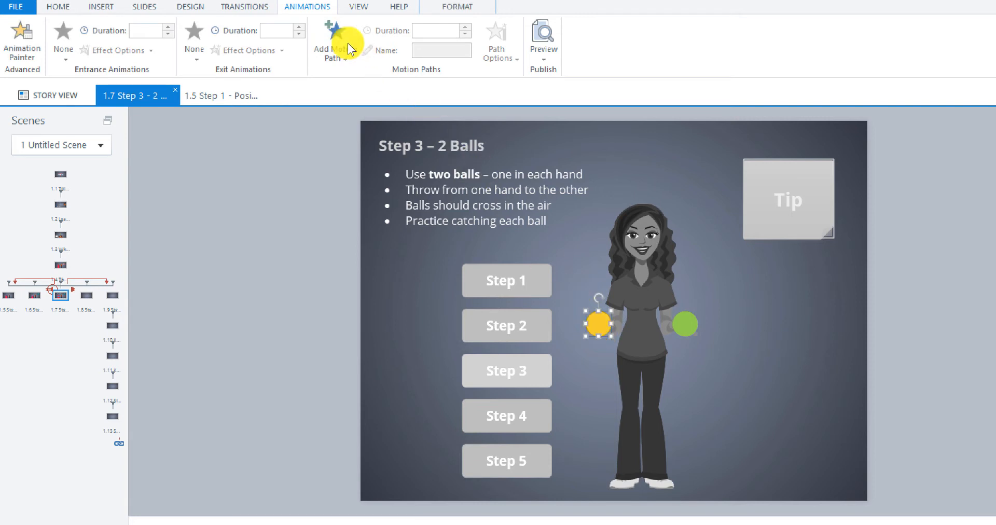
{"action": "left_click", "coordinate": [349, 58]}
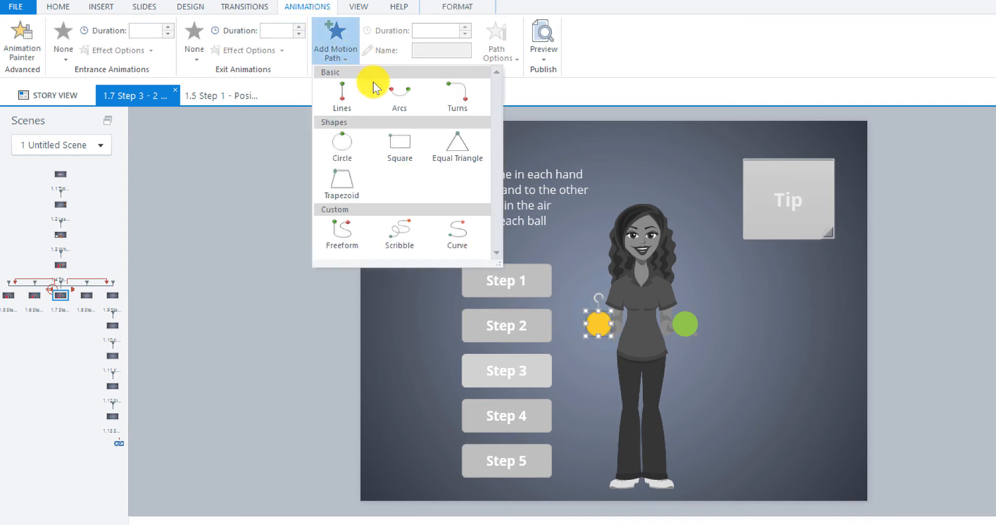
{"action": "left_click", "coordinate": [396, 96]}
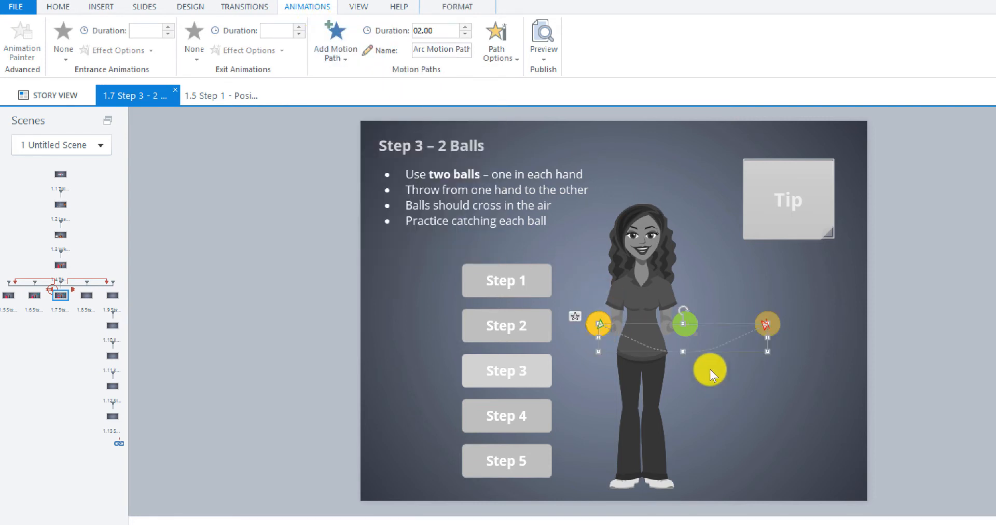
Step: Reshape the yellow ball's path into an upward arc peaking at head height and ending on the green ball, and move it to the slide's lower-right area
{"action": "left_click_drag", "start_coordinate": [690, 356], "coordinate": [686, 324]}
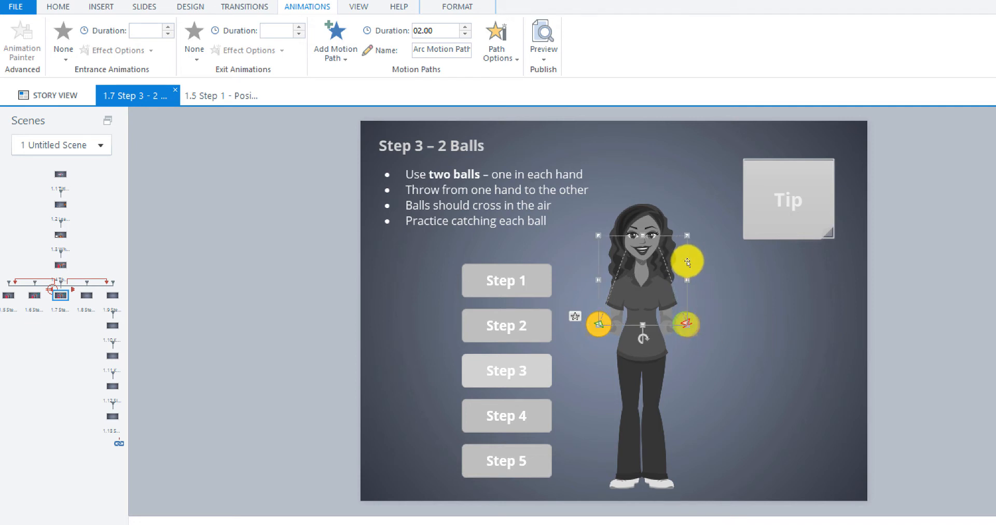
{"action": "left_click_drag", "start_coordinate": [687, 262], "coordinate": [842, 408]}
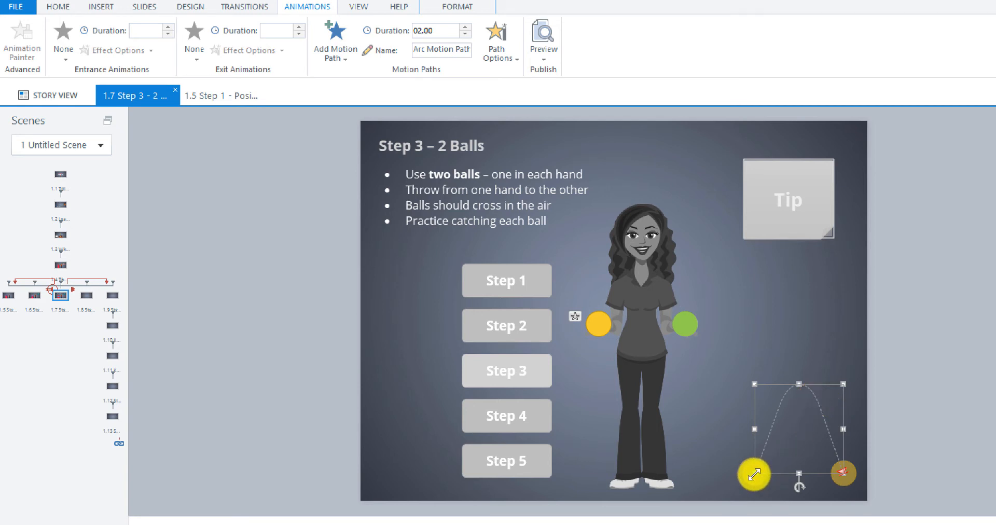
{"action": "mouse_move", "coordinate": [754, 473]}
{"action": "left_mouse_down"}
{"action": "mouse_move", "coordinate": [589, 318]}
{"action": "mouse_move", "coordinate": [718, 344]}
{"action": "mouse_move", "coordinate": [693, 328]}
{"action": "left_mouse_up"}
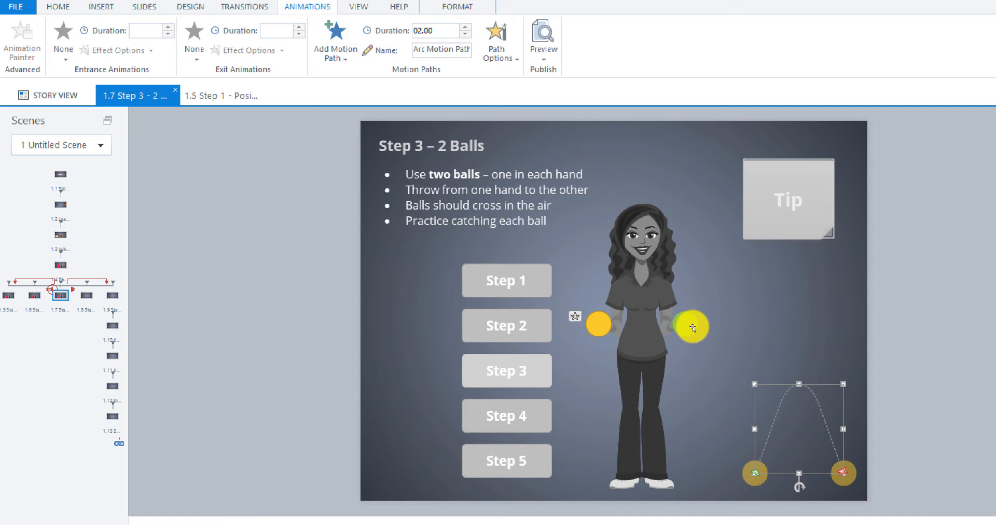
{"action": "left_click_drag", "start_coordinate": [693, 327], "coordinate": [676, 315]}
Step: Add an Arcs motion path to the green ball, arching up at head height to the yellow ball, and move it just above the parked yellow path
{"action": "left_click", "coordinate": [684, 326]}
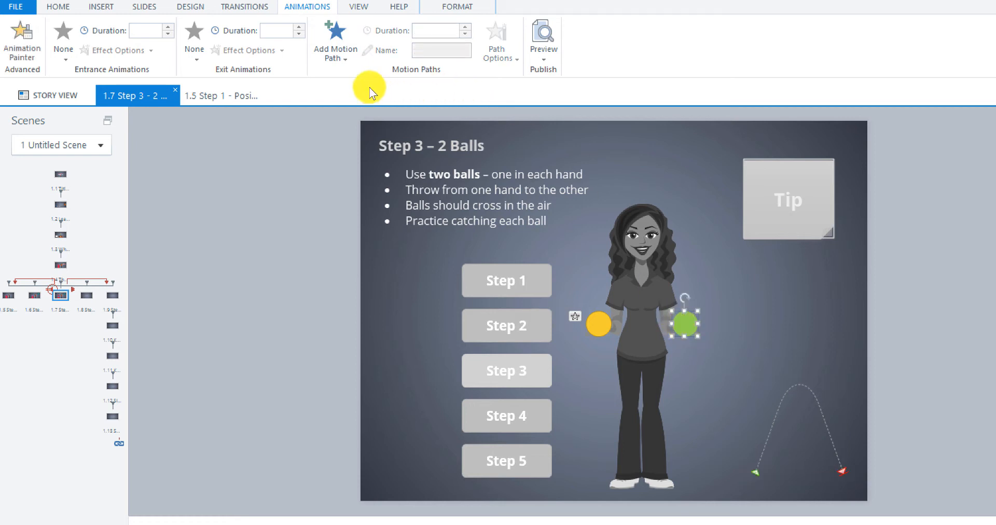
{"action": "left_click", "coordinate": [343, 54]}
{"action": "left_click", "coordinate": [401, 92]}
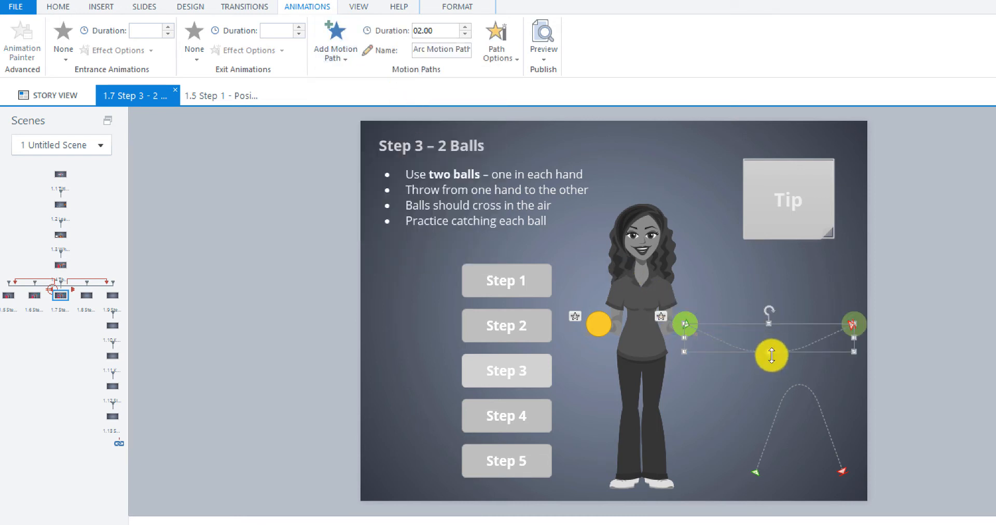
{"action": "left_click_drag", "start_coordinate": [770, 356], "coordinate": [771, 235]}
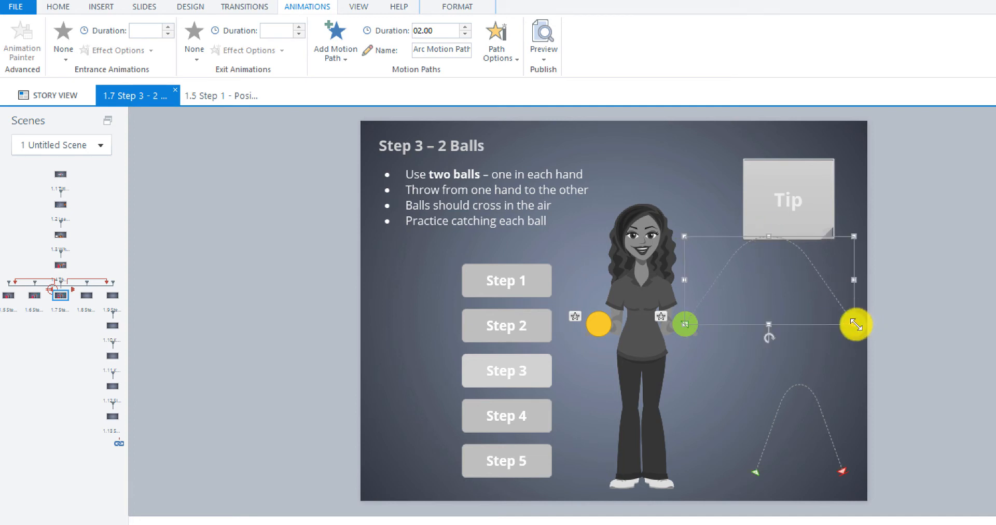
{"action": "left_click_drag", "start_coordinate": [856, 324], "coordinate": [597, 324]}
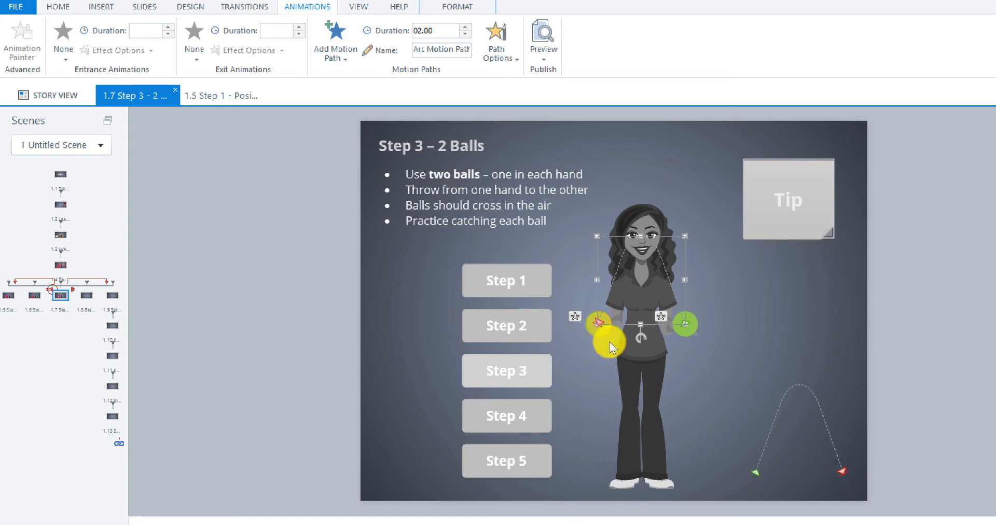
{"action": "left_click_drag", "start_coordinate": [696, 332], "coordinate": [843, 384]}
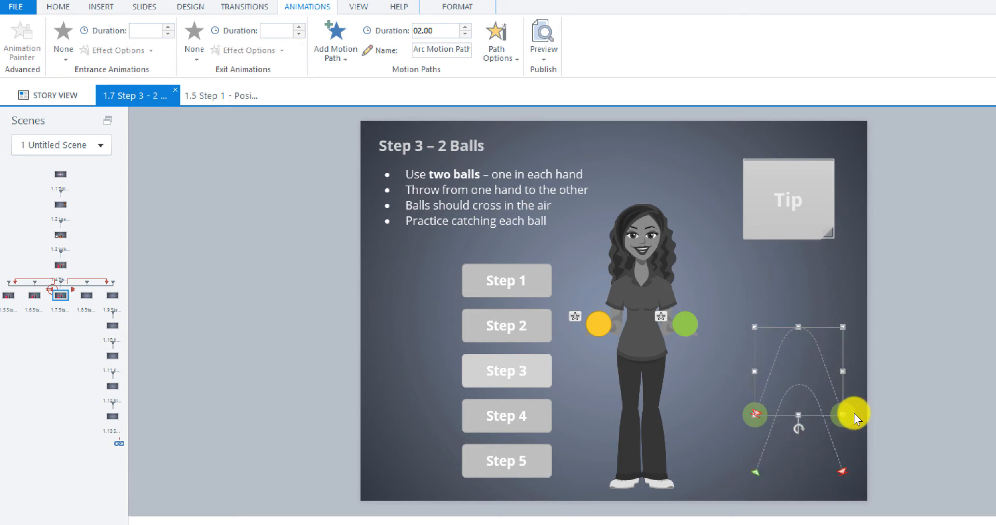
{"action": "left_click", "coordinate": [855, 397]}
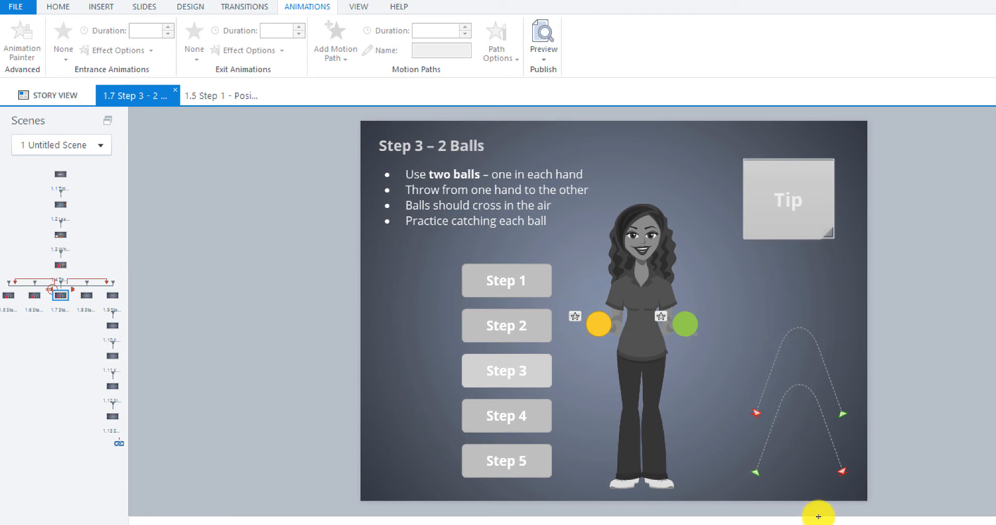
Step: Add a second Arcs motion path to the yellow ball, arching up at head height and ending on the green ball
{"action": "left_click", "coordinate": [597, 323]}
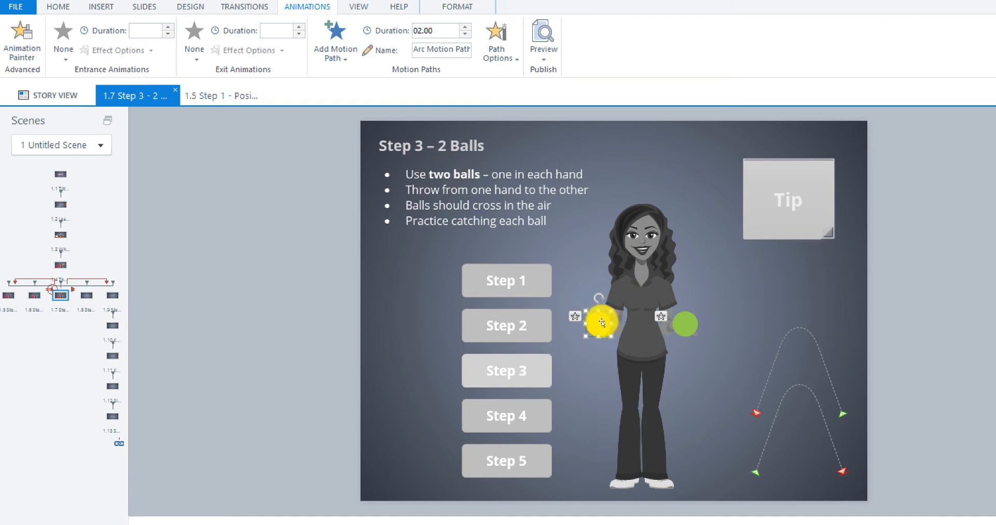
{"action": "left_click", "coordinate": [350, 60]}
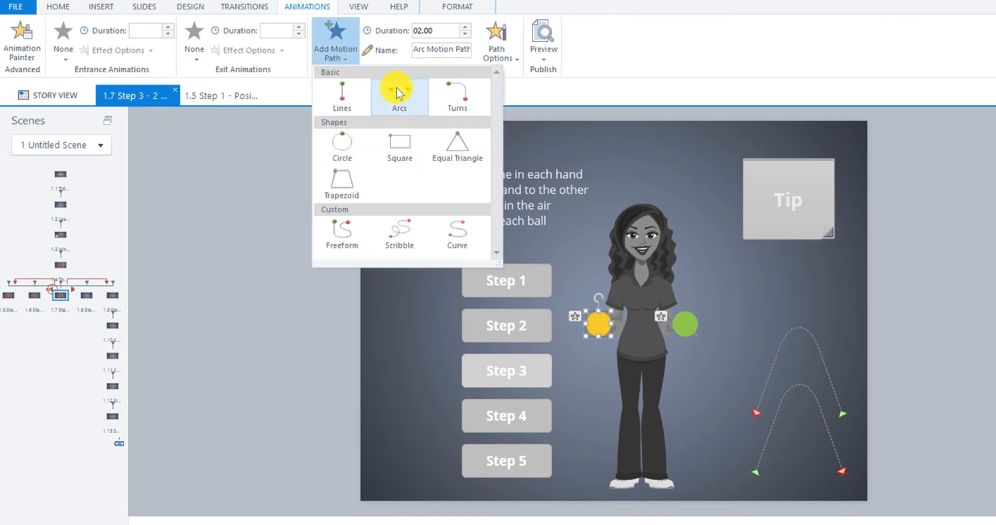
{"action": "left_click", "coordinate": [397, 87]}
{"action": "left_click_drag", "start_coordinate": [683, 352], "coordinate": [679, 238]}
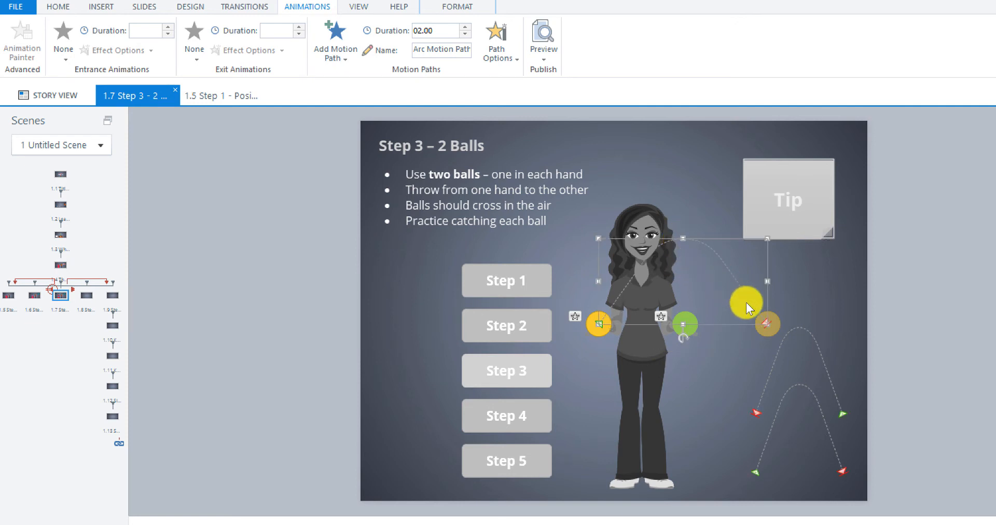
{"action": "left_click_drag", "start_coordinate": [767, 325], "coordinate": [684, 323]}
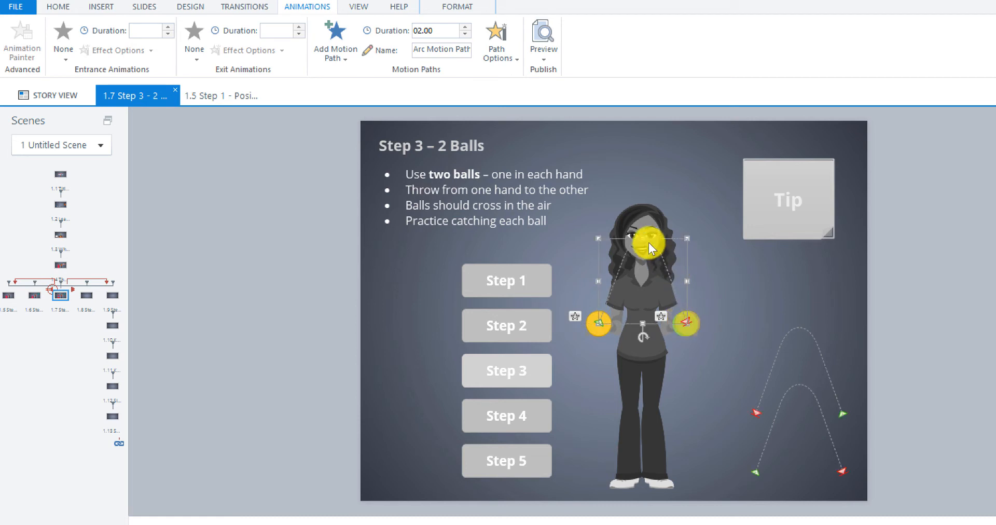
Step: Reverse the direction of the yellow ball's second path and move it above the two parked paths
{"action": "left_click", "coordinate": [511, 55]}
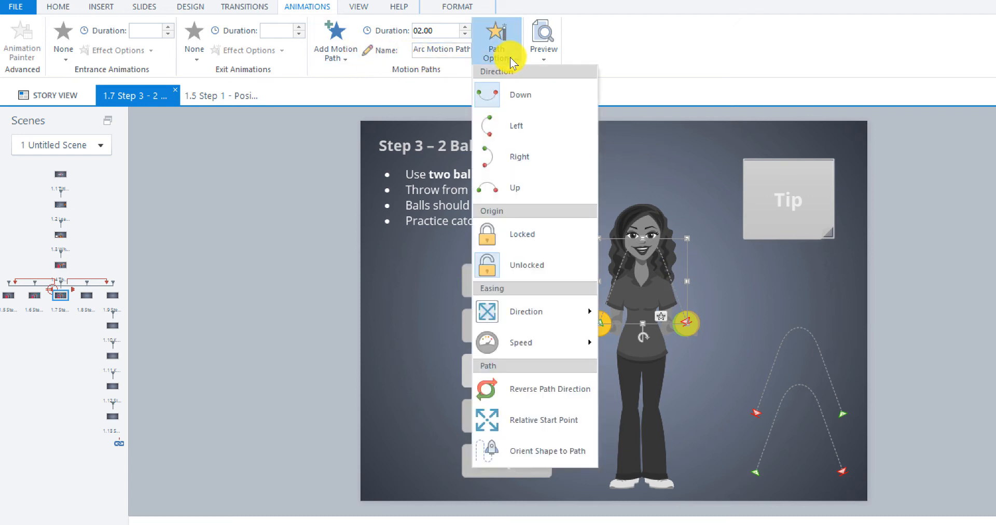
{"action": "left_click", "coordinate": [514, 388]}
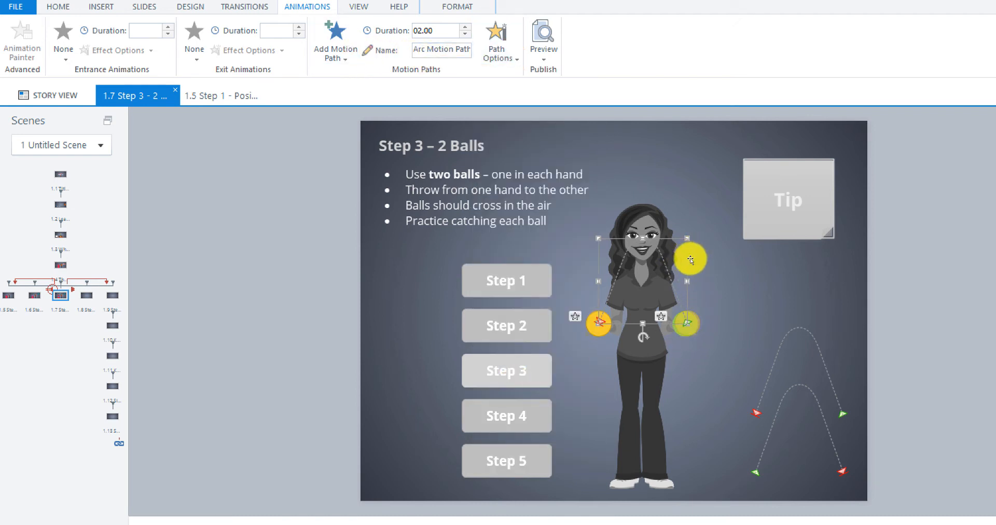
{"action": "left_click_drag", "start_coordinate": [691, 260], "coordinate": [843, 297]}
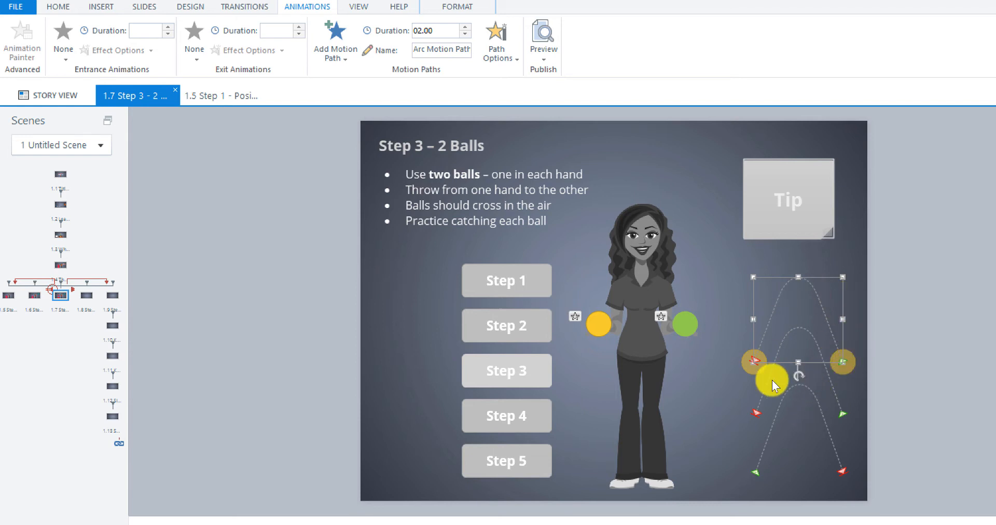
Step: Add a second Arcs motion path to the green ball, arching up at head height and ending on the yellow ball
{"action": "left_click", "coordinate": [681, 332]}
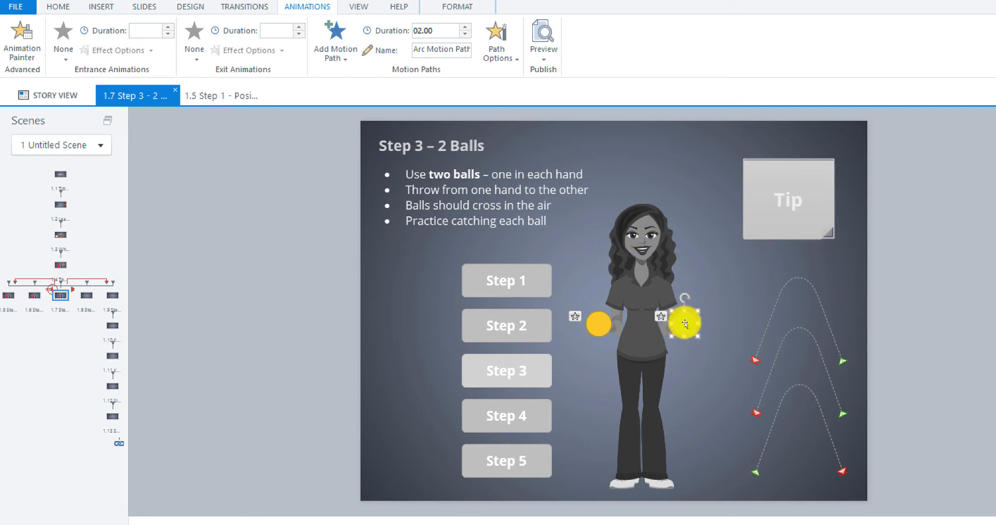
{"action": "left_click", "coordinate": [343, 59]}
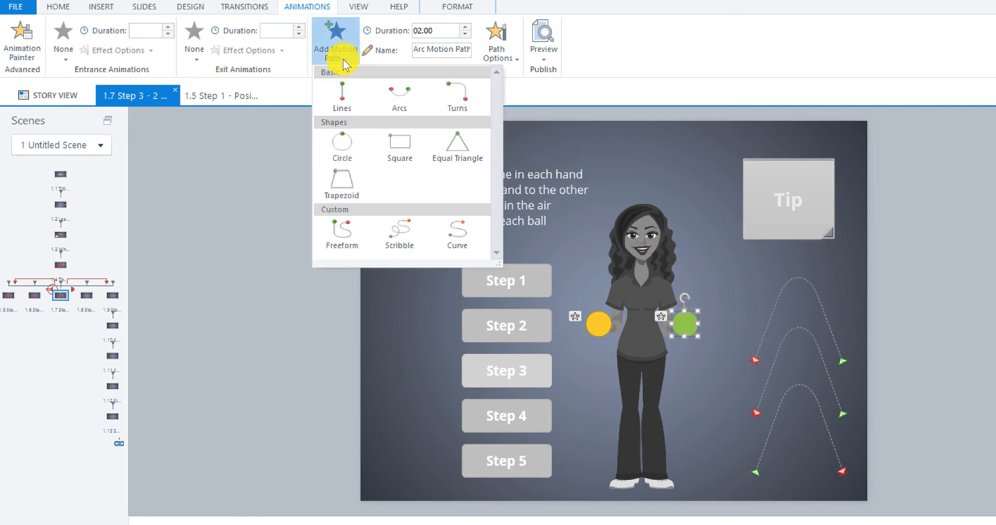
{"action": "left_click", "coordinate": [401, 102]}
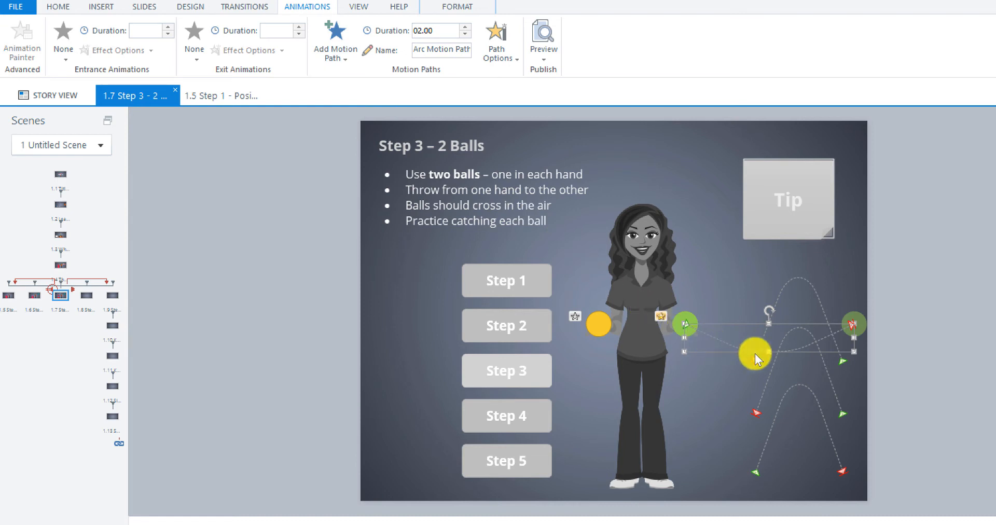
{"action": "left_click_drag", "start_coordinate": [776, 353], "coordinate": [768, 232]}
{"action": "left_click", "coordinate": [854, 309]}
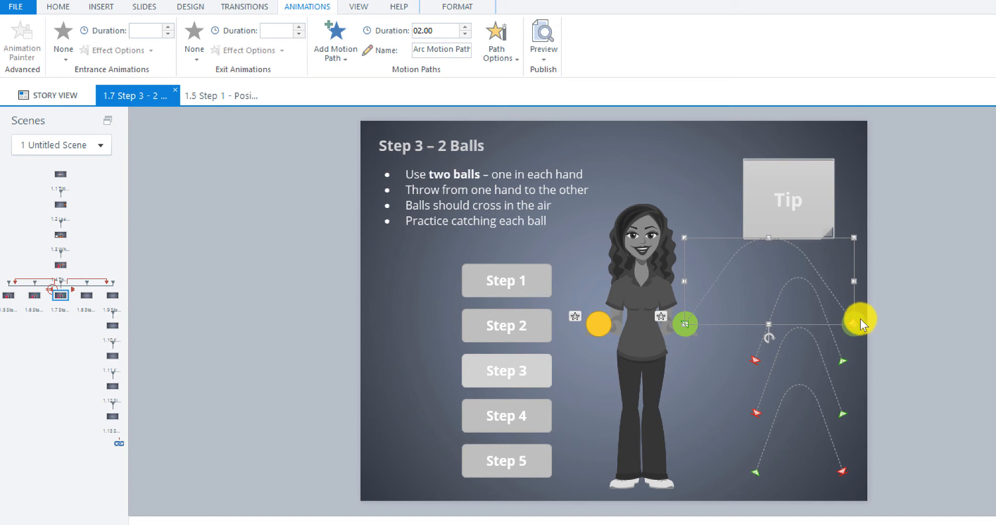
{"action": "left_click", "coordinate": [598, 324]}
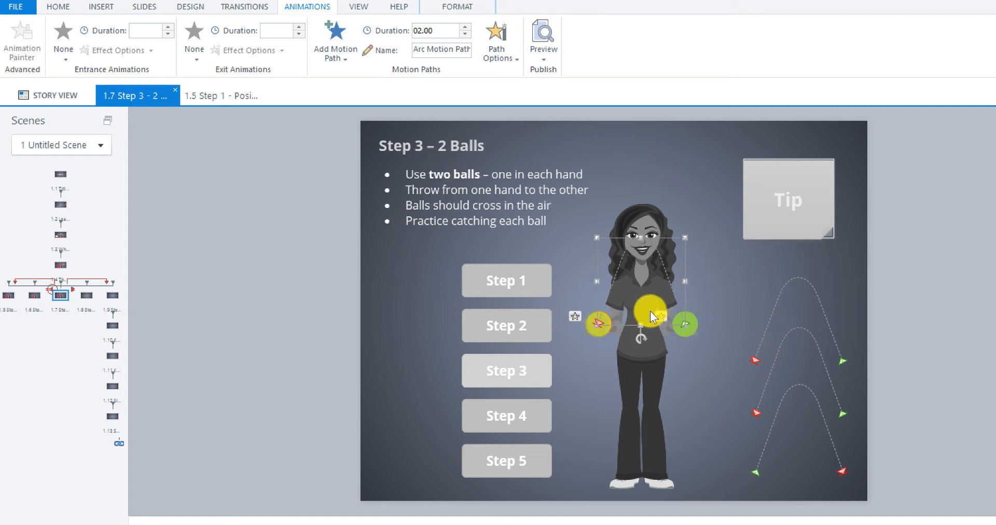
Step: Reverse the direction of the green ball's second path and move it above the three parked paths
{"action": "left_click", "coordinate": [511, 59]}
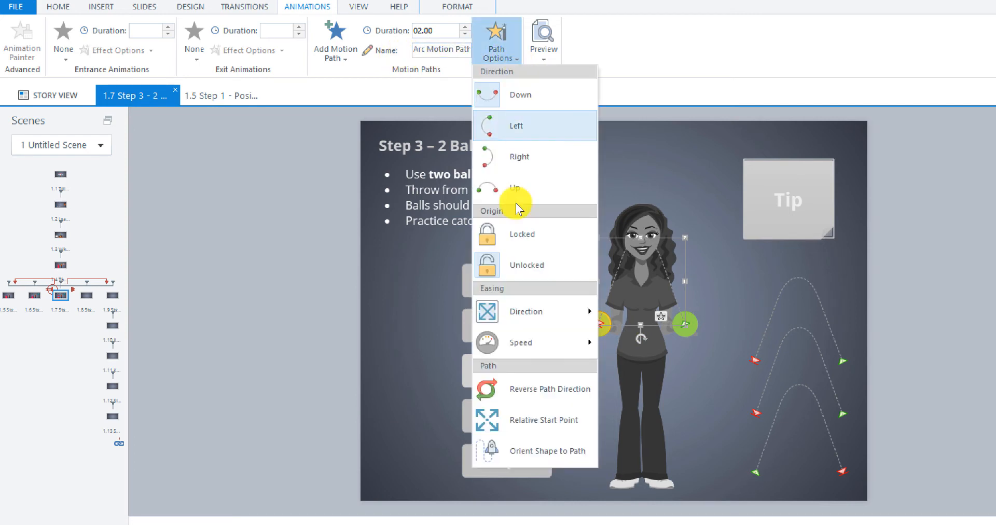
{"action": "left_click", "coordinate": [513, 388]}
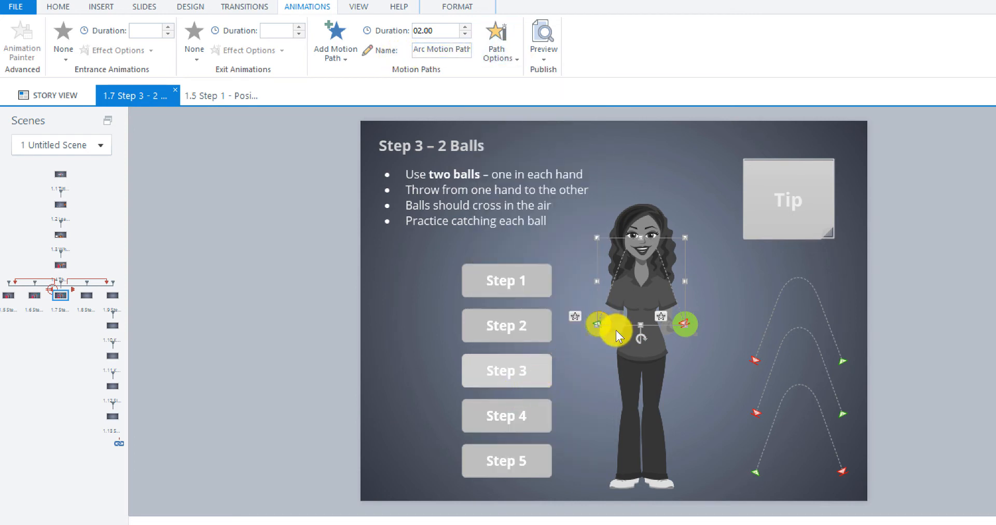
{"action": "left_click_drag", "start_coordinate": [686, 265], "coordinate": [843, 257]}
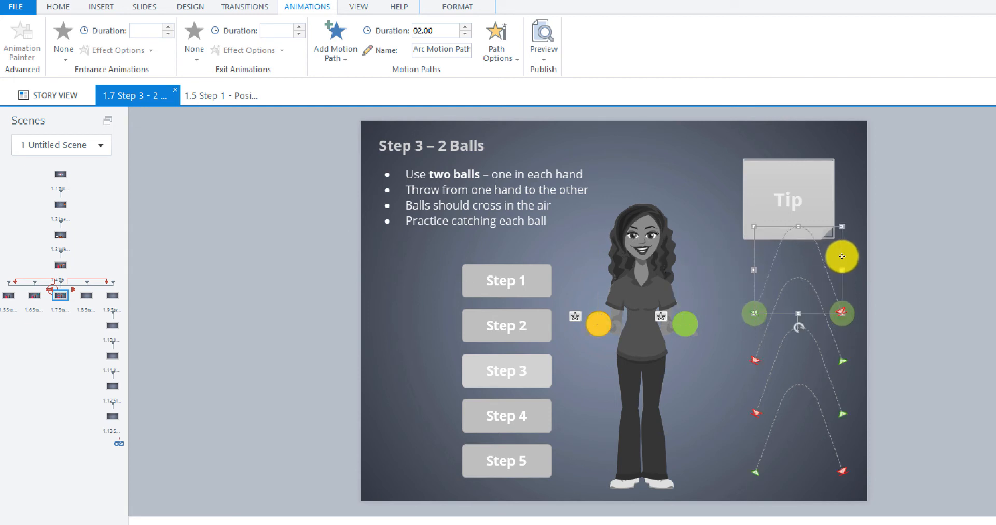
{"action": "left_click", "coordinate": [726, 452]}
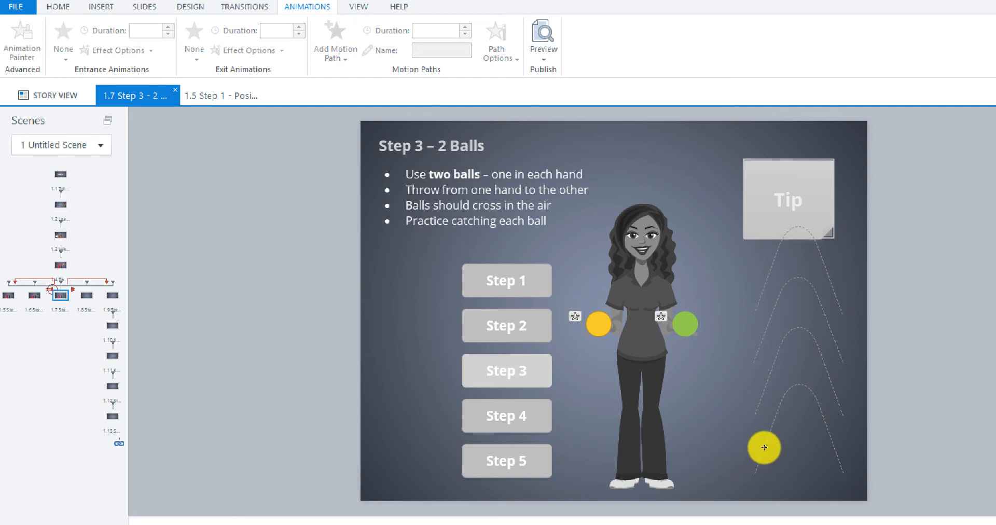
Step: Examine each parked arc path in turn to check which ball it belongs to and its direction
{"action": "left_click", "coordinate": [759, 458]}
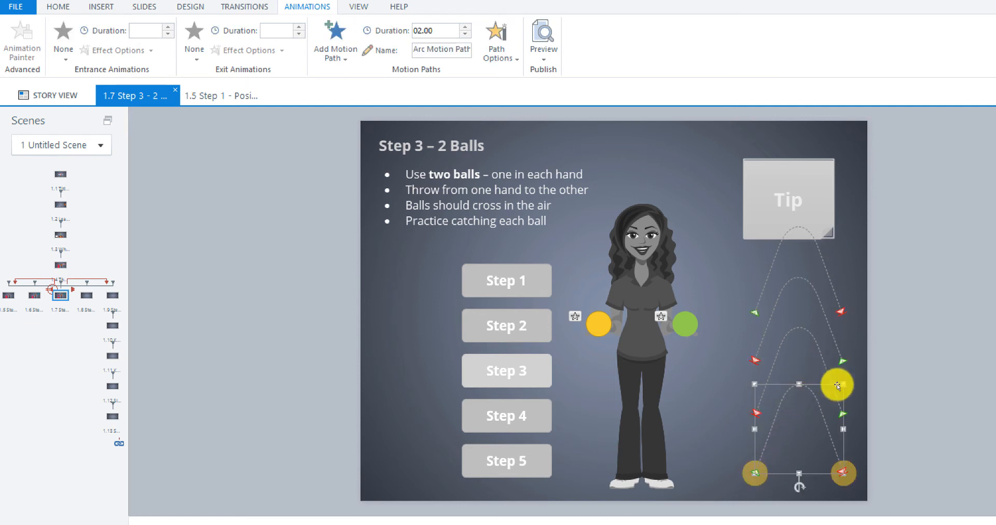
{"action": "left_click", "coordinate": [820, 354]}
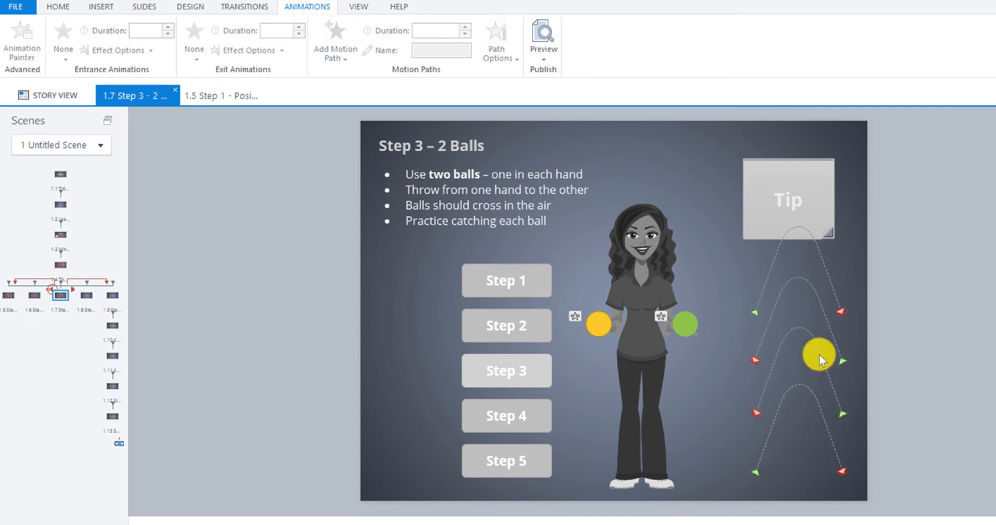
{"action": "left_click", "coordinate": [851, 420]}
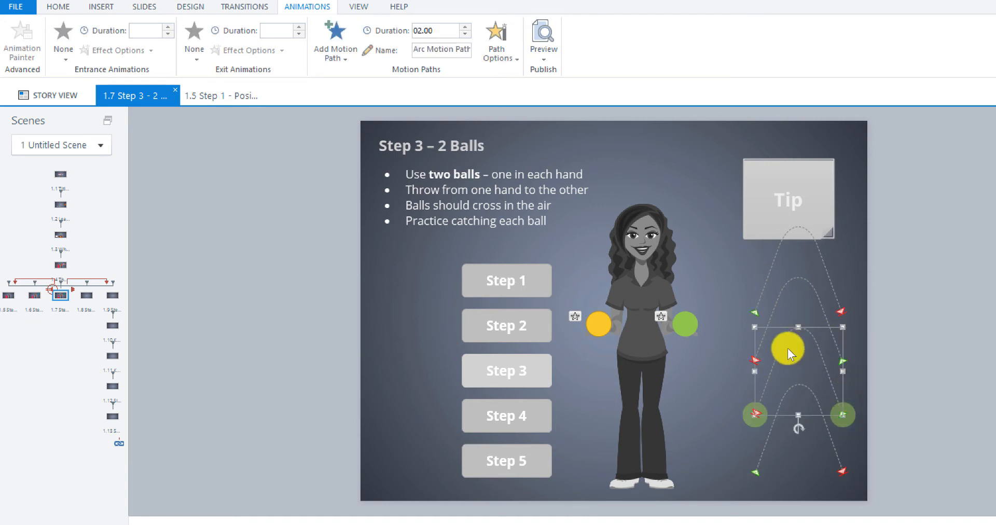
{"action": "left_click", "coordinate": [774, 305]}
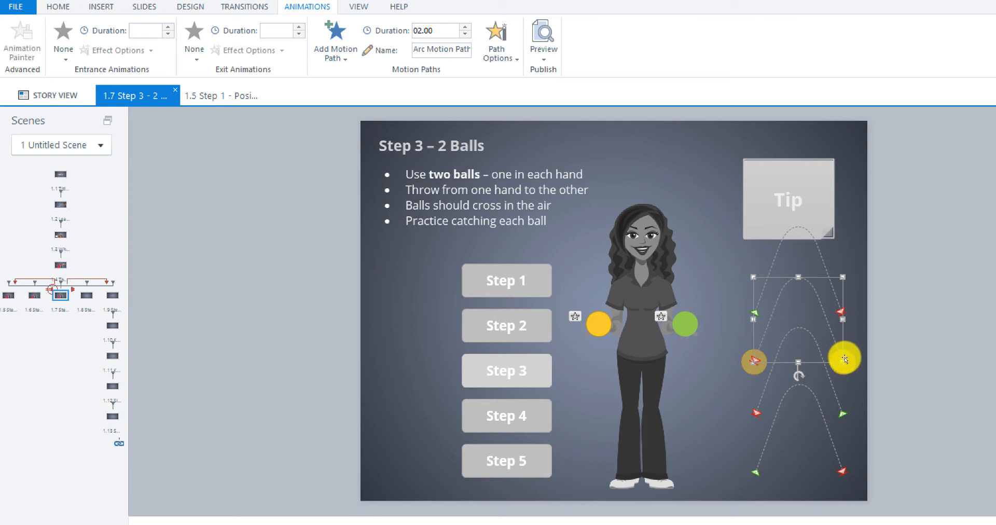
{"action": "left_click", "coordinate": [774, 256]}
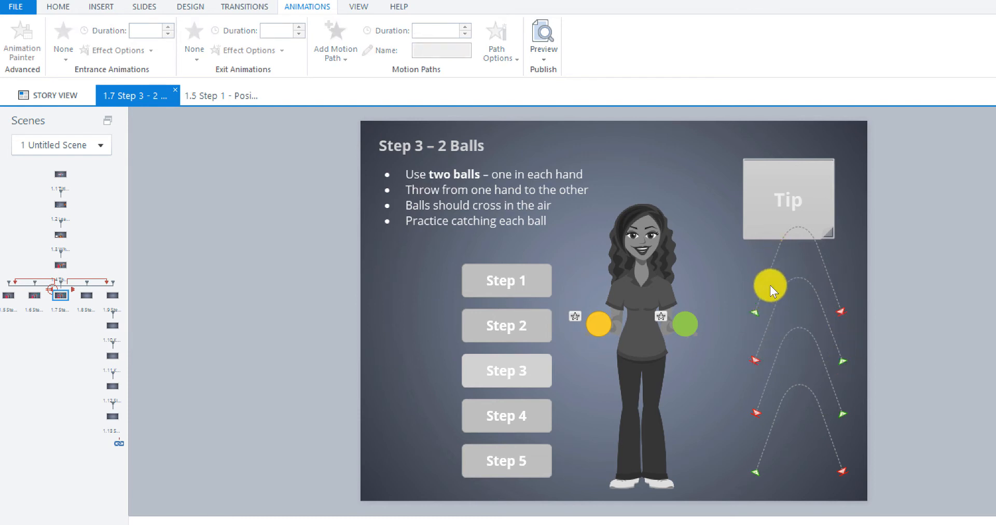
{"action": "left_click", "coordinate": [768, 276]}
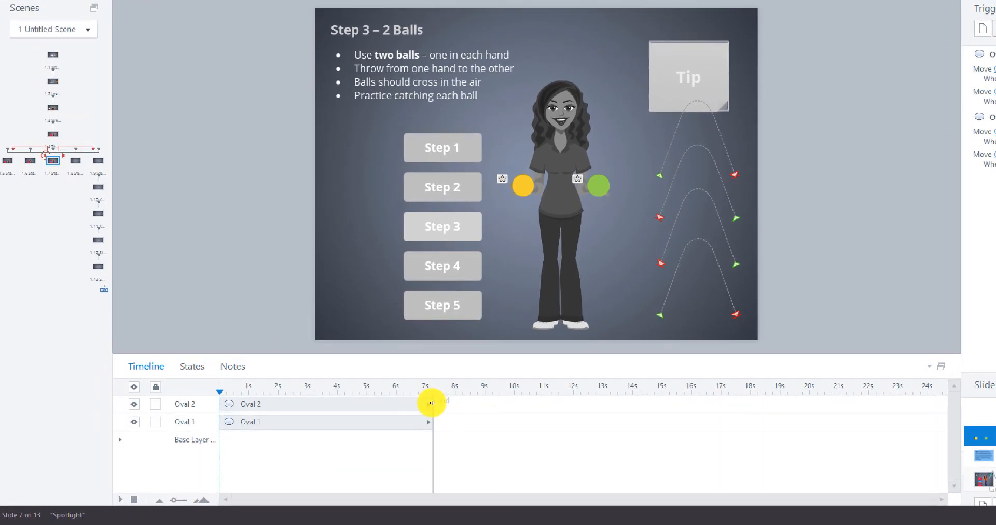
Step: Extend Oval 1 and Oval 2 to 15 seconds on the timeline and place the playhead at 6 seconds
{"action": "left_click", "coordinate": [413, 405]}
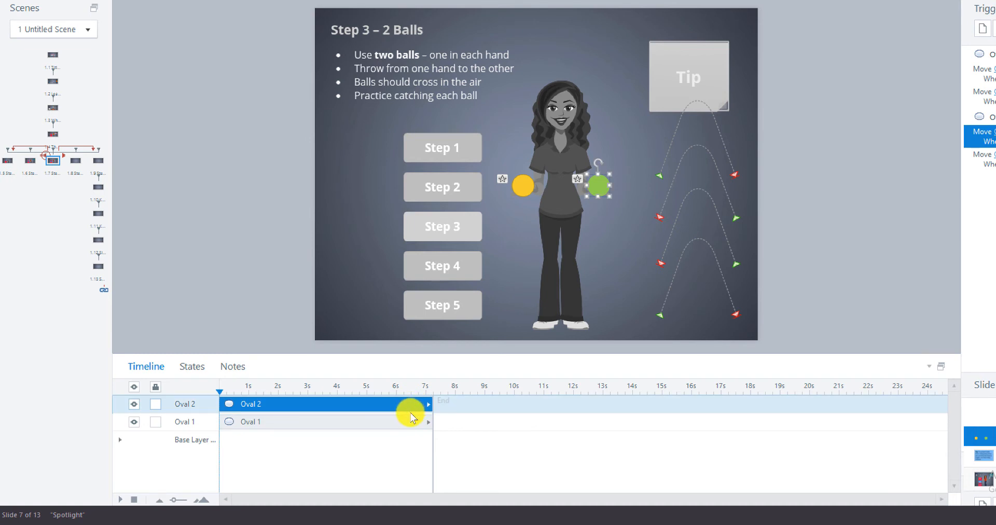
{"action": "left_click", "coordinate": [404, 419], "text": "ctrl"}
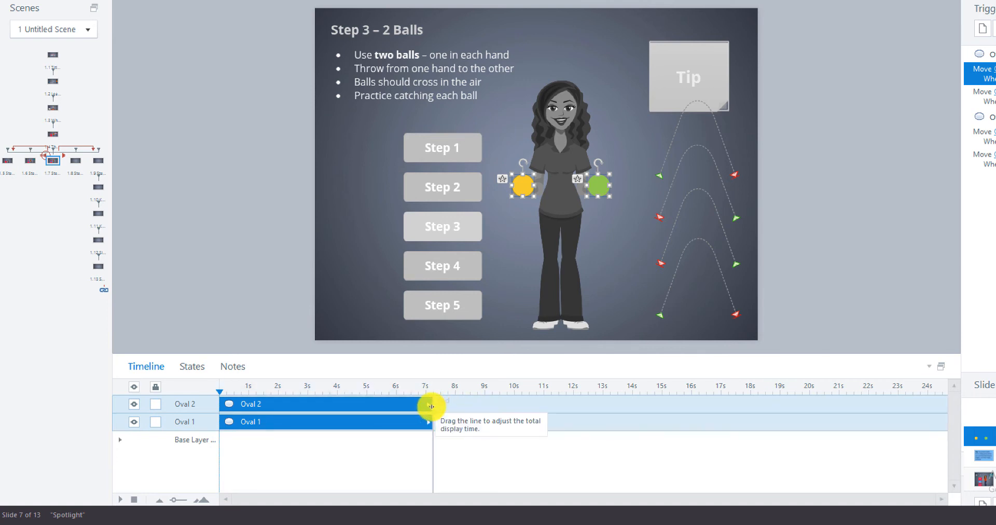
{"action": "left_click_drag", "start_coordinate": [429, 407], "coordinate": [659, 411]}
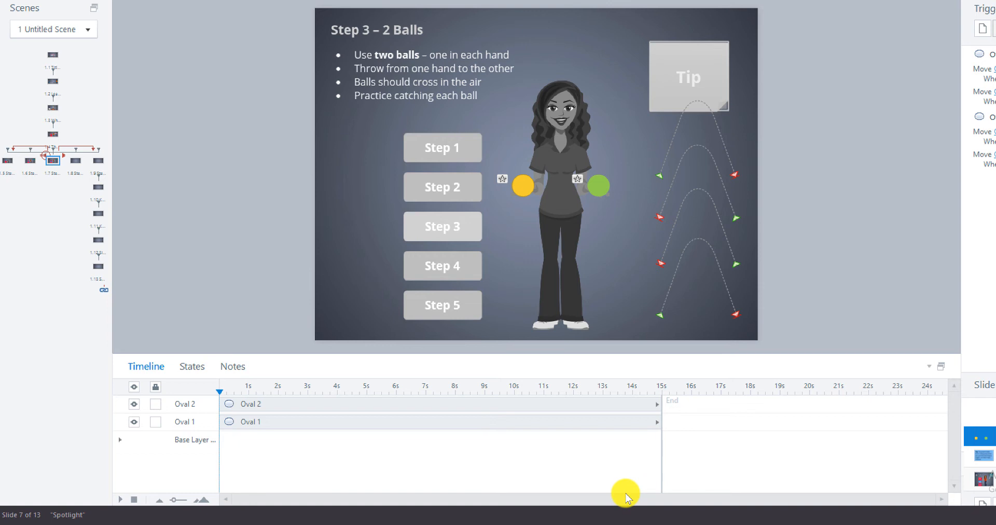
{"action": "left_click", "coordinate": [397, 394]}
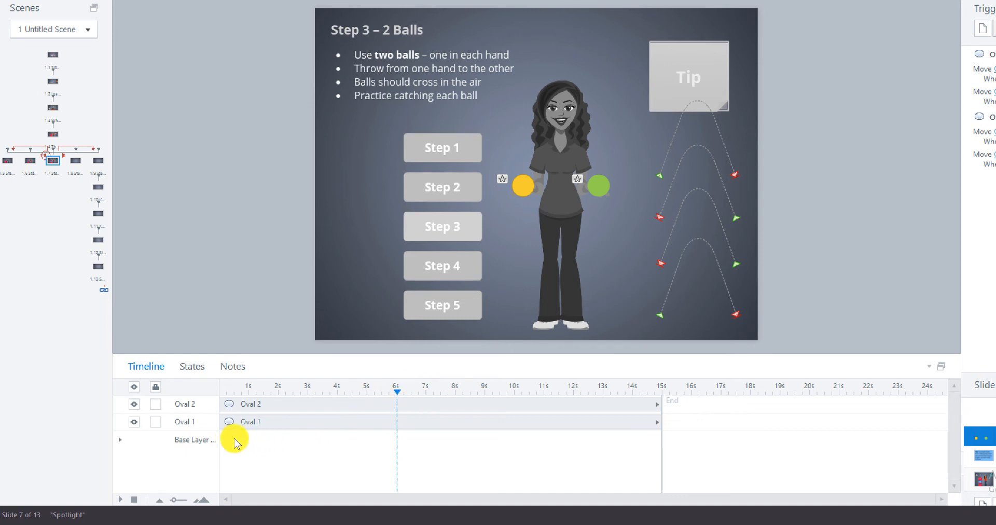
Step: Add four cue points to the Throw 2 Balls timeline at about 6, 6.5, 7.5 and 8 seconds
{"action": "left_click", "coordinate": [222, 423]}
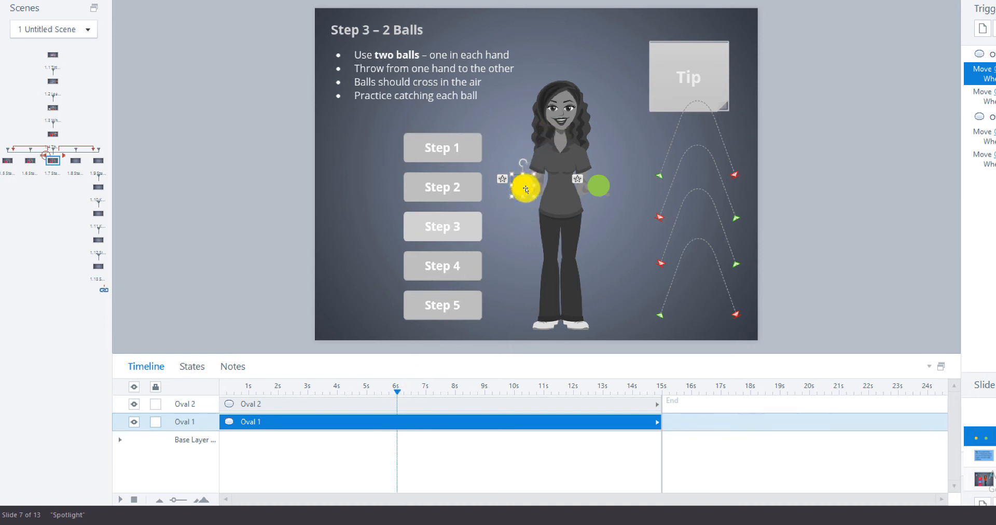
{"action": "left_click_drag", "start_coordinate": [525, 189], "coordinate": [520, 192]}
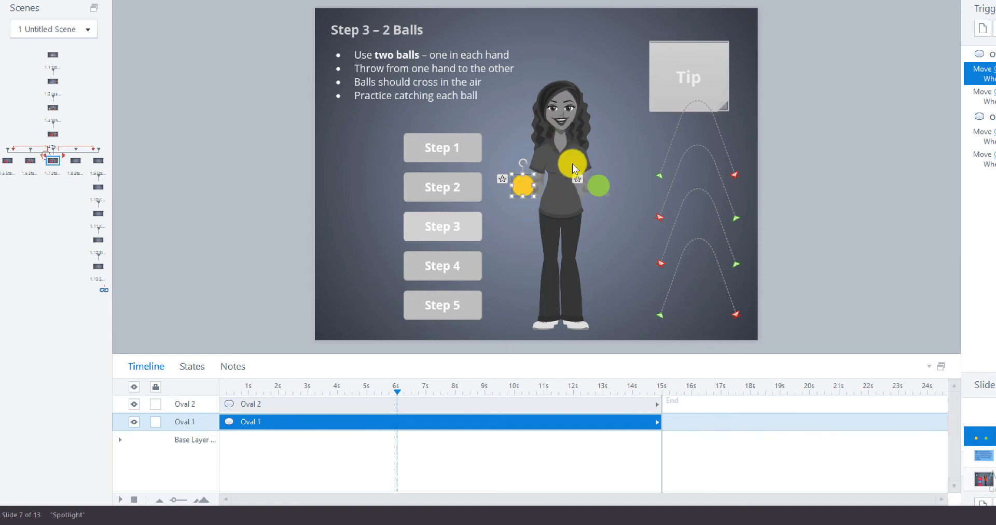
{"action": "left_click", "coordinate": [413, 393]}
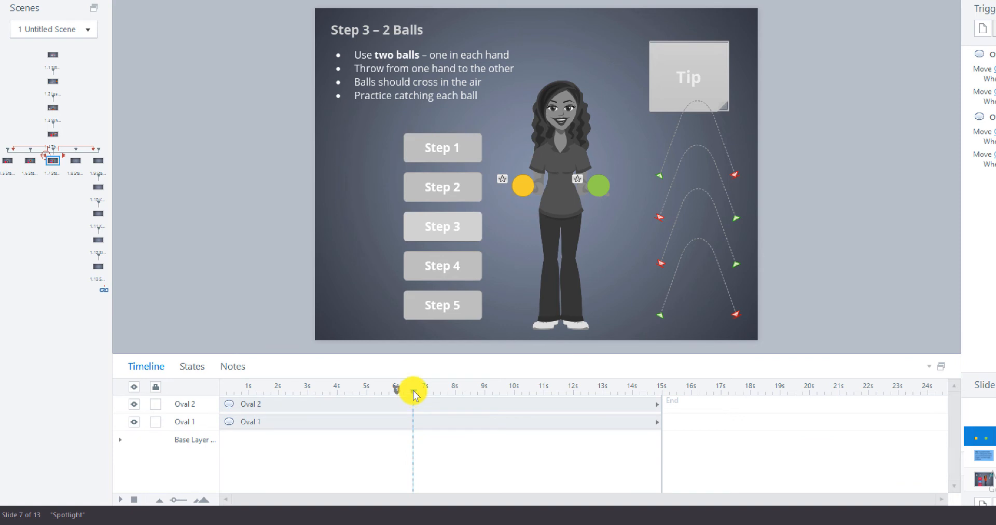
{"action": "left_click_drag", "start_coordinate": [414, 393], "coordinate": [412, 393]}
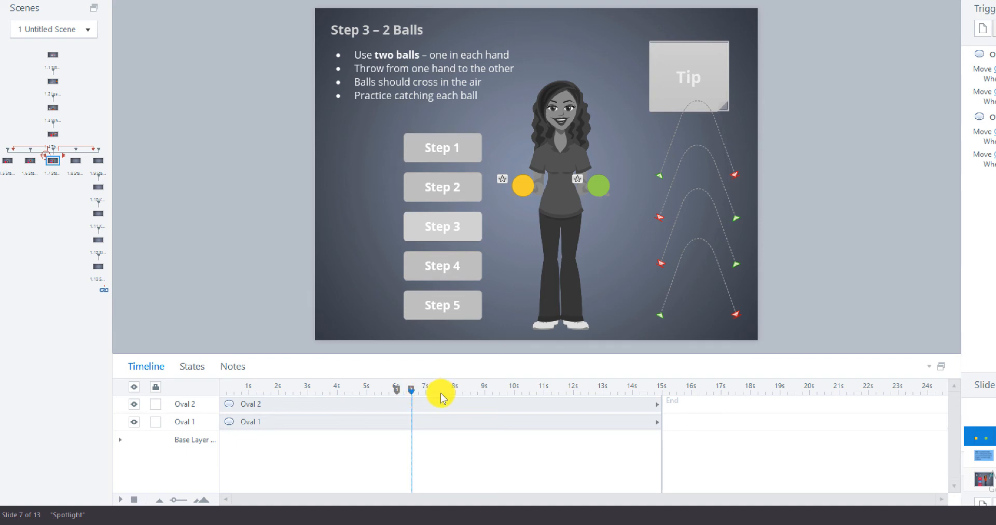
{"action": "left_click", "coordinate": [440, 393]}
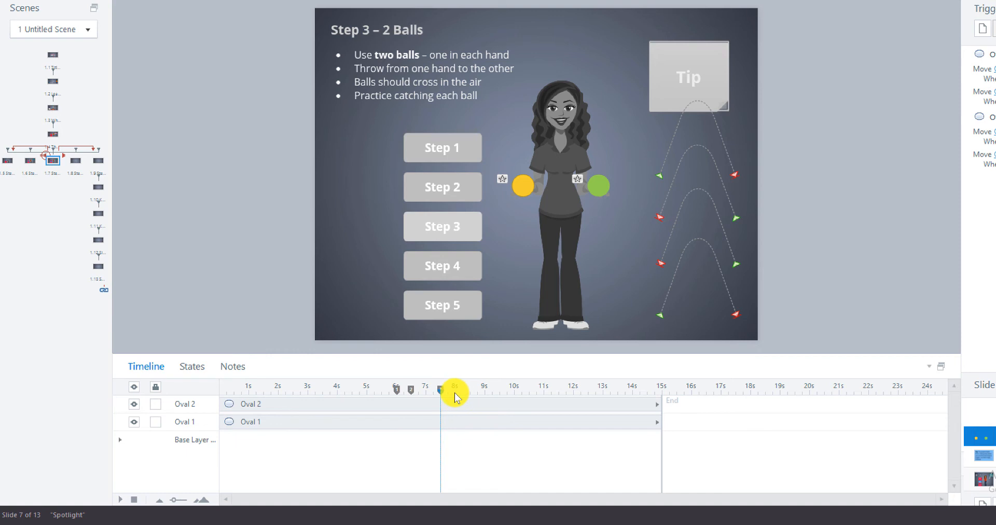
{"action": "left_click", "coordinate": [455, 393]}
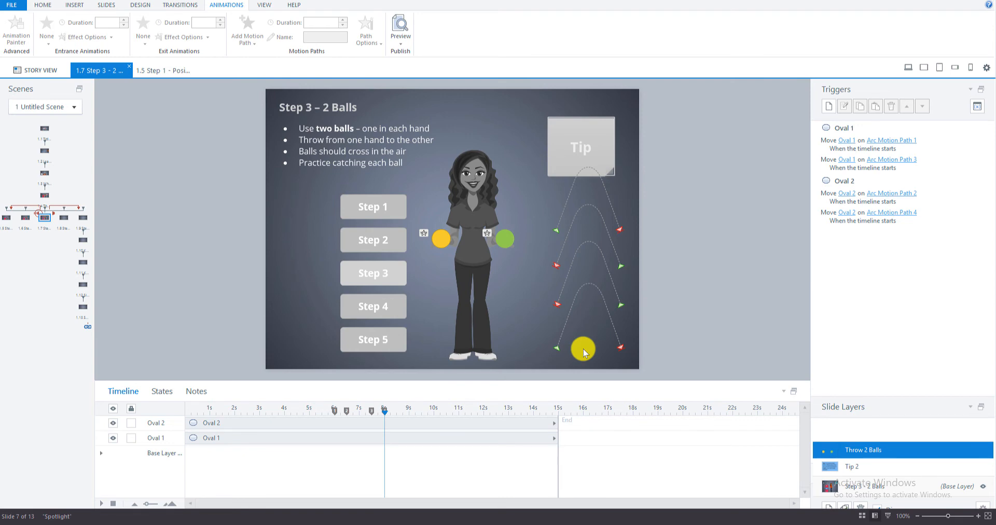
Step: Edit the Oval 1 trigger for Arc Motion Path 1 so it fires when the timeline reaches cue point #1
{"action": "left_click", "coordinate": [830, 148]}
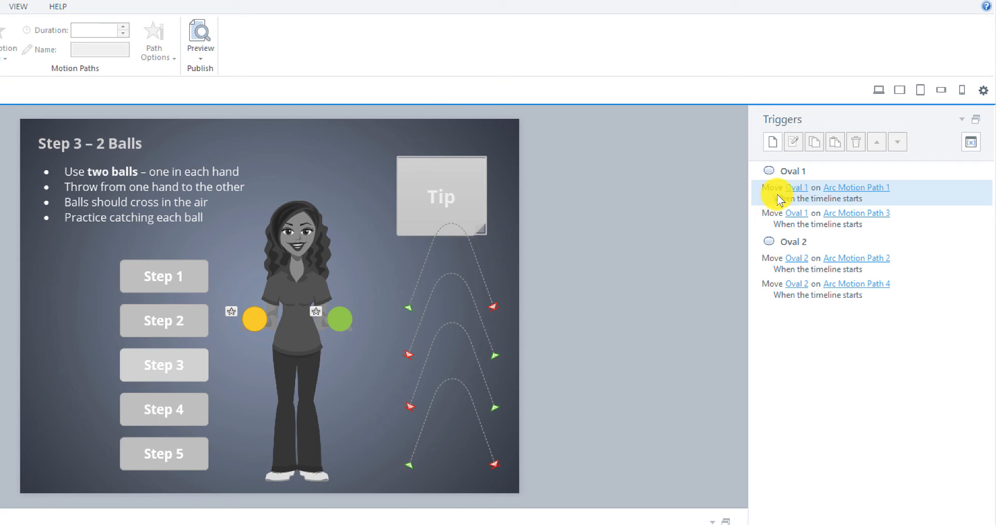
{"action": "left_click", "coordinate": [833, 197]}
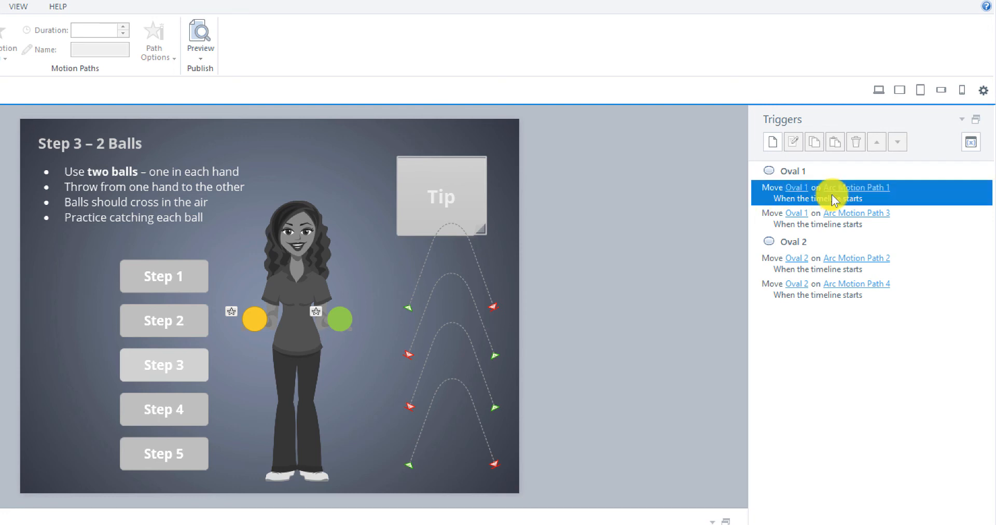
{"action": "left_click", "coordinate": [795, 138]}
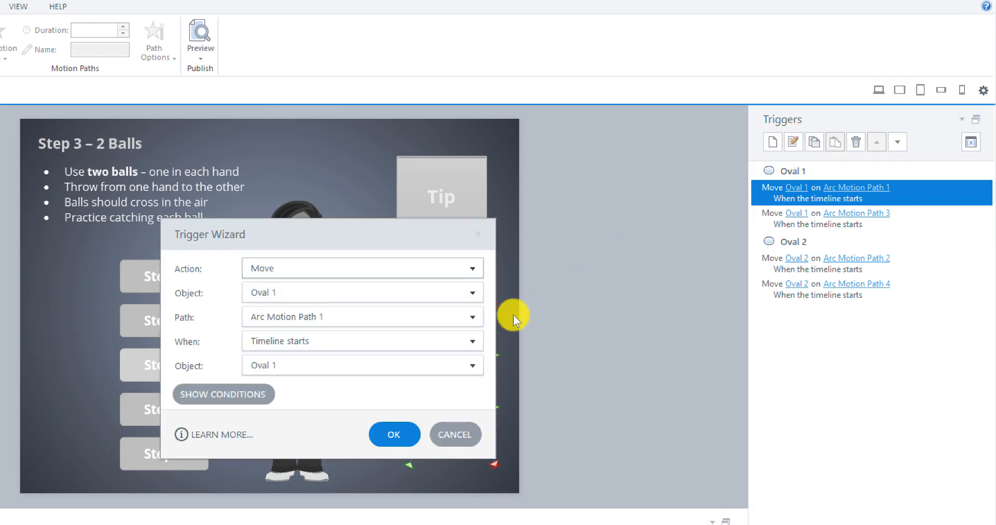
{"action": "left_click", "coordinate": [459, 343]}
{"action": "scroll", "coordinate": [466, 343], "scroll_direction": "up", "scroll_amount": 2}
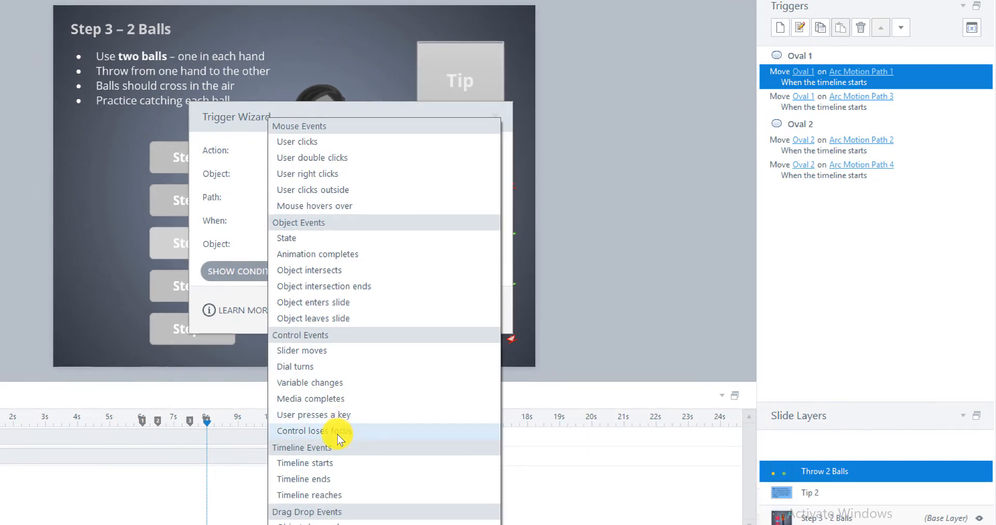
{"action": "left_click", "coordinate": [329, 511]}
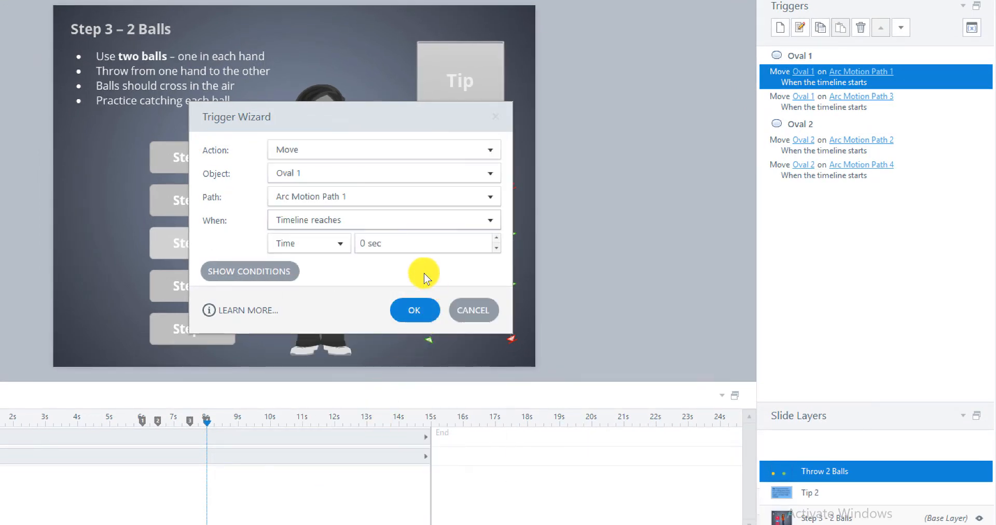
{"action": "left_click", "coordinate": [338, 247]}
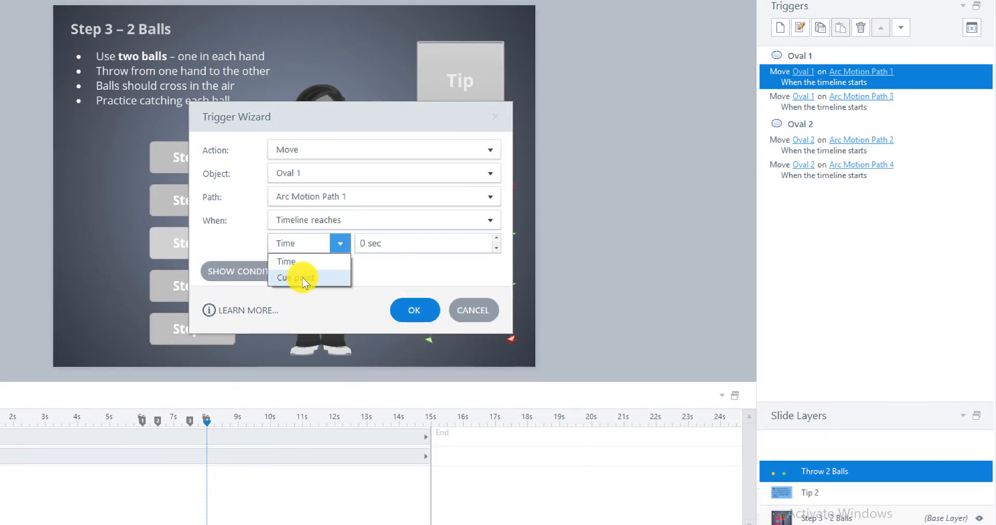
{"action": "left_click", "coordinate": [302, 278]}
{"action": "left_click", "coordinate": [488, 244]}
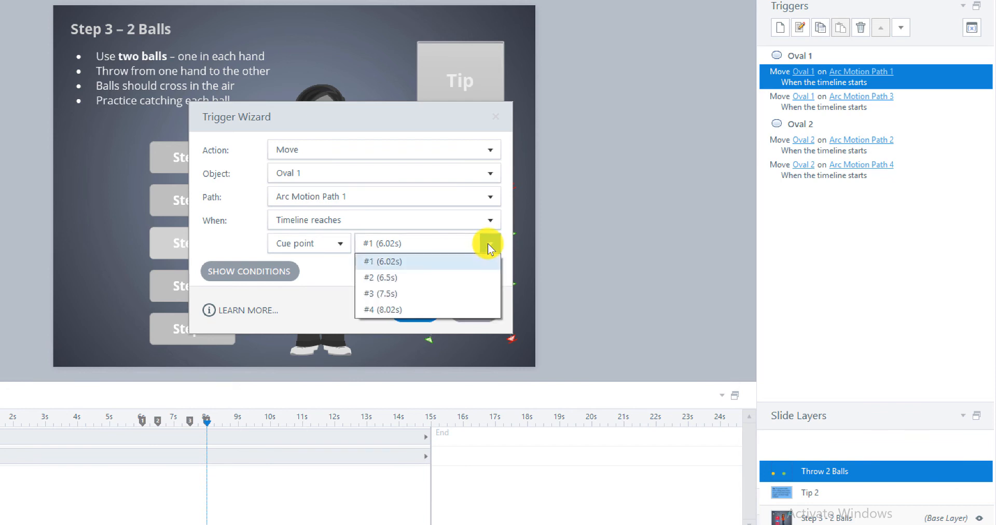
{"action": "left_click", "coordinate": [446, 264]}
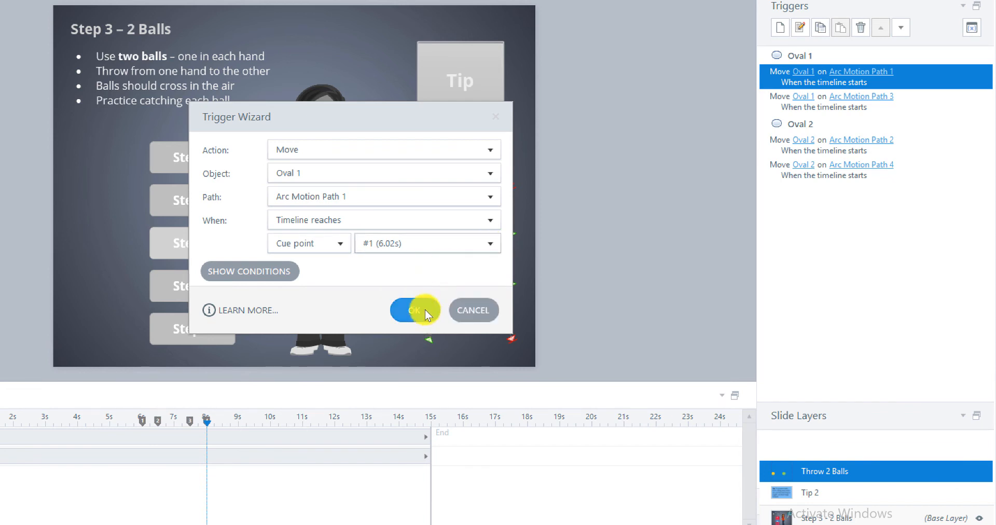
{"action": "left_click", "coordinate": [415, 310]}
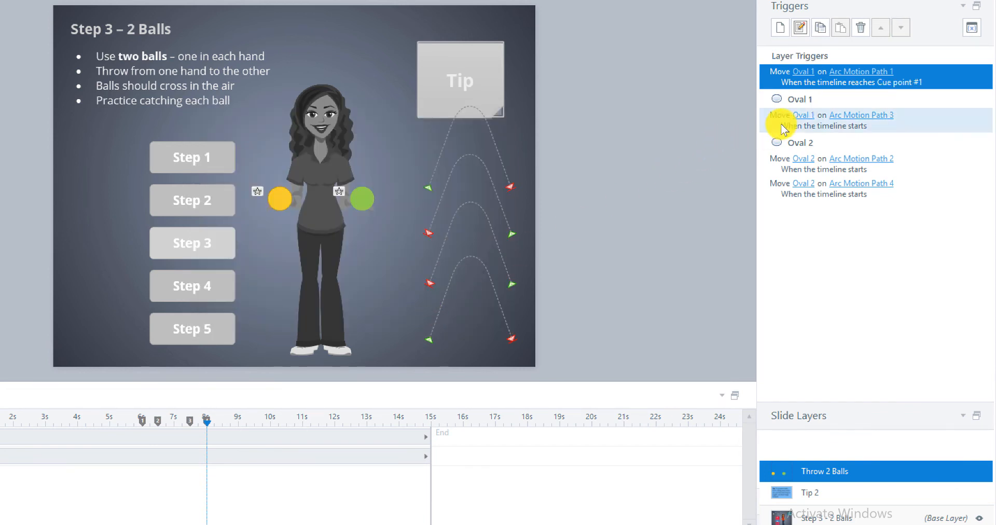
Step: Edit the Oval 2 trigger for Arc Motion Path 2 so it fires when the timeline reaches cue point #2
{"action": "left_click", "coordinate": [790, 170]}
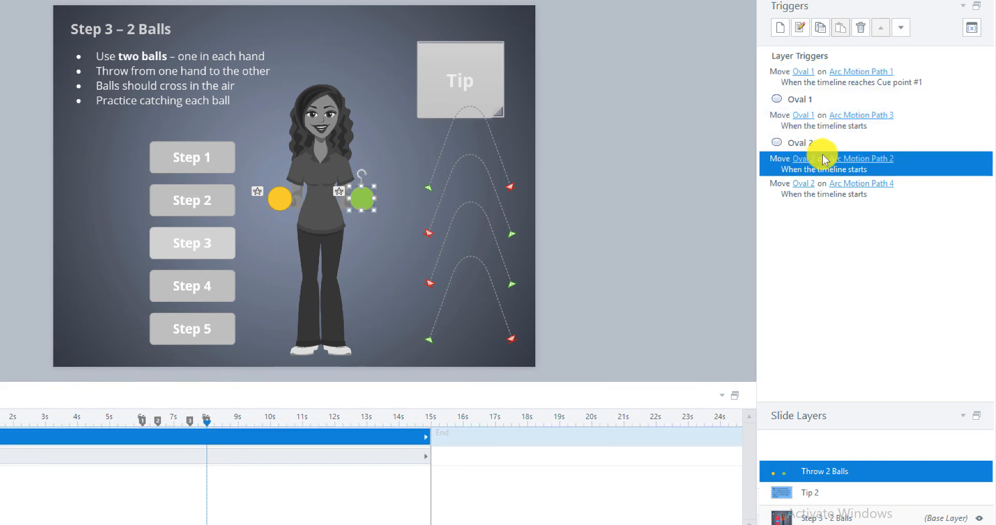
{"action": "left_click", "coordinate": [802, 28]}
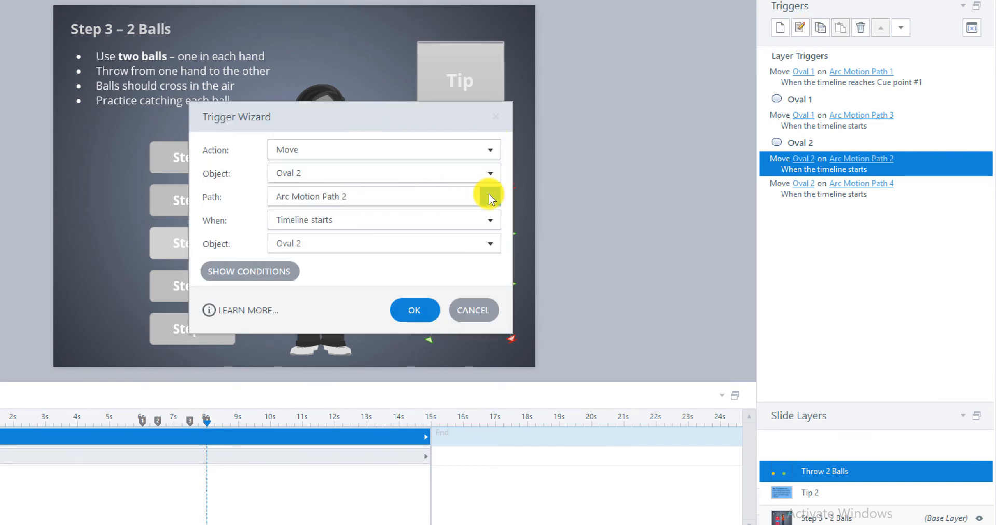
{"action": "left_click", "coordinate": [490, 221]}
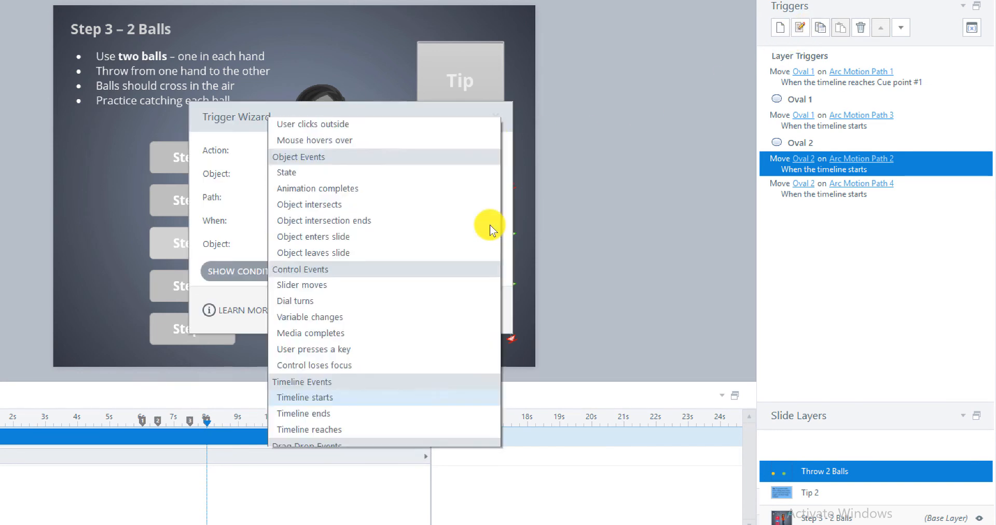
{"action": "left_click", "coordinate": [357, 496]}
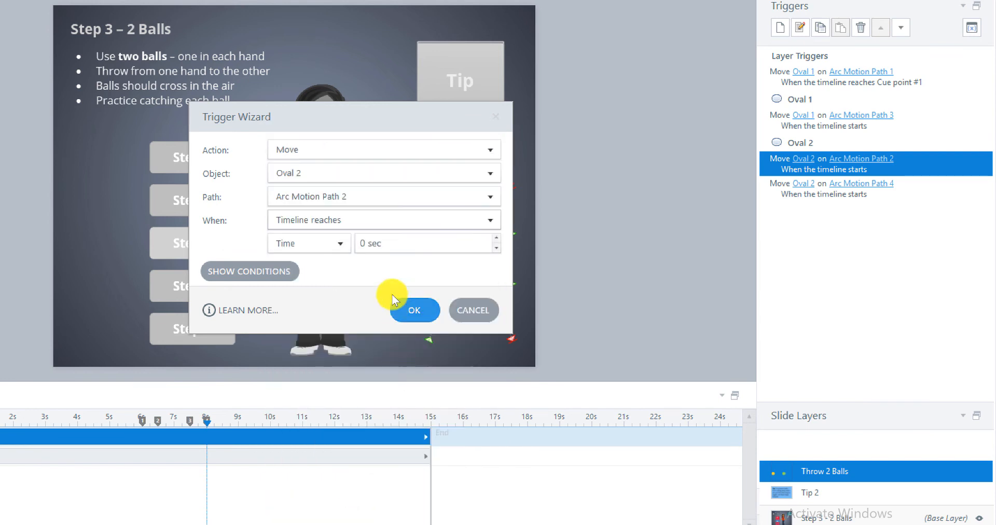
{"action": "left_click", "coordinate": [340, 244]}
{"action": "left_click", "coordinate": [332, 278]}
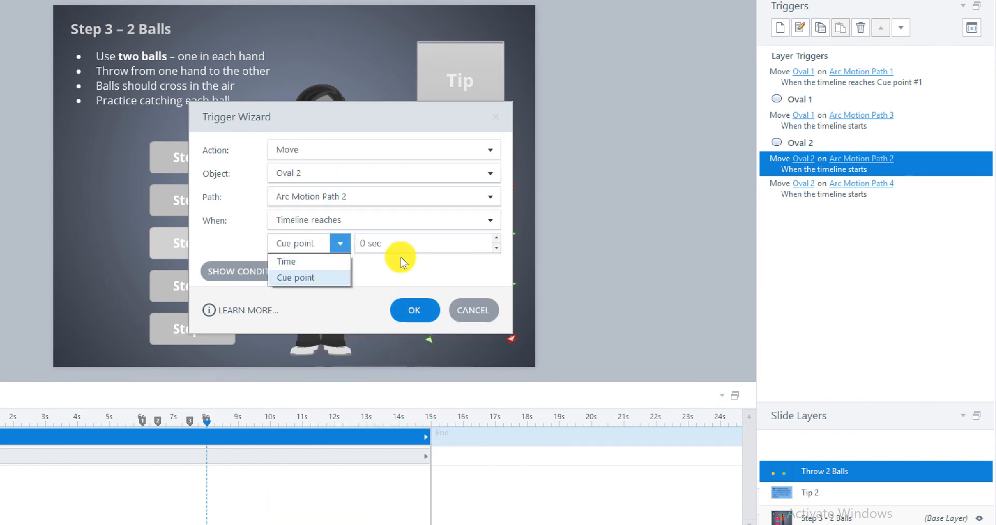
{"action": "left_click", "coordinate": [486, 245]}
{"action": "left_click", "coordinate": [428, 277]}
{"action": "left_click", "coordinate": [415, 310]}
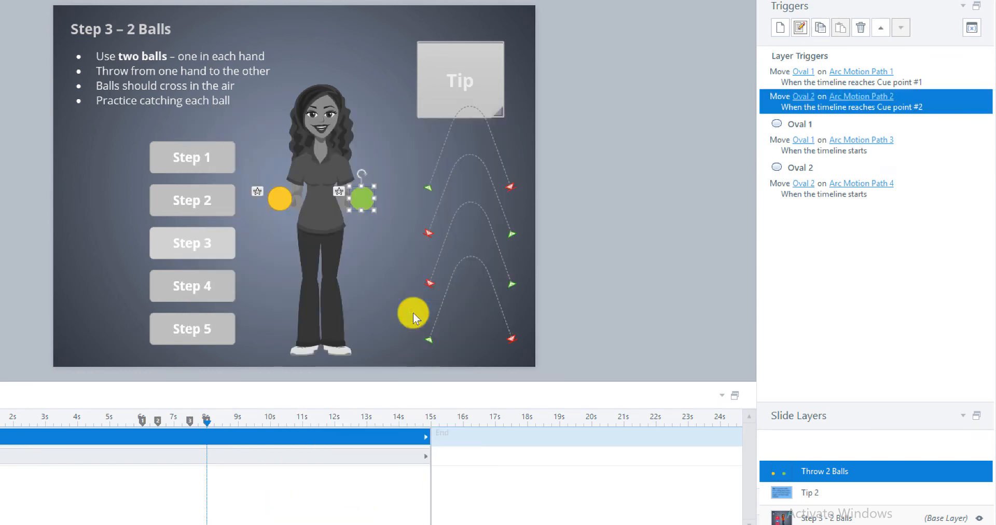
Step: Edit the Oval 1 trigger for Arc Motion Path 3 so it fires when the timeline reaches cue point #3
{"action": "left_click", "coordinate": [787, 149]}
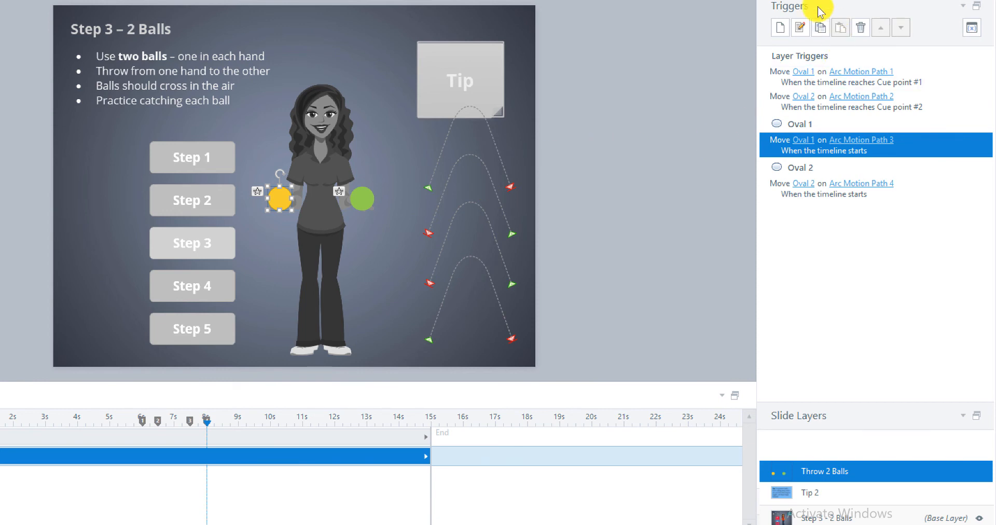
{"action": "left_click", "coordinate": [799, 27]}
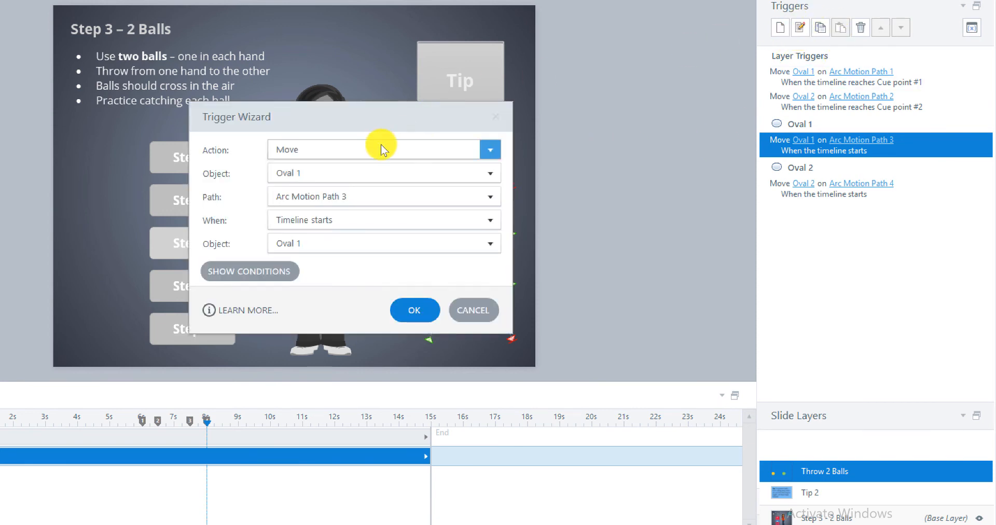
{"action": "left_click", "coordinate": [347, 220]}
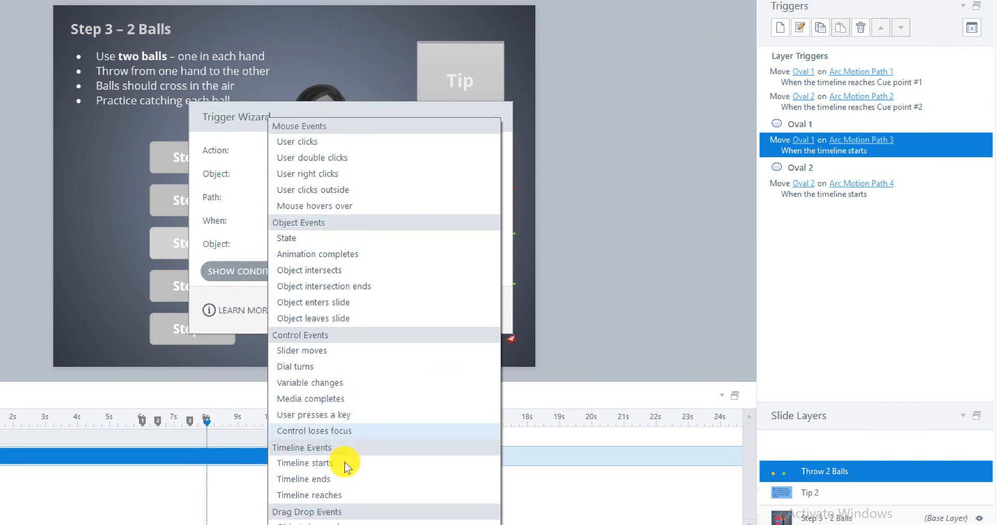
{"action": "left_click", "coordinate": [331, 495]}
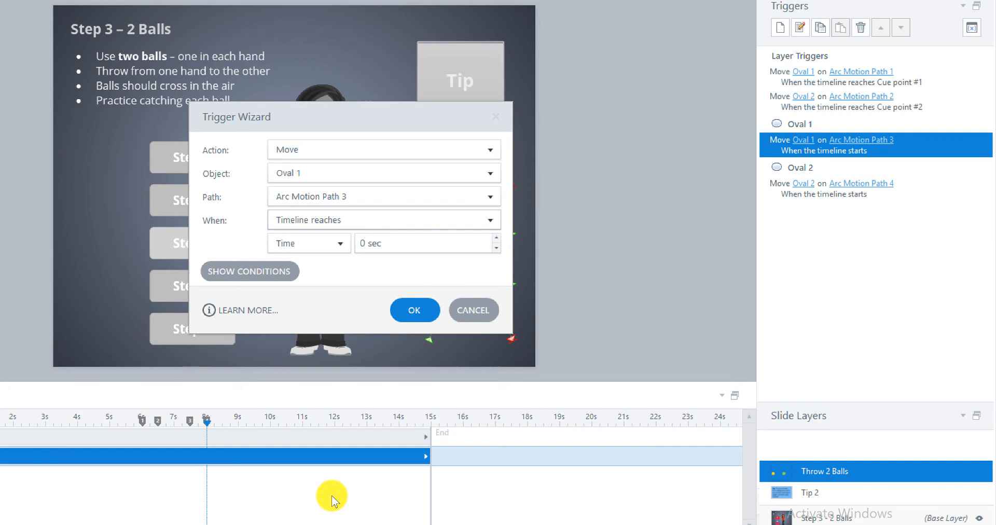
{"action": "left_click", "coordinate": [341, 245]}
{"action": "left_click", "coordinate": [338, 276]}
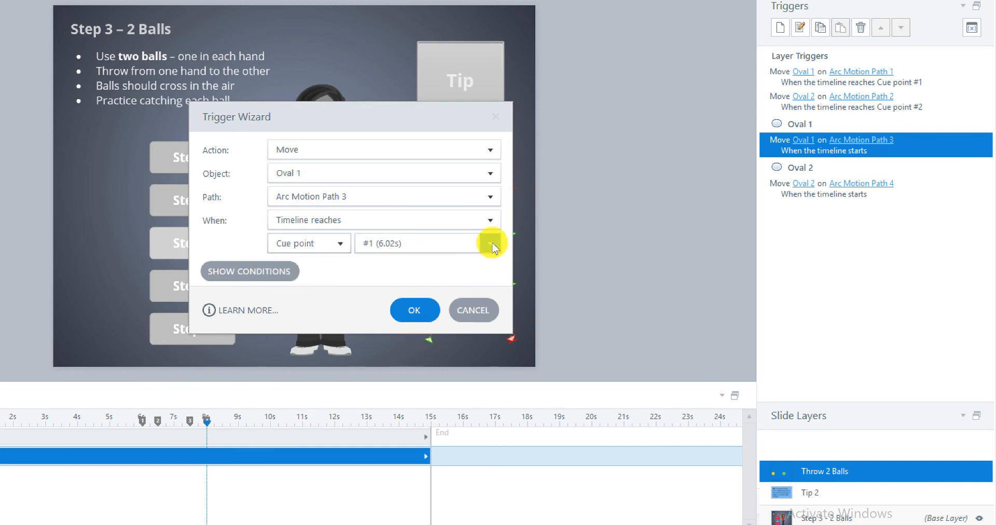
{"action": "left_click", "coordinate": [491, 244]}
{"action": "left_click", "coordinate": [455, 294]}
{"action": "left_click", "coordinate": [416, 310]}
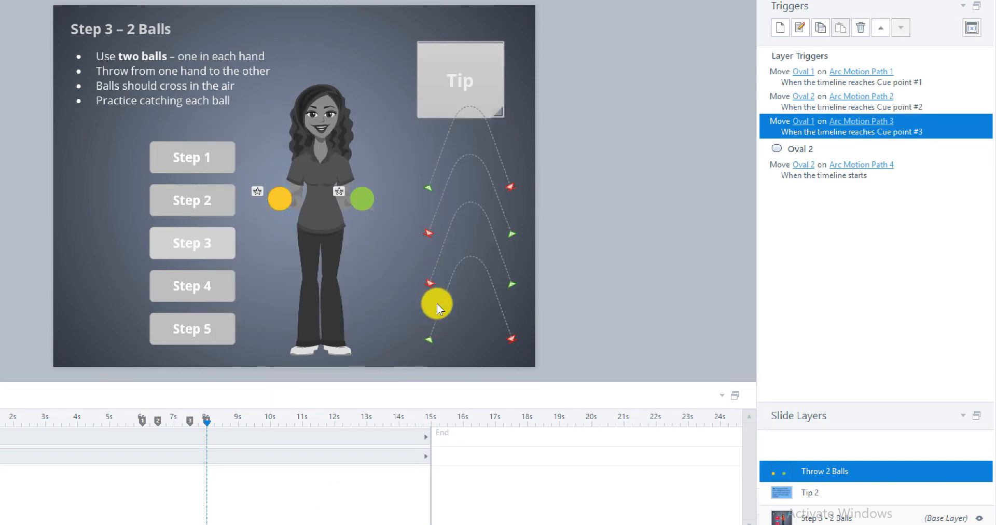
Step: Edit the Oval 2 trigger for Arc Motion Path 4 so it fires when the timeline reaches cue point #4
{"action": "left_click", "coordinate": [763, 174]}
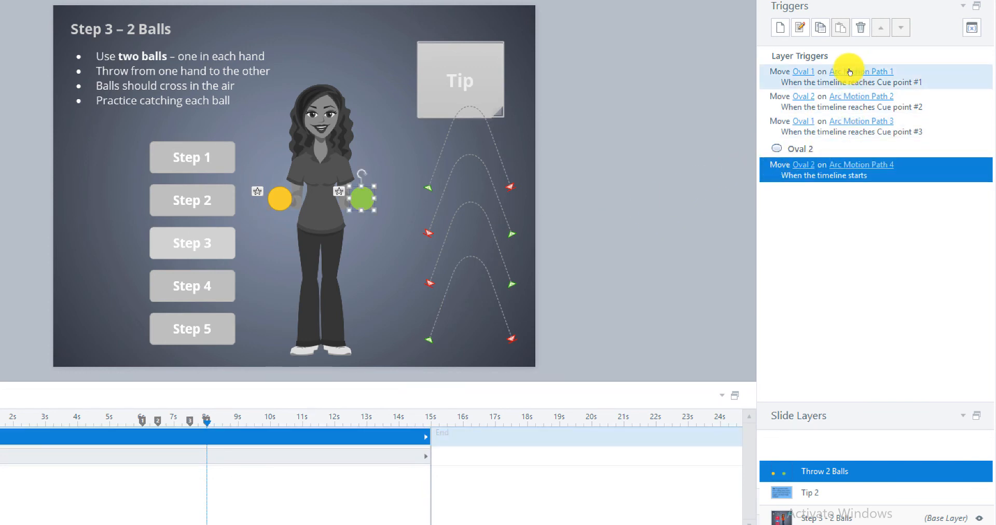
{"action": "left_click", "coordinate": [802, 28]}
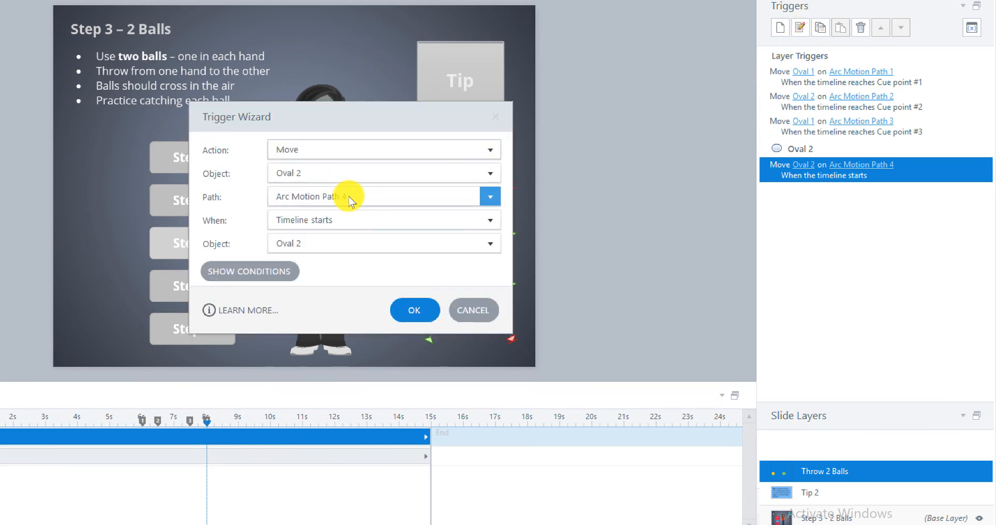
{"action": "left_click", "coordinate": [359, 222]}
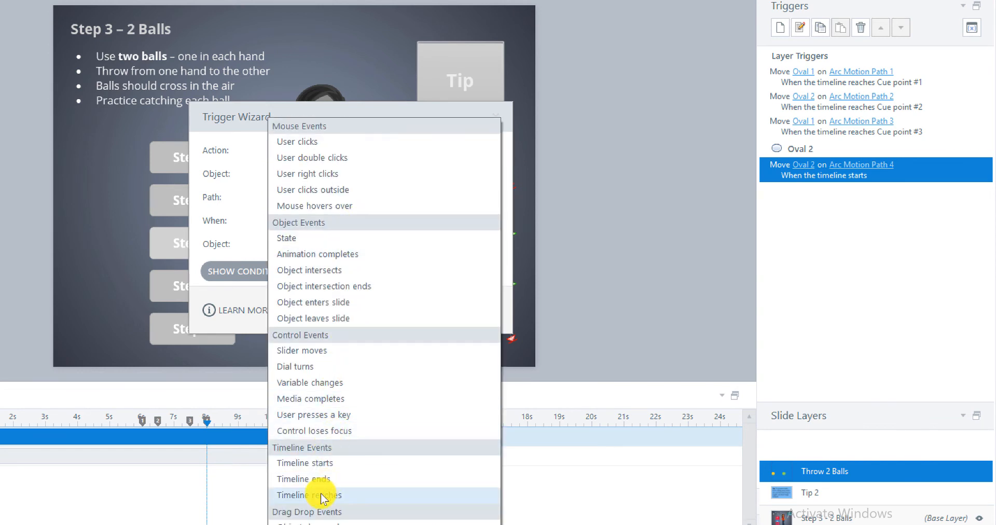
{"action": "left_click", "coordinate": [320, 495]}
{"action": "left_click", "coordinate": [342, 245]}
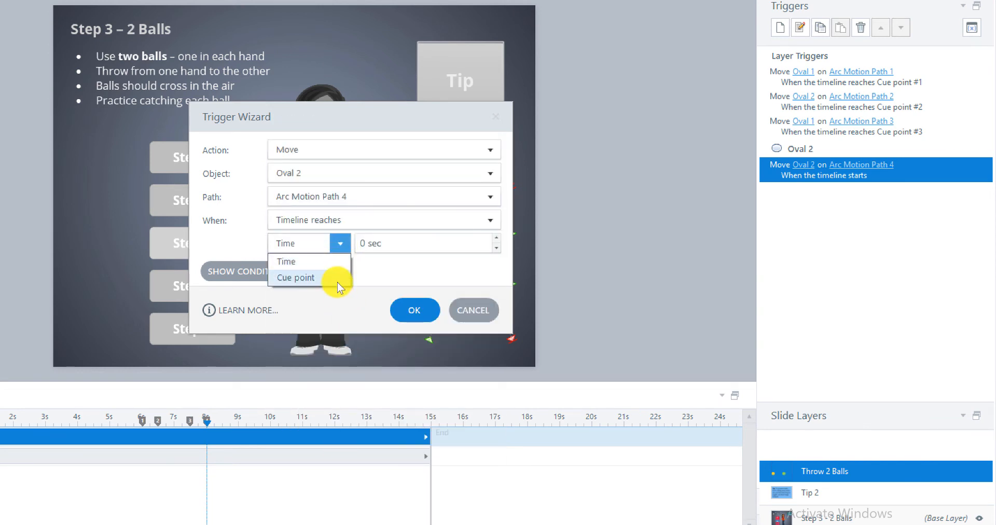
{"action": "left_click", "coordinate": [337, 281]}
{"action": "left_click", "coordinate": [491, 242]}
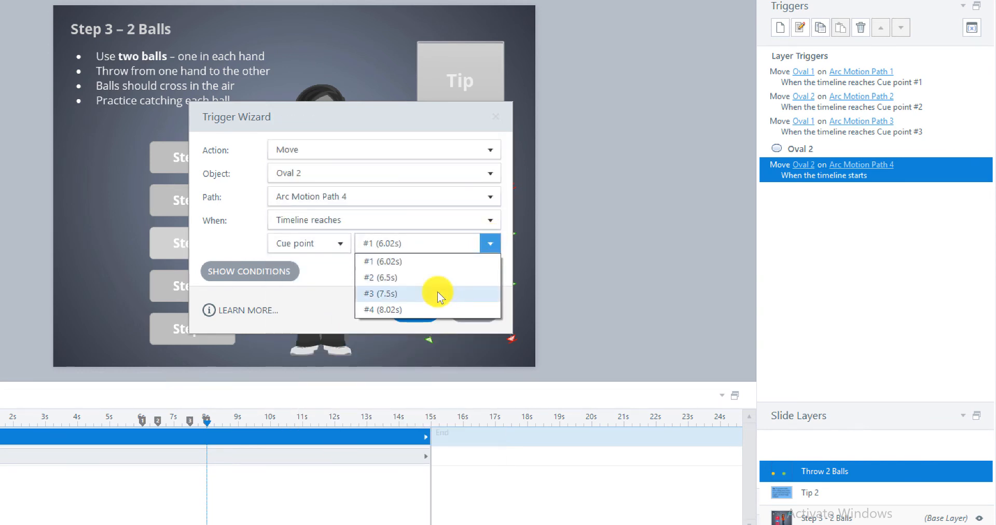
{"action": "left_click", "coordinate": [408, 308]}
{"action": "left_click", "coordinate": [410, 312]}
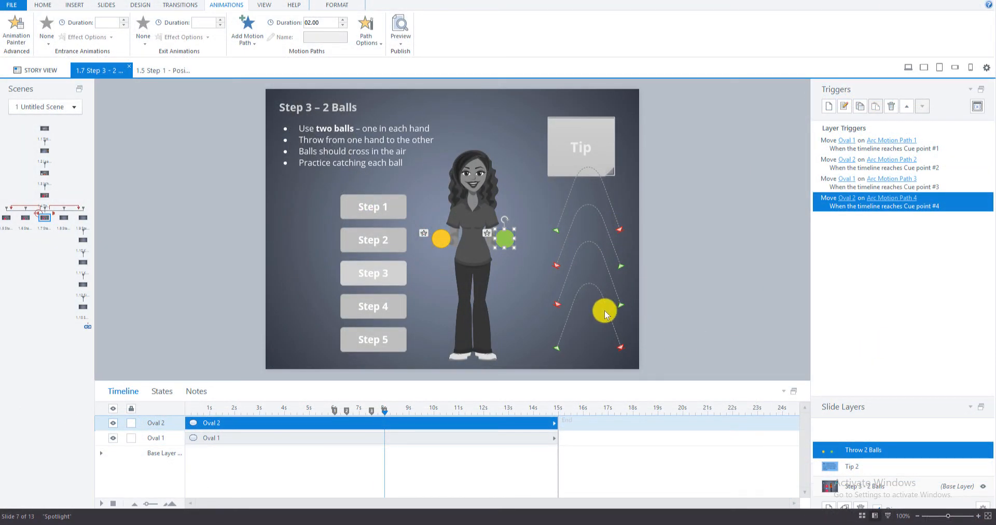
Step: Set the duration of all four arc motion paths beside the character to 1 second
{"action": "left_click", "coordinate": [608, 312]}
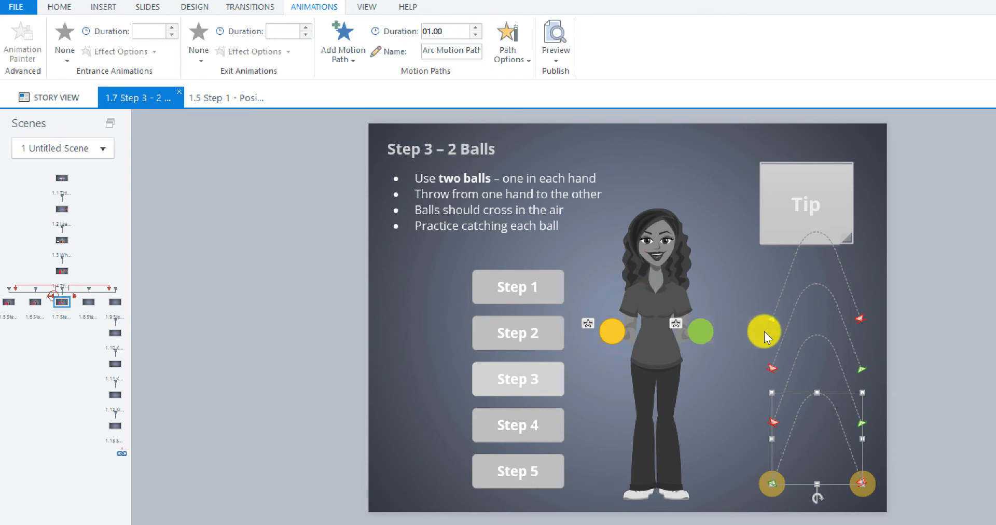
{"action": "left_click", "coordinate": [795, 356]}
{"action": "left_click", "coordinate": [476, 31]}
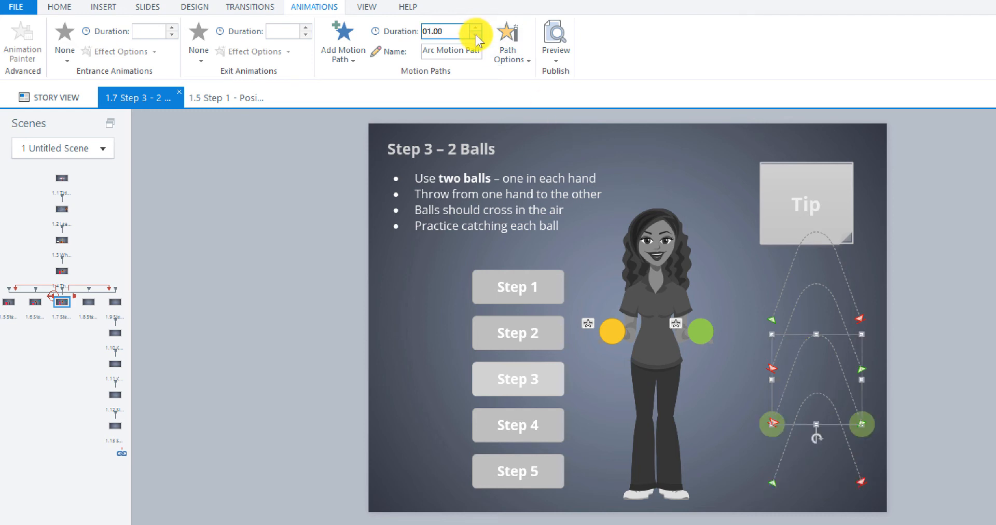
{"action": "left_click", "coordinate": [803, 294]}
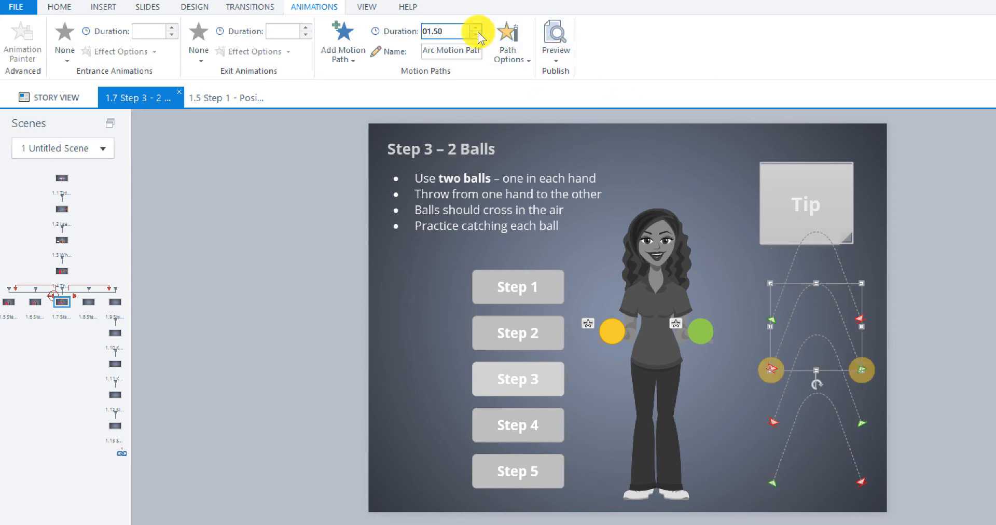
{"action": "left_click", "coordinate": [795, 253]}
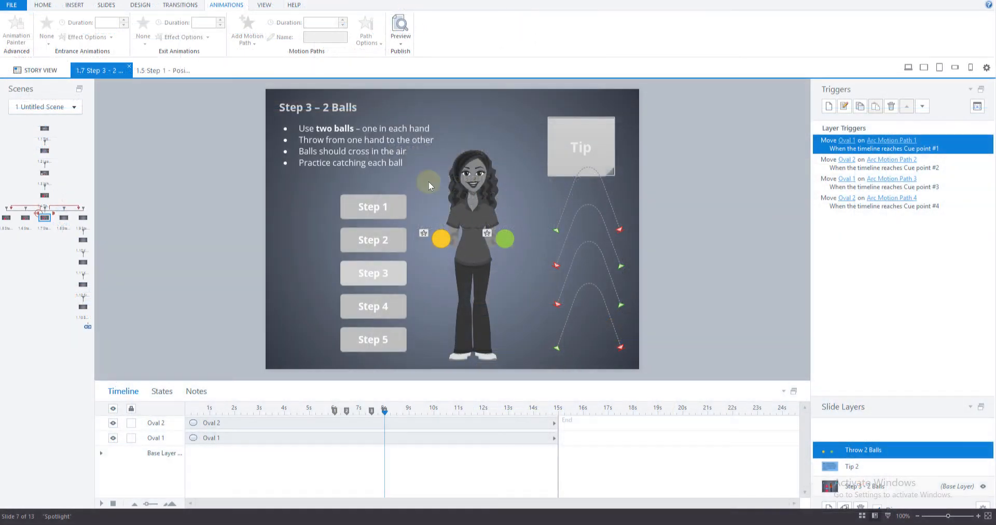
Step: Preview only this slide, replay the ball animation, and return to editing
{"action": "left_click", "coordinate": [403, 48]}
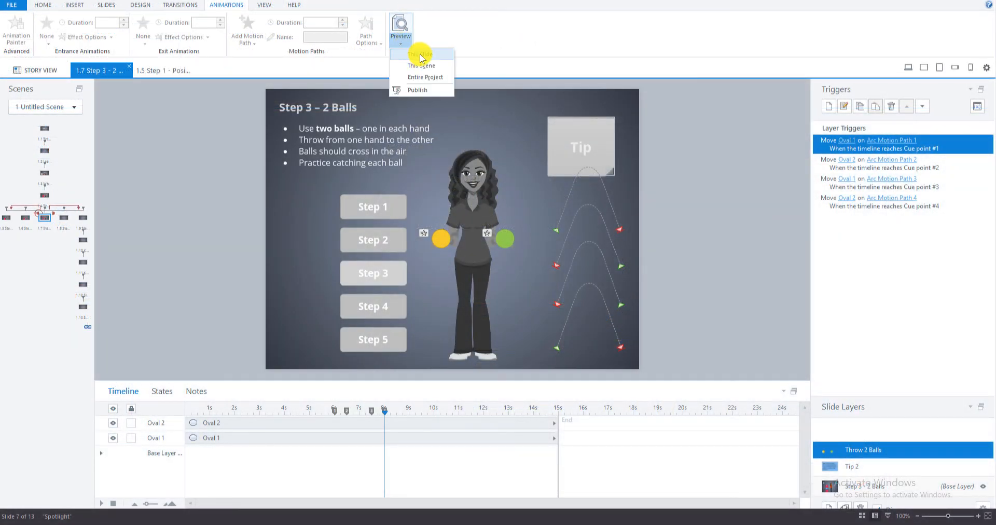
{"action": "left_click", "coordinate": [421, 55]}
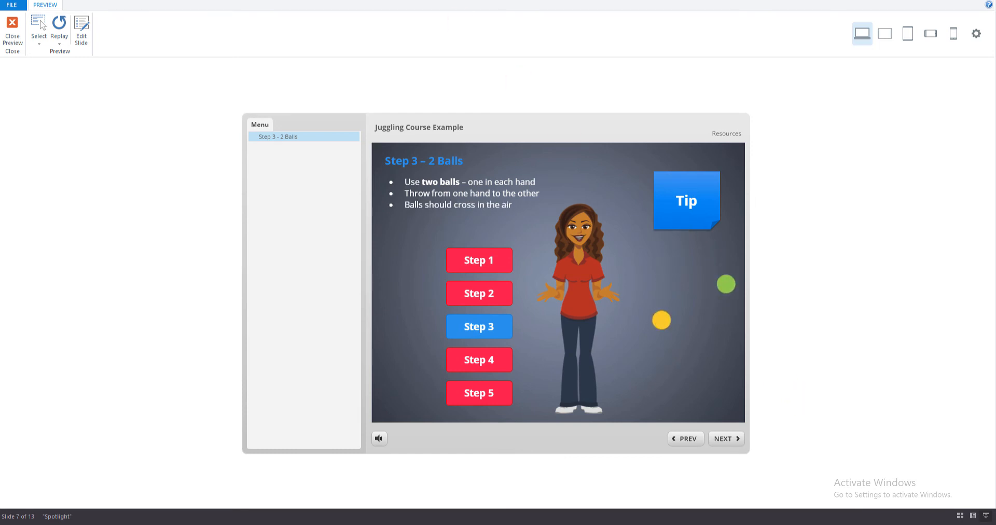
{"action": "left_click", "coordinate": [61, 26]}
{"action": "left_click", "coordinate": [11, 22]}
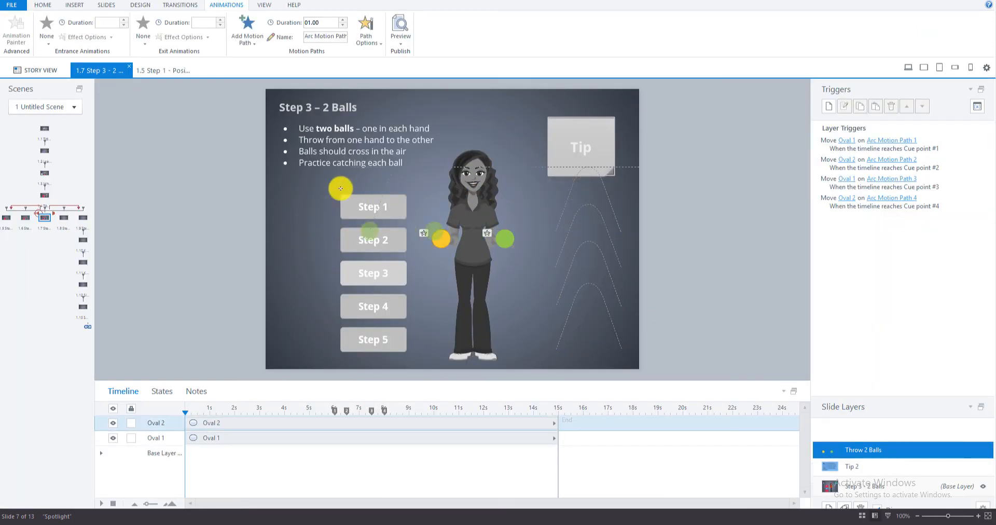
Step: Move the four existing arc motion paths across the slide so they overlap the Step 1 to Step 5 buttons
{"action": "left_click_drag", "start_coordinate": [341, 188], "coordinate": [307, 188]}
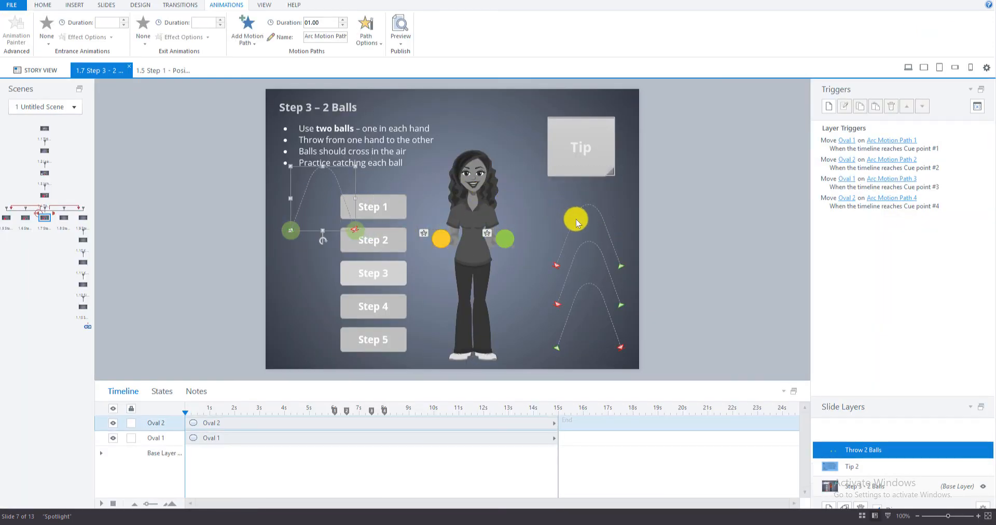
{"action": "left_click_drag", "start_coordinate": [566, 219], "coordinate": [321, 223]}
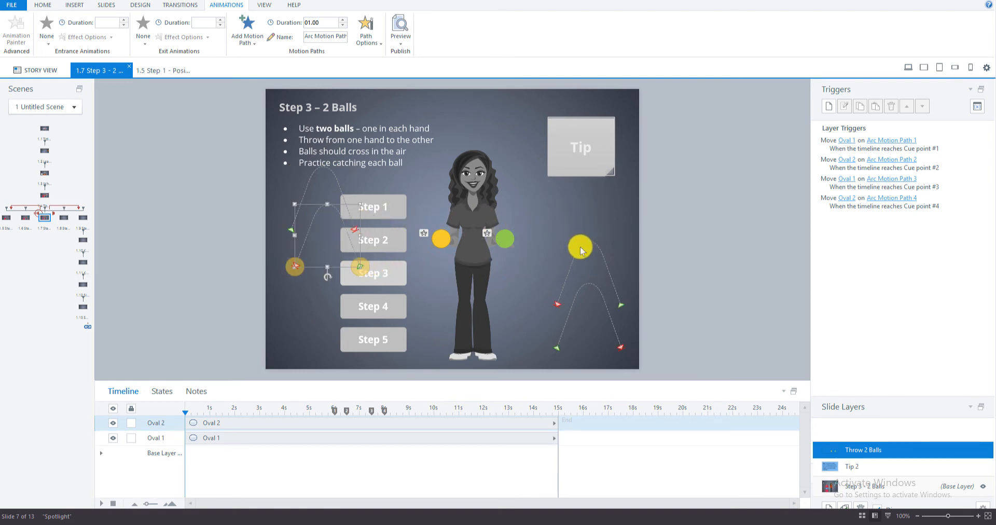
{"action": "left_click", "coordinate": [580, 246]}
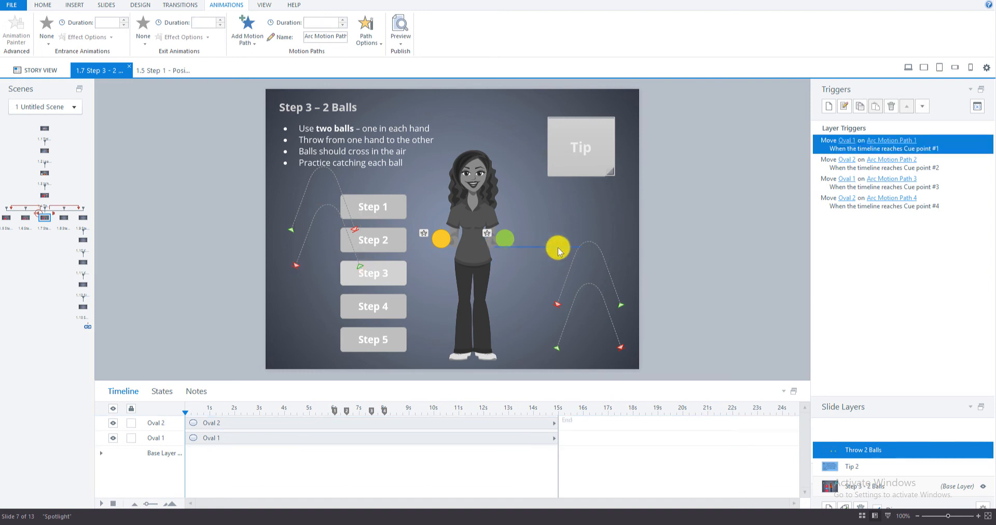
{"action": "left_click_drag", "start_coordinate": [580, 248], "coordinate": [320, 249]}
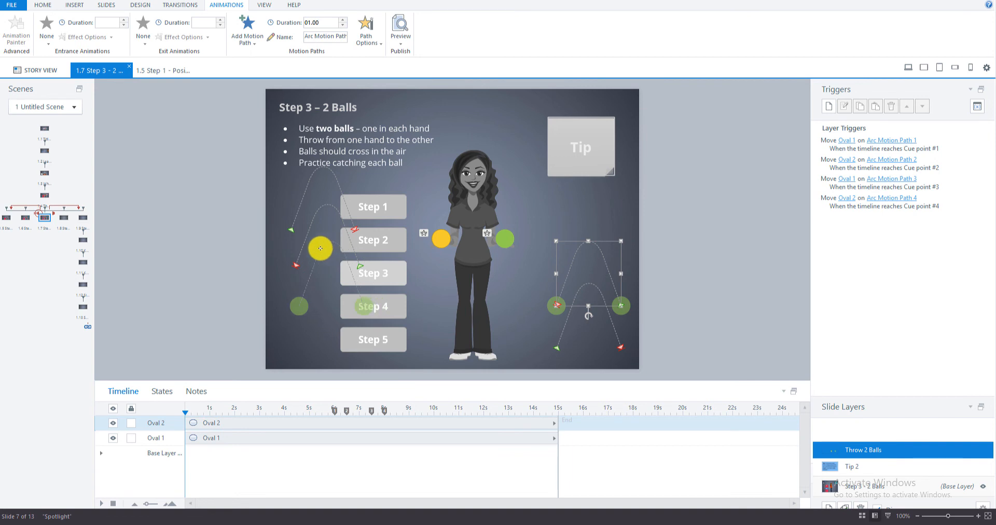
{"action": "left_click_drag", "start_coordinate": [580, 288], "coordinate": [327, 286]}
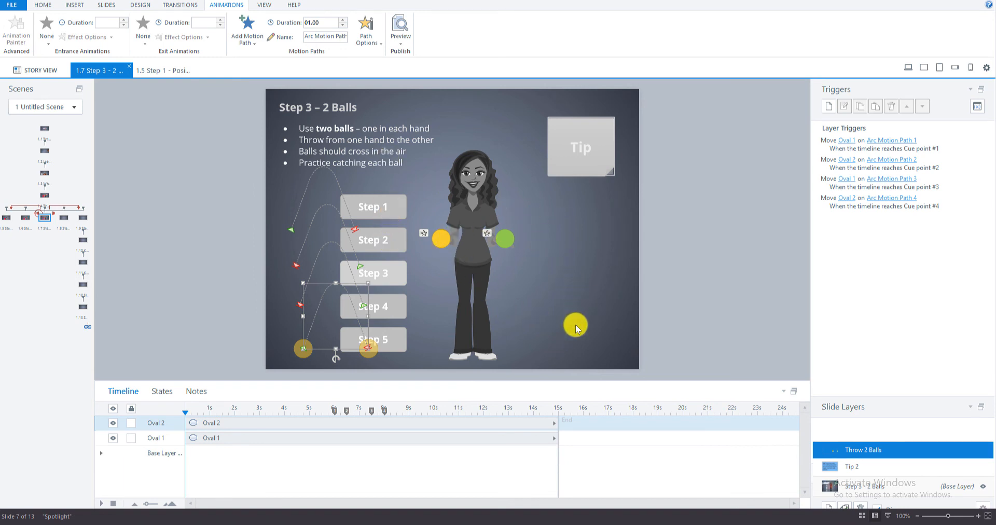
Step: Add an upward arc motion path to the yellow ball spanning both hands, and place it beside the character's feet below the Tip note
{"action": "left_click", "coordinate": [441, 238]}
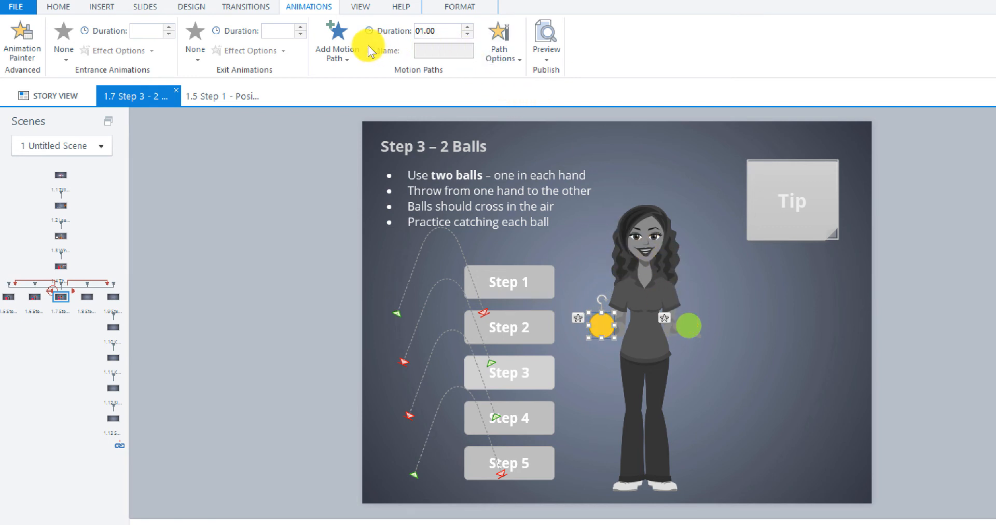
{"action": "left_click", "coordinate": [343, 61]}
{"action": "left_click", "coordinate": [408, 103]}
{"action": "left_click_drag", "start_coordinate": [687, 357], "coordinate": [686, 241]}
{"action": "mouse_move", "coordinate": [773, 326]}
{"action": "left_mouse_down"}
{"action": "mouse_move", "coordinate": [685, 326]}
{"action": "mouse_move", "coordinate": [683, 266]}
{"action": "mouse_move", "coordinate": [732, 285]}
{"action": "mouse_move", "coordinate": [802, 349]}
{"action": "mouse_move", "coordinate": [849, 419]}
{"action": "left_mouse_up"}
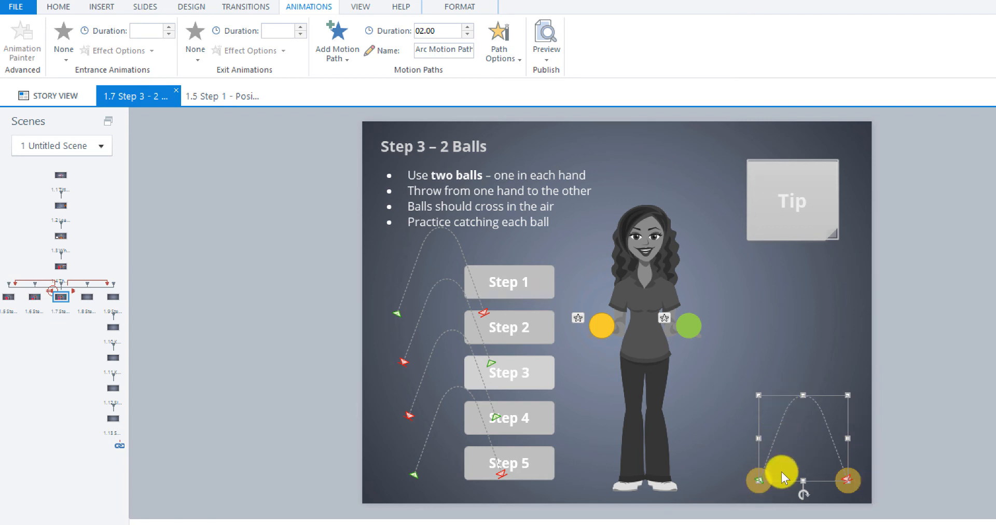
Step: Add an upward arc motion path from the green ball to the yellow ball, and place it just above the first new path
{"action": "left_click", "coordinate": [688, 323]}
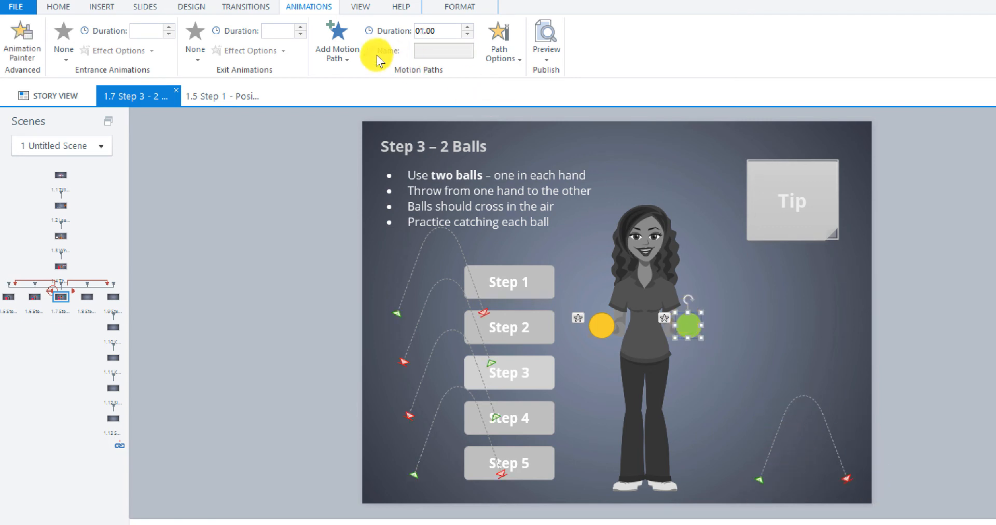
{"action": "left_click", "coordinate": [338, 49]}
{"action": "left_click", "coordinate": [402, 96]}
{"action": "left_click_drag", "start_coordinate": [773, 353], "coordinate": [772, 239]}
{"action": "left_click", "coordinate": [868, 325]}
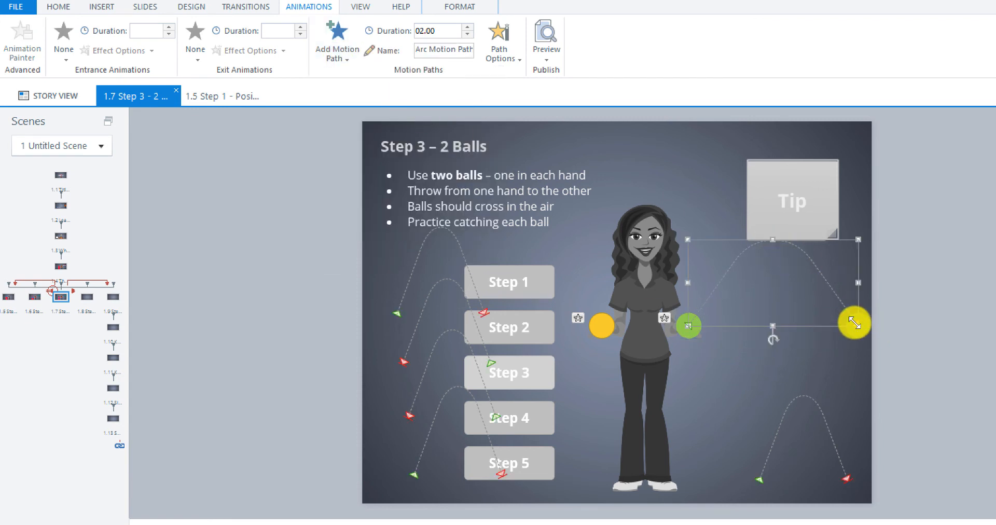
{"action": "left_click_drag", "start_coordinate": [854, 323], "coordinate": [602, 325]}
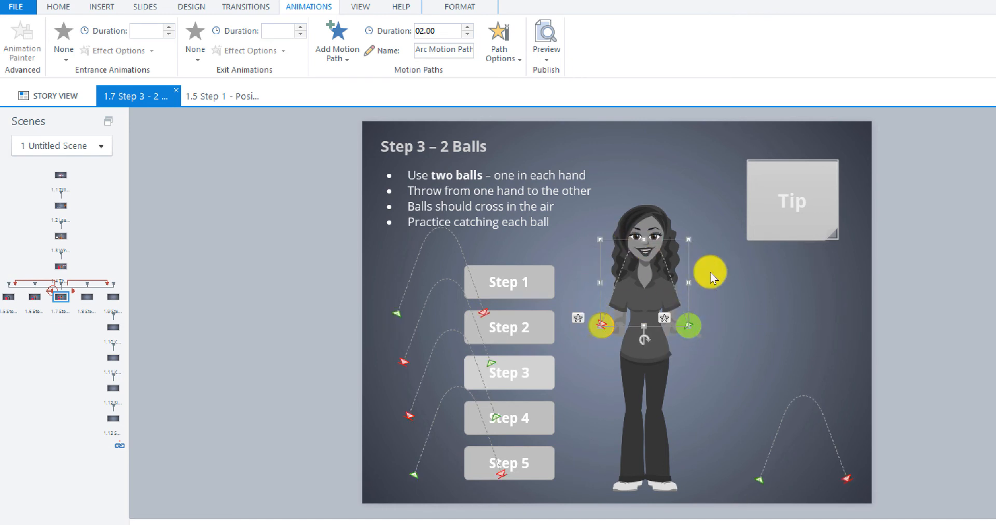
{"action": "left_click_drag", "start_coordinate": [690, 265], "coordinate": [852, 368]}
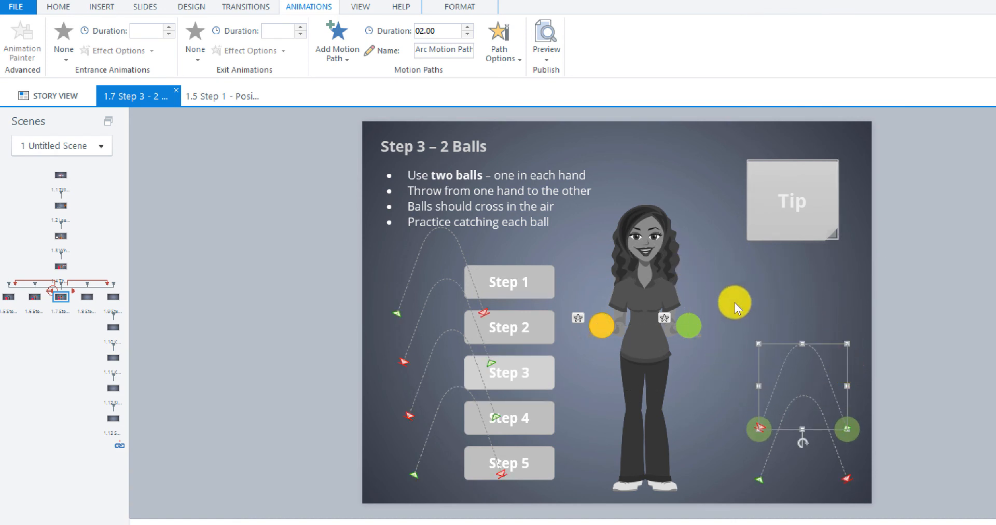
Step: Add another upward arc motion path to the yellow ball, reverse its direction, and stack it above the two new paths
{"action": "left_click", "coordinate": [608, 328]}
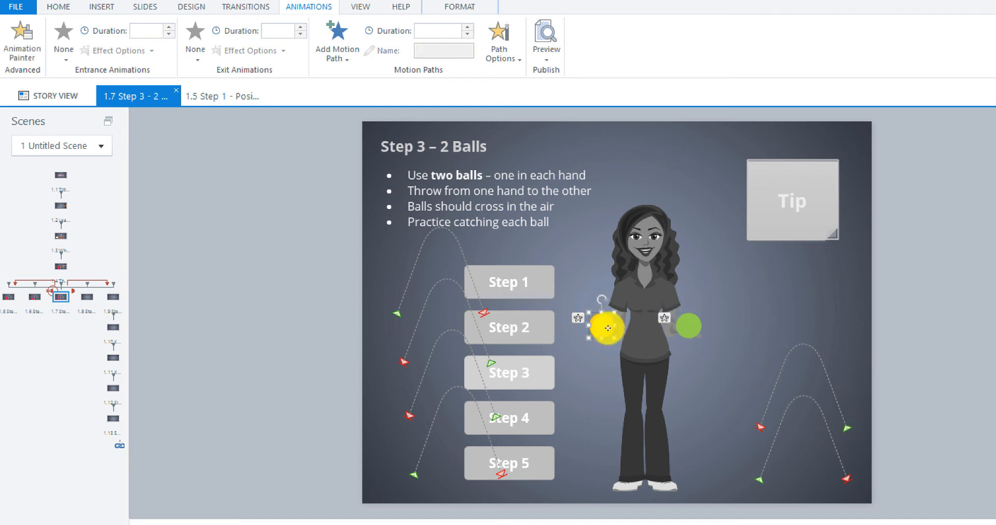
{"action": "left_click", "coordinate": [349, 58]}
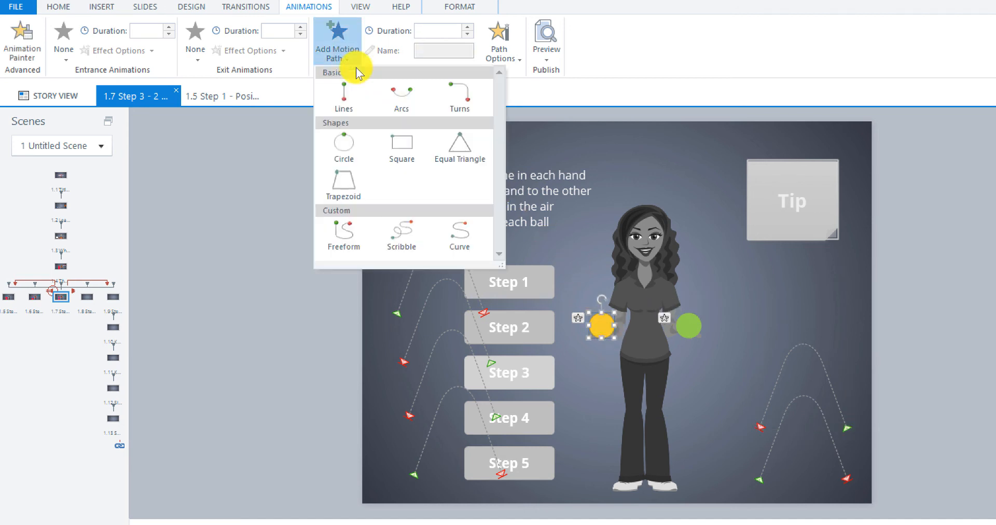
{"action": "left_click", "coordinate": [399, 102]}
{"action": "left_click_drag", "start_coordinate": [686, 352], "coordinate": [687, 237]}
{"action": "left_click_drag", "start_coordinate": [778, 330], "coordinate": [693, 266]}
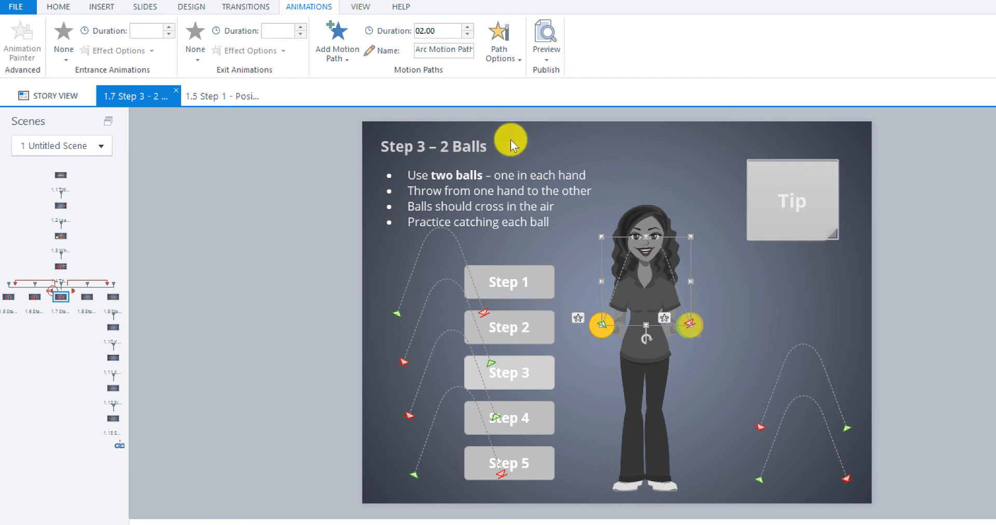
{"action": "left_click", "coordinate": [516, 63]}
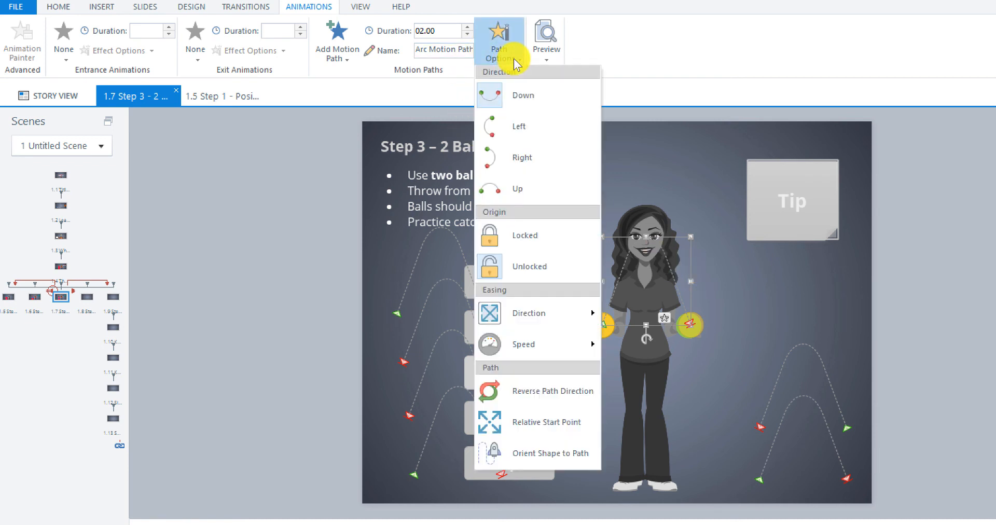
{"action": "left_click", "coordinate": [523, 389]}
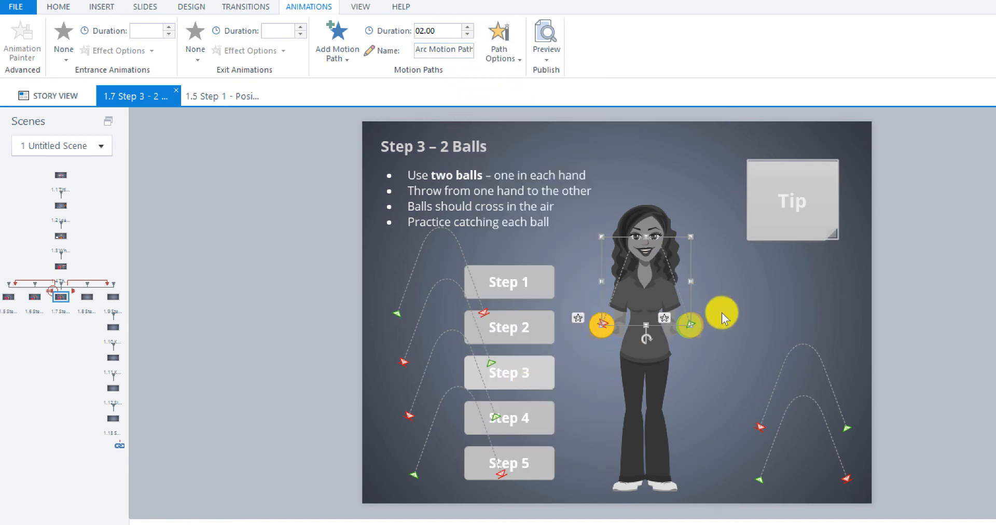
{"action": "left_click_drag", "start_coordinate": [692, 296], "coordinate": [695, 326]}
Step: Add another upward arc motion path to the green ball, reverse its direction, and stack it directly below the Tip note
{"action": "left_click", "coordinate": [695, 326]}
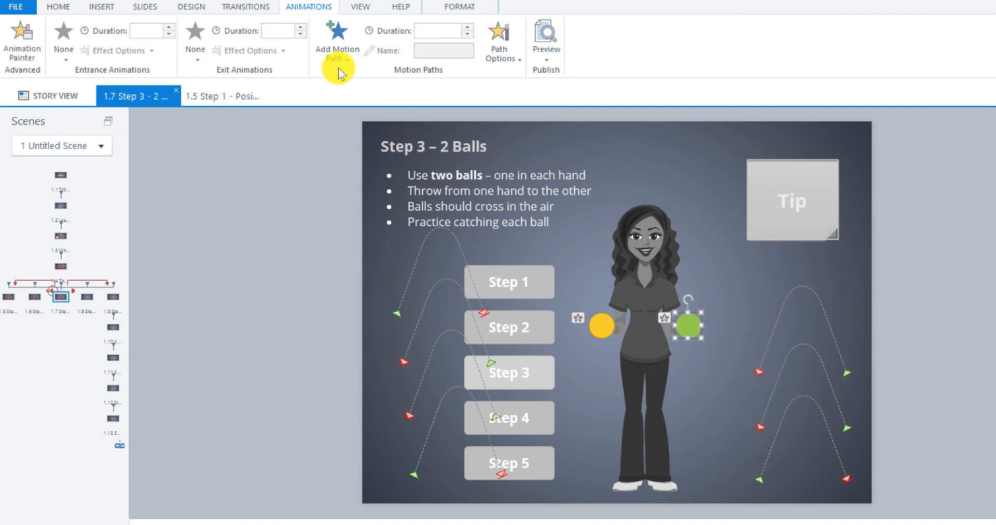
{"action": "left_click", "coordinate": [350, 59]}
{"action": "left_click", "coordinate": [403, 100]}
{"action": "left_click_drag", "start_coordinate": [759, 353], "coordinate": [771, 242]}
{"action": "left_click_drag", "start_coordinate": [859, 325], "coordinate": [601, 325]}
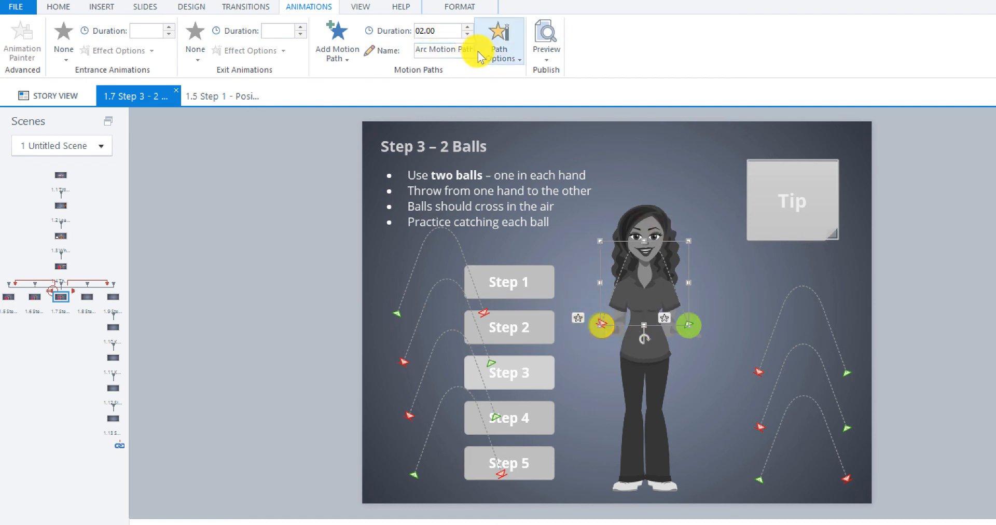
{"action": "left_click", "coordinate": [517, 66]}
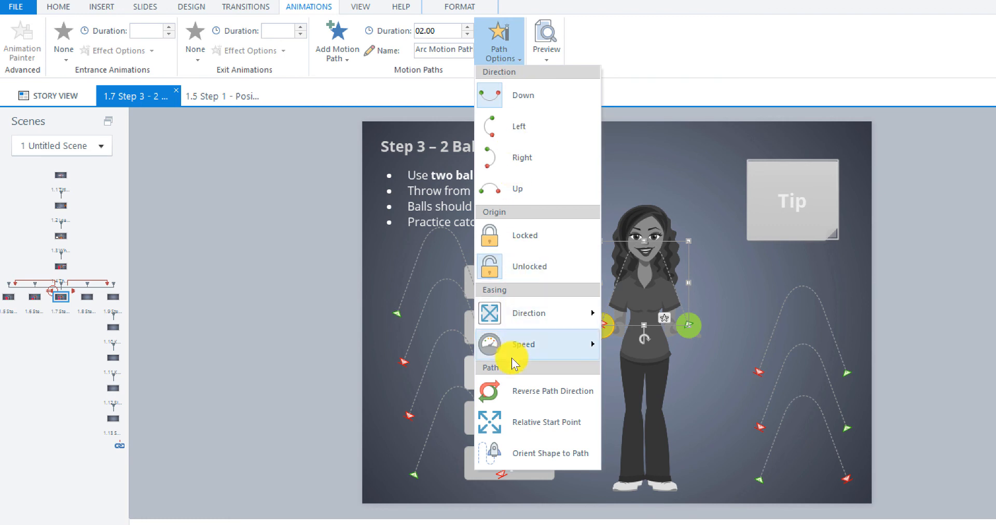
{"action": "left_click", "coordinate": [512, 390]}
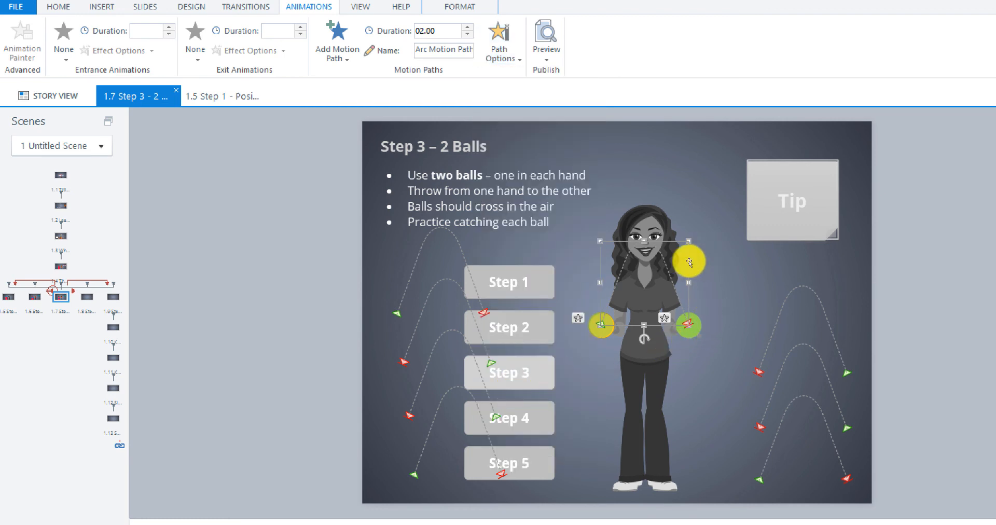
{"action": "left_click_drag", "start_coordinate": [689, 262], "coordinate": [845, 341]}
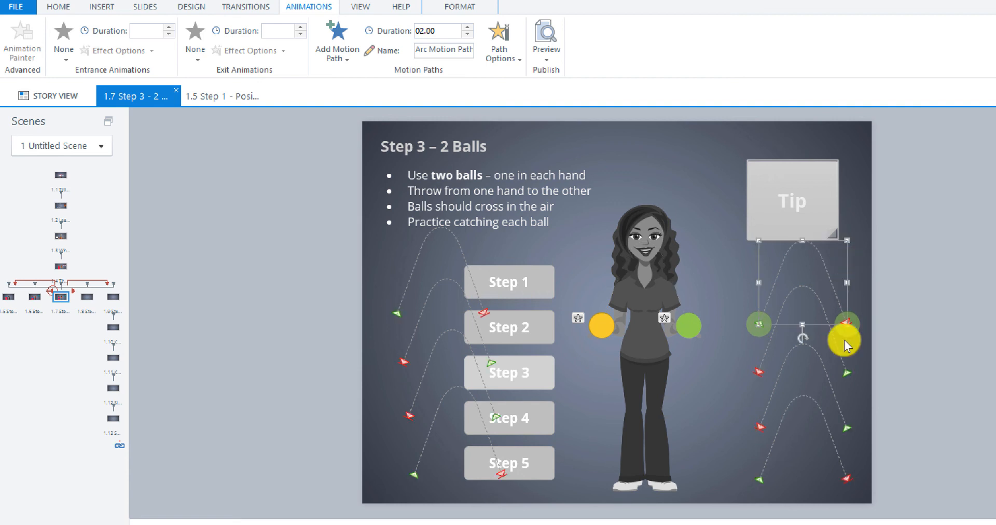
Step: Check the four new arc motion paths one by one, from the lowest to the highest
{"action": "left_click", "coordinate": [765, 470]}
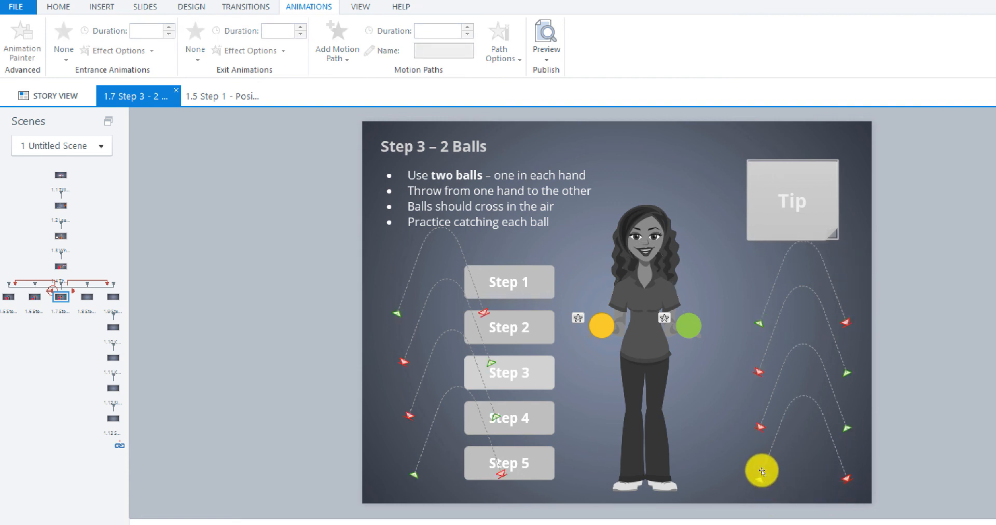
{"action": "left_click", "coordinate": [762, 472]}
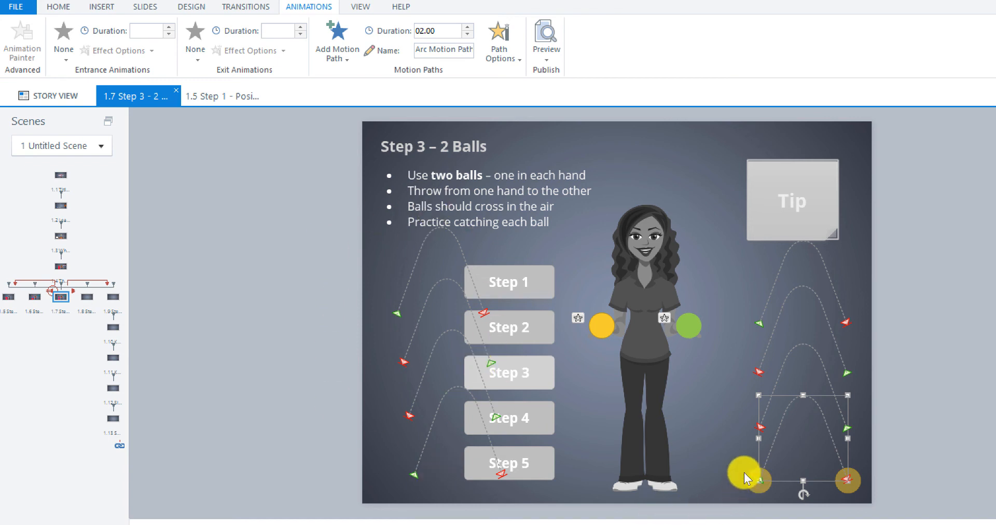
{"action": "left_click", "coordinate": [833, 385]}
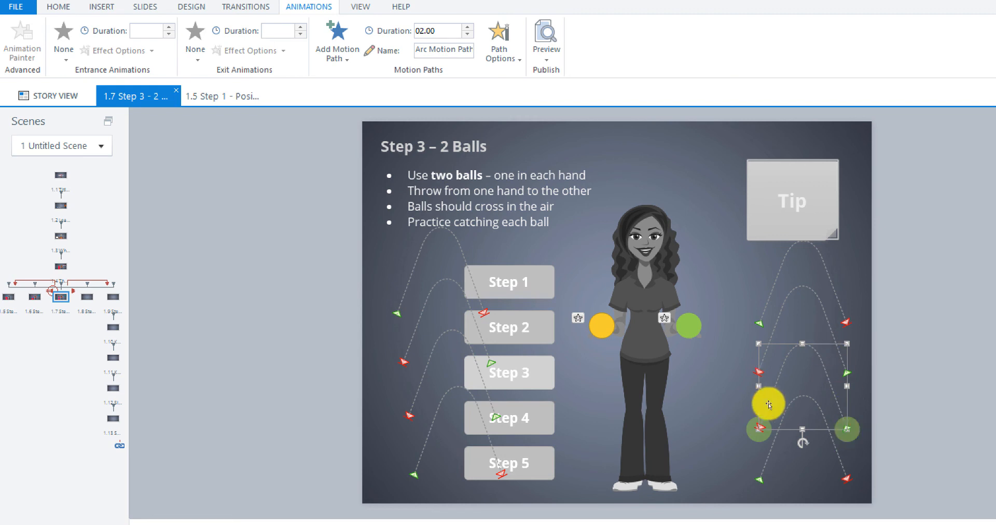
{"action": "left_click_drag", "start_coordinate": [758, 396], "coordinate": [801, 351]}
{"action": "left_click_drag", "start_coordinate": [799, 257], "coordinate": [777, 282]}
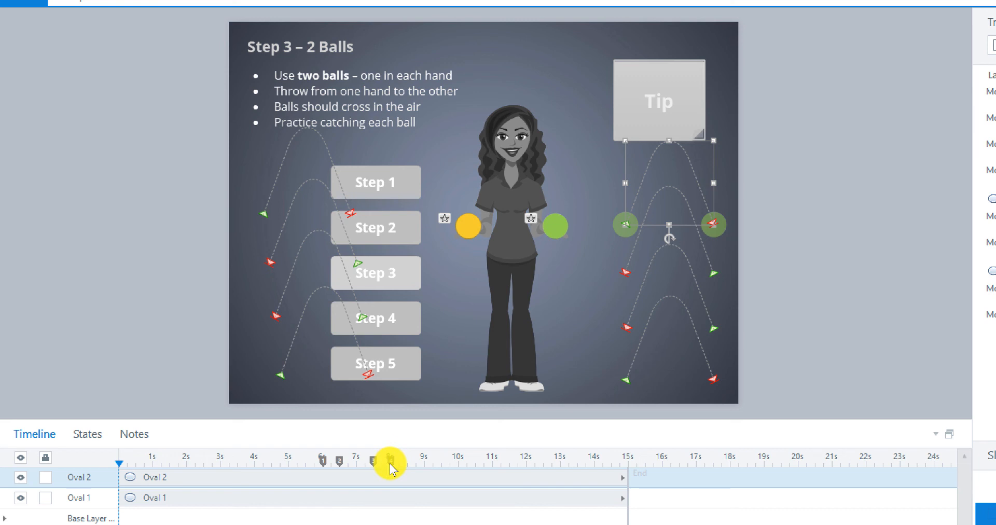
Step: Add cue points #5 to #8 on the timeline at about 9, 9.5, 10.5 and 11 seconds
{"action": "left_click", "coordinate": [426, 464]}
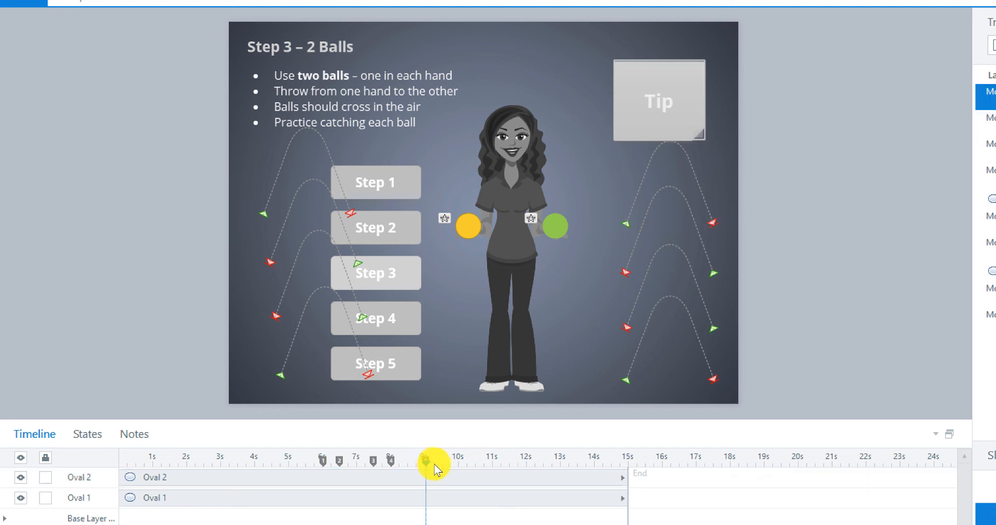
{"action": "left_click", "coordinate": [444, 464]}
{"action": "left_click", "coordinate": [476, 463]}
{"action": "left_click_drag", "start_coordinate": [472, 460], "coordinate": [488, 465]}
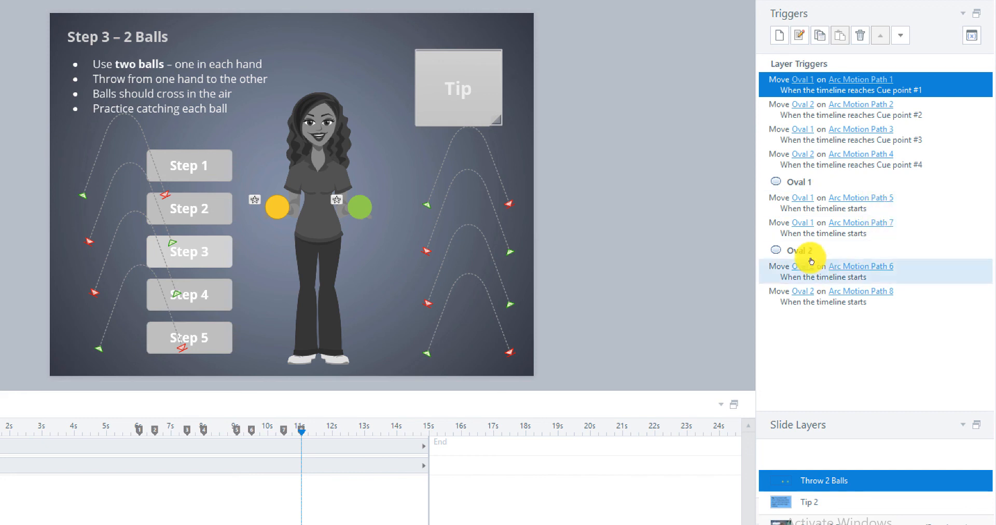
Step: Set the Oval 1 trigger for Arc Motion Path 5 to run when the timeline reaches cue point #5
{"action": "left_click", "coordinate": [784, 204]}
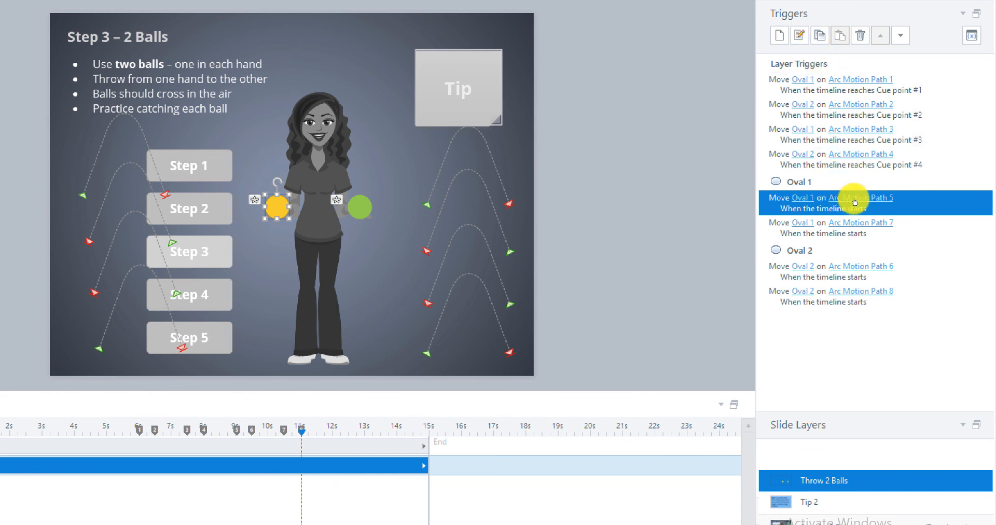
{"action": "left_click", "coordinate": [801, 36]}
{"action": "left_click", "coordinate": [483, 206]}
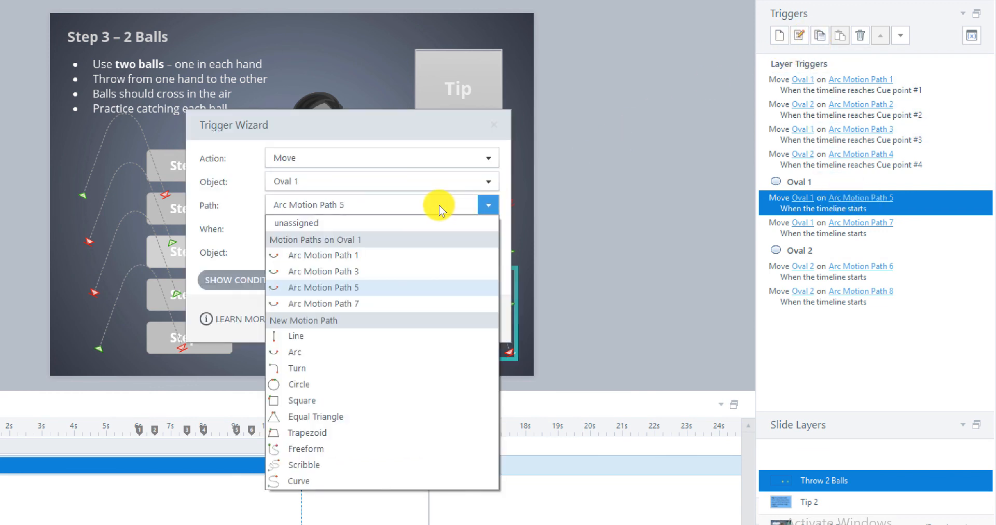
{"action": "left_click", "coordinate": [488, 205]}
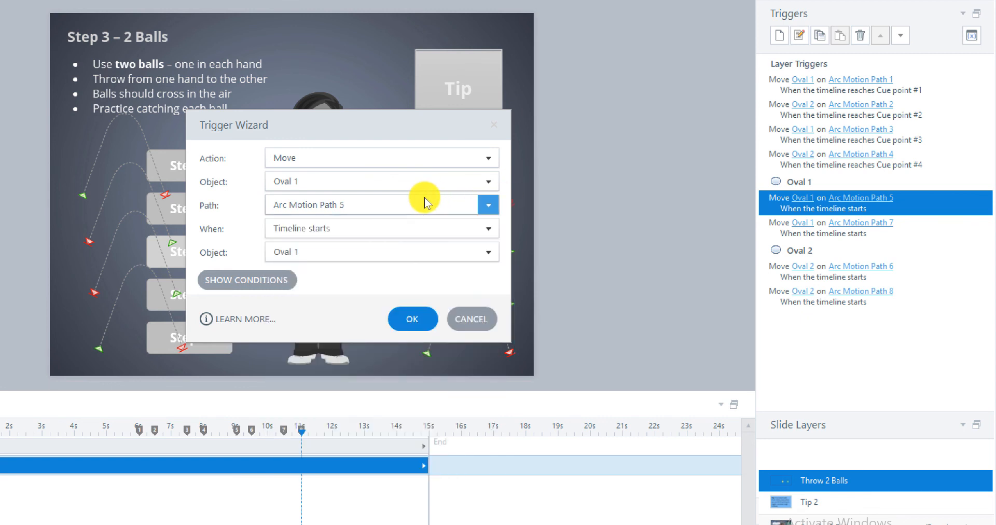
{"action": "left_click", "coordinate": [308, 230]}
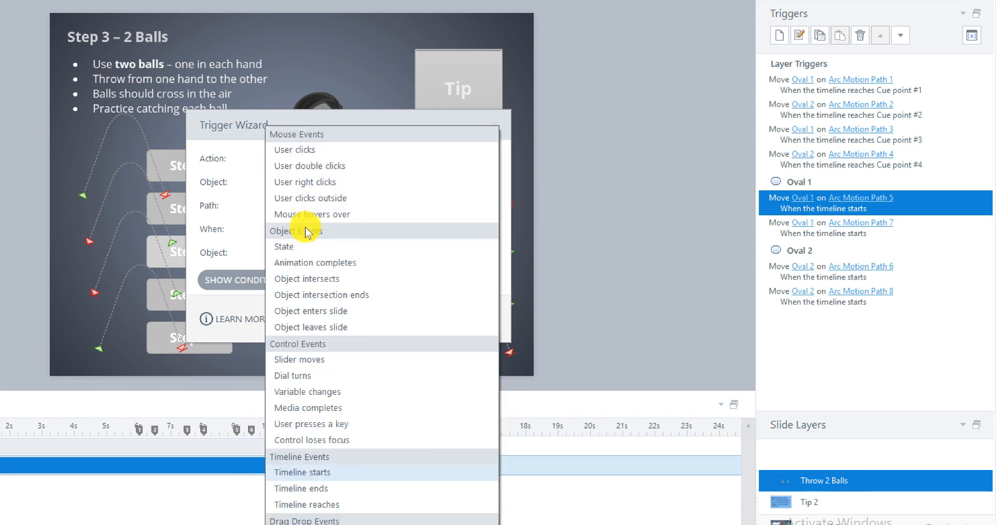
{"action": "left_click", "coordinate": [308, 505]}
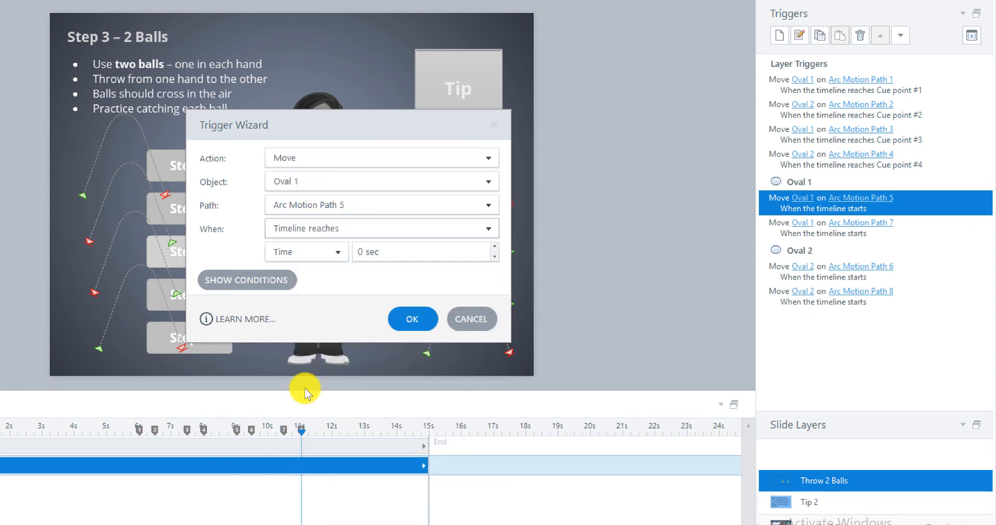
{"action": "left_click", "coordinate": [335, 255]}
{"action": "left_click", "coordinate": [313, 286]}
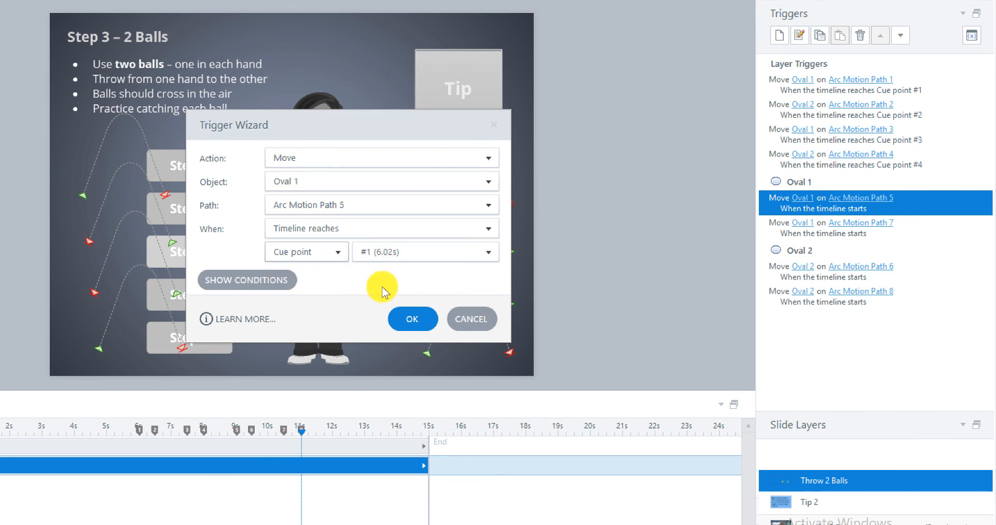
{"action": "left_click", "coordinate": [487, 255]}
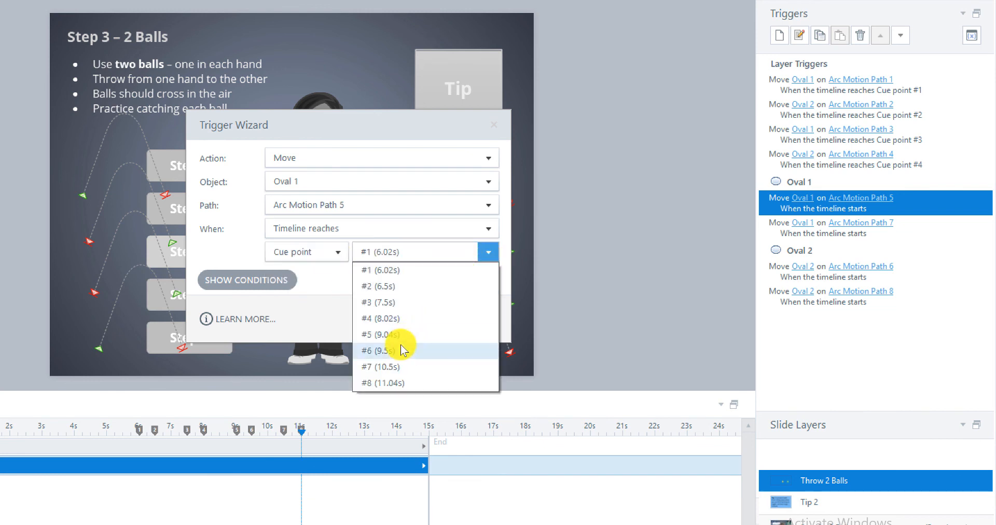
{"action": "left_click", "coordinate": [400, 335]}
{"action": "left_click", "coordinate": [424, 317]}
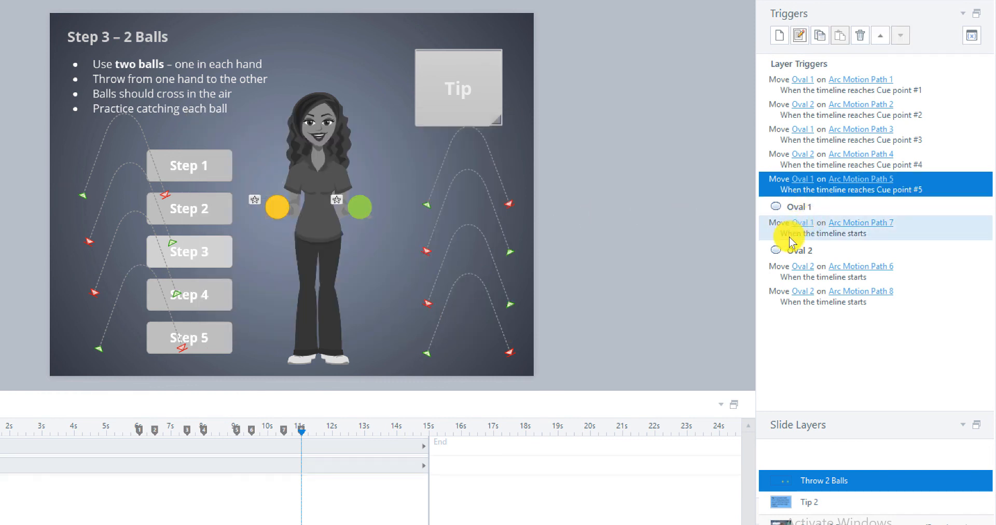
Step: Set the Oval 2 trigger for Arc Motion Path 6 to run when the timeline reaches cue point #6
{"action": "left_click", "coordinate": [793, 276]}
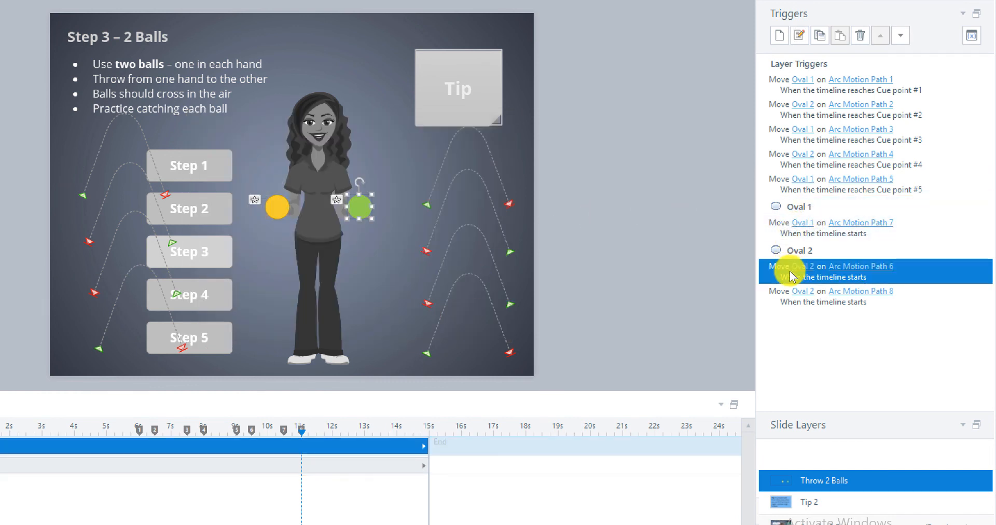
{"action": "left_click", "coordinate": [800, 34]}
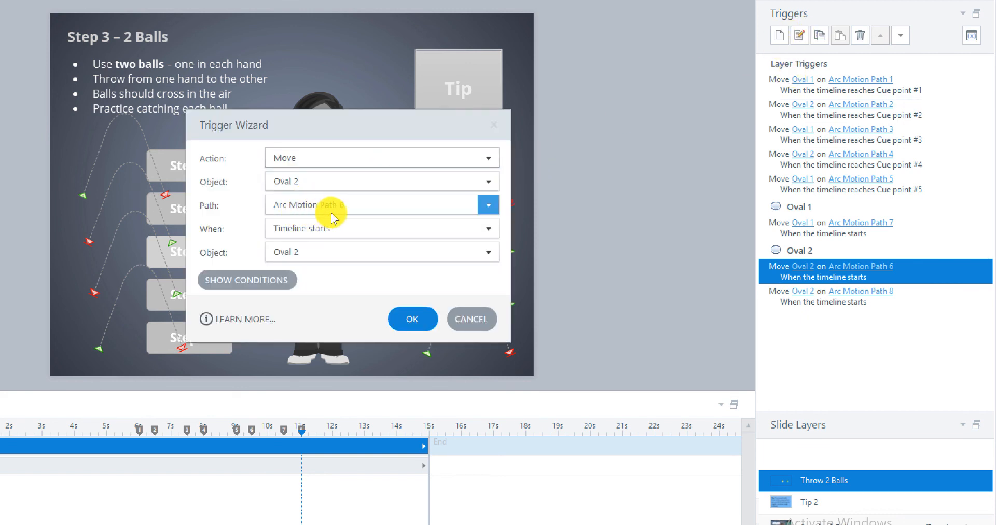
{"action": "left_click", "coordinate": [487, 229]}
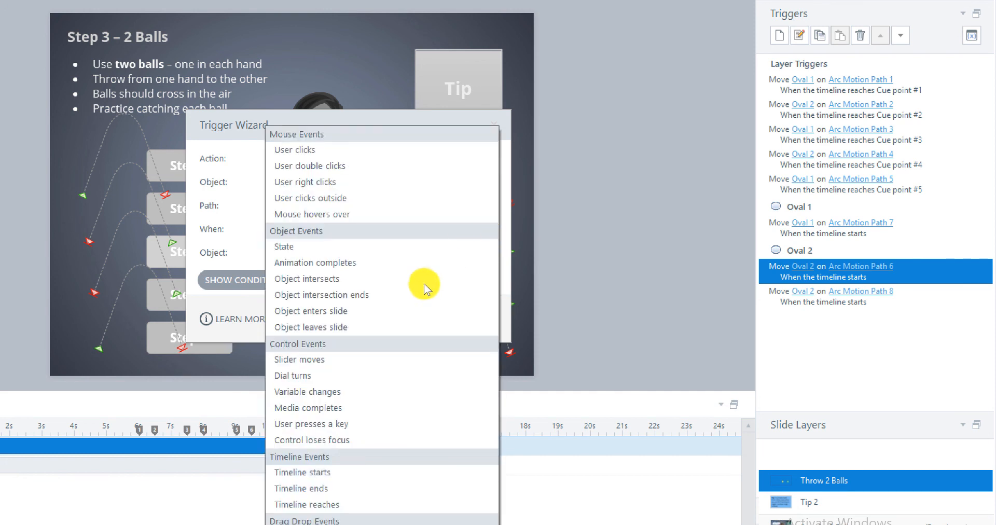
{"action": "left_click", "coordinate": [316, 506]}
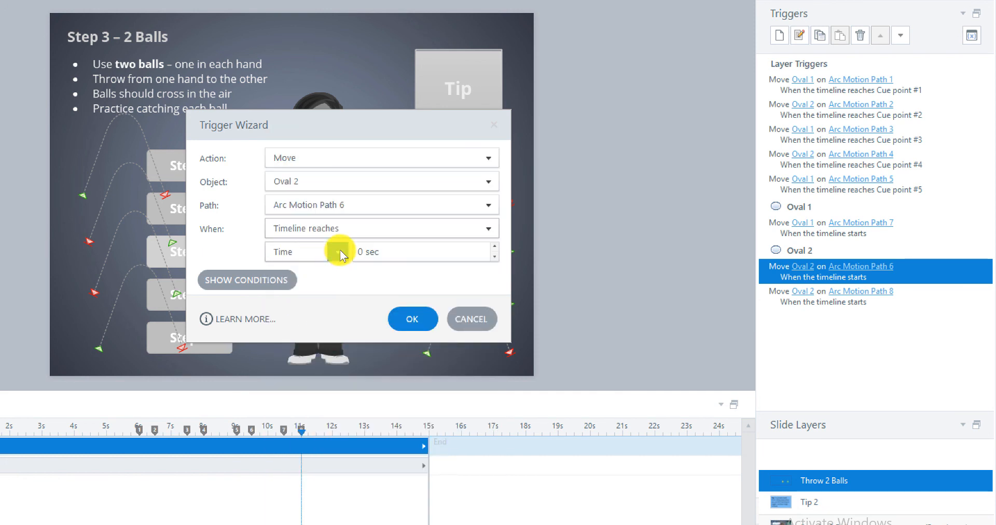
{"action": "left_click", "coordinate": [341, 254]}
{"action": "left_click", "coordinate": [332, 287]}
{"action": "left_click", "coordinate": [488, 253]}
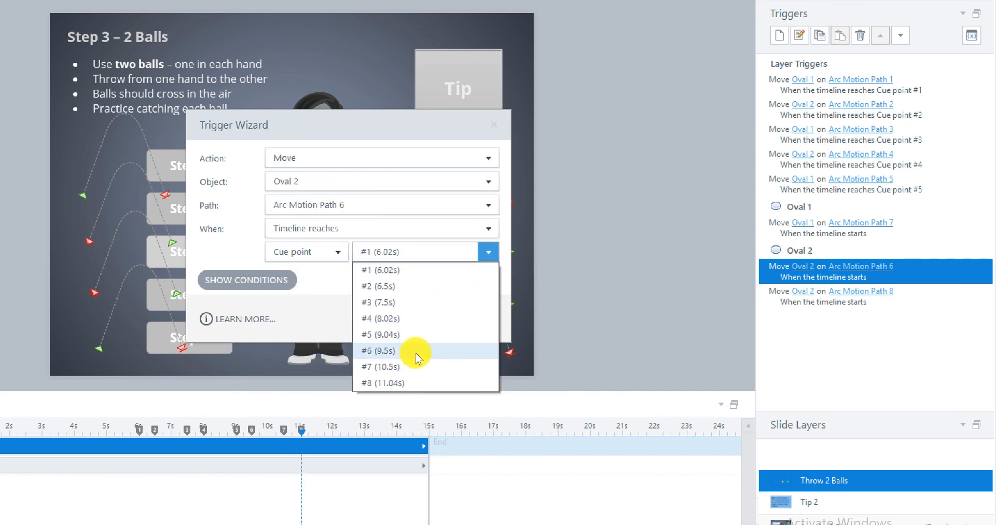
{"action": "left_click", "coordinate": [409, 351]}
{"action": "left_click", "coordinate": [422, 319]}
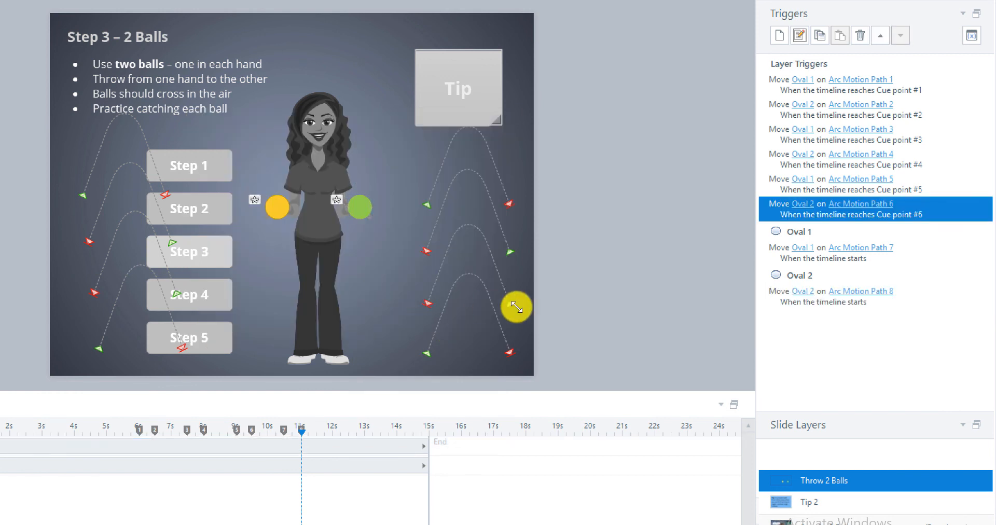
Step: Set the Oval 1 trigger for Arc Motion Path 7 to run when the timeline reaches cue point #7
{"action": "left_click", "coordinate": [790, 258]}
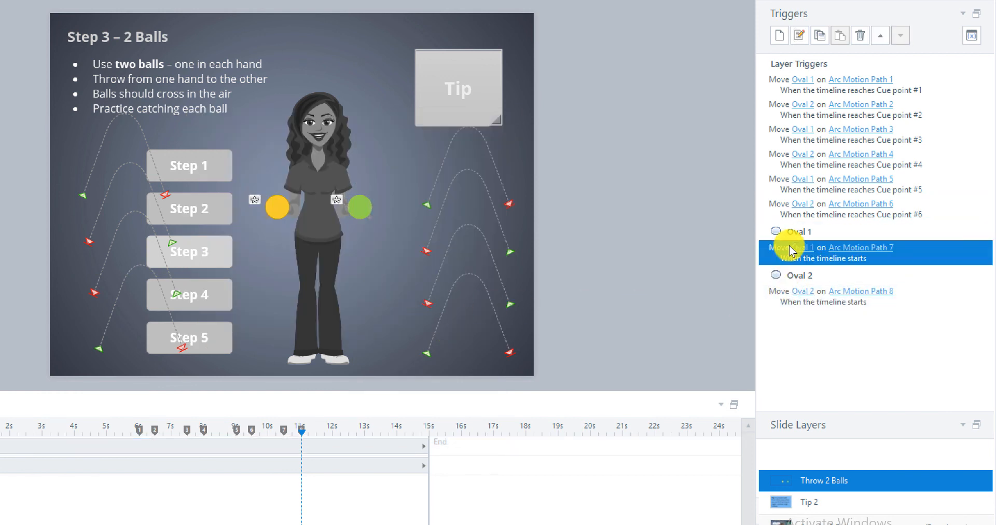
{"action": "left_click", "coordinate": [798, 36]}
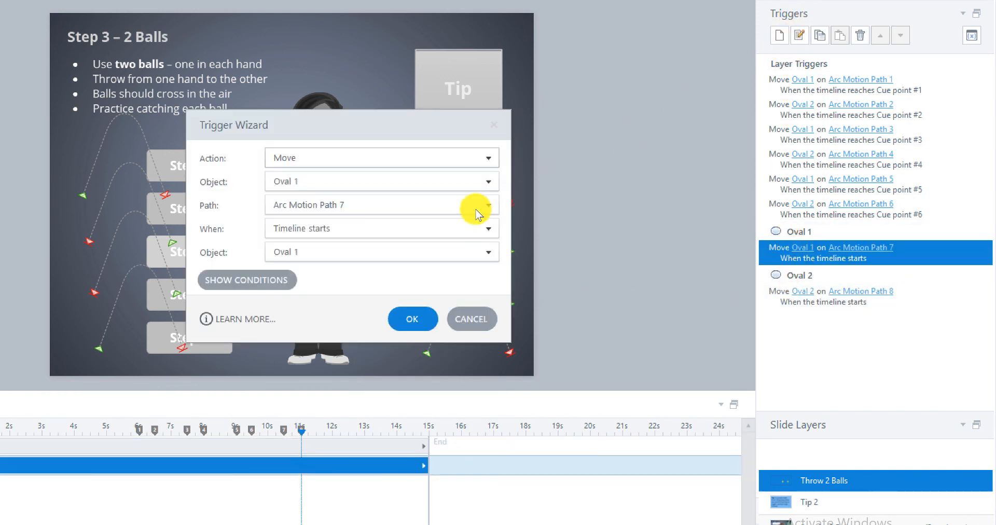
{"action": "left_click", "coordinate": [312, 232]}
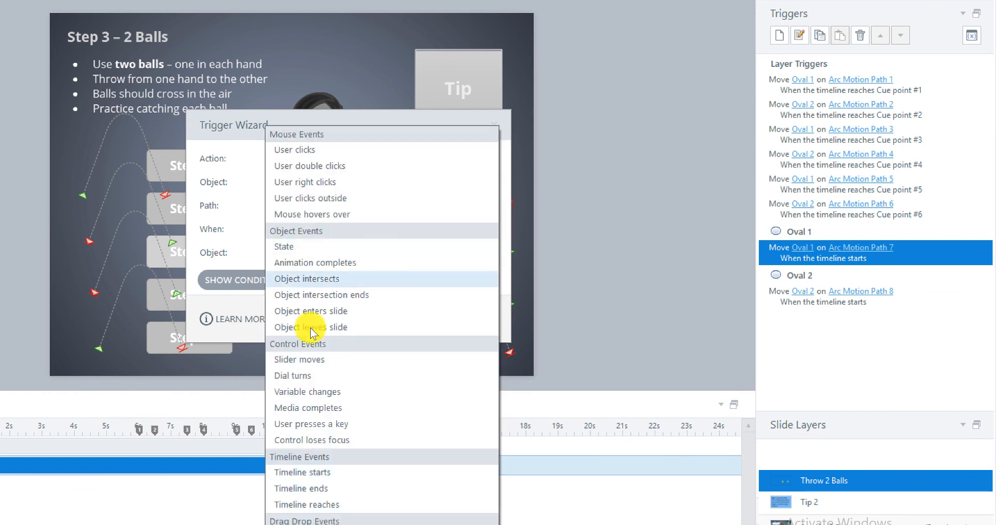
{"action": "left_click", "coordinate": [308, 505]}
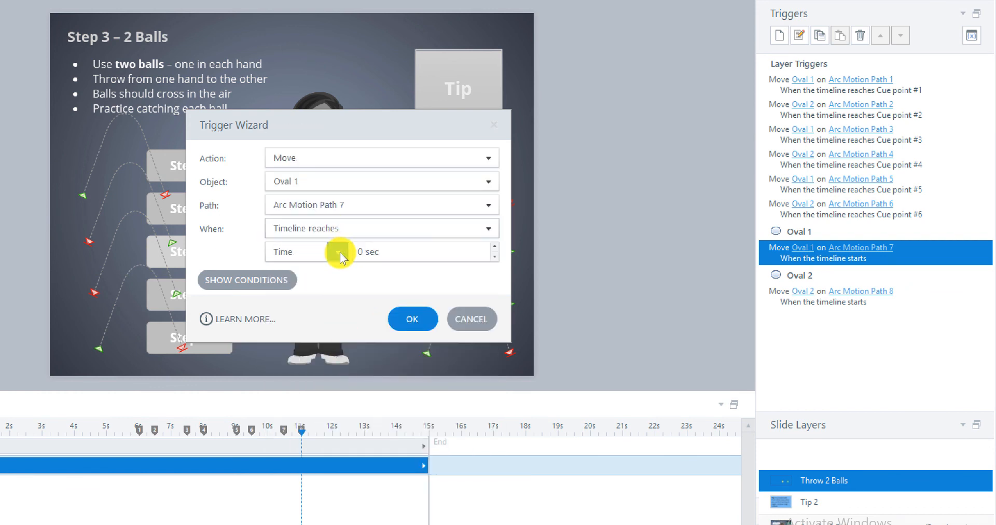
{"action": "left_click", "coordinate": [341, 252]}
{"action": "left_click", "coordinate": [323, 289]}
{"action": "left_click", "coordinate": [489, 252]}
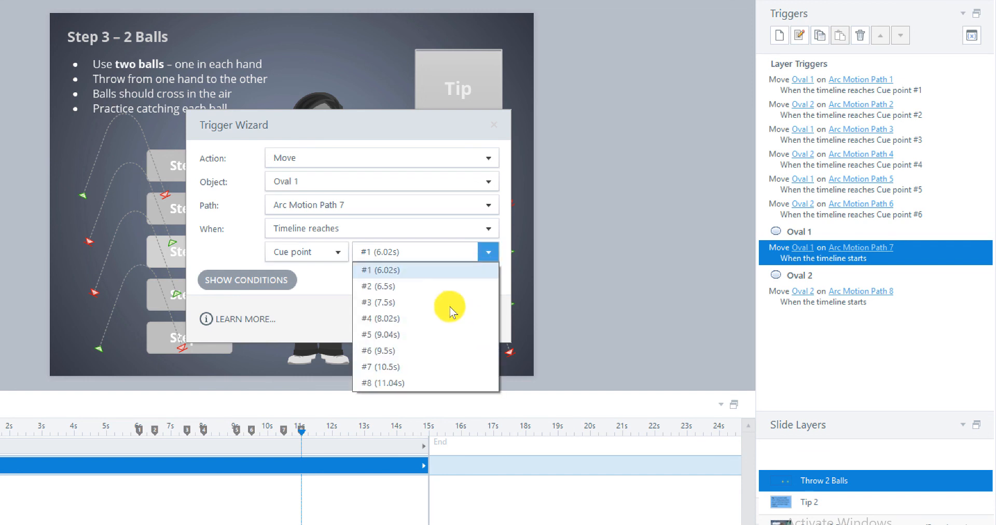
{"action": "left_click", "coordinate": [396, 371]}
{"action": "left_click", "coordinate": [421, 322]}
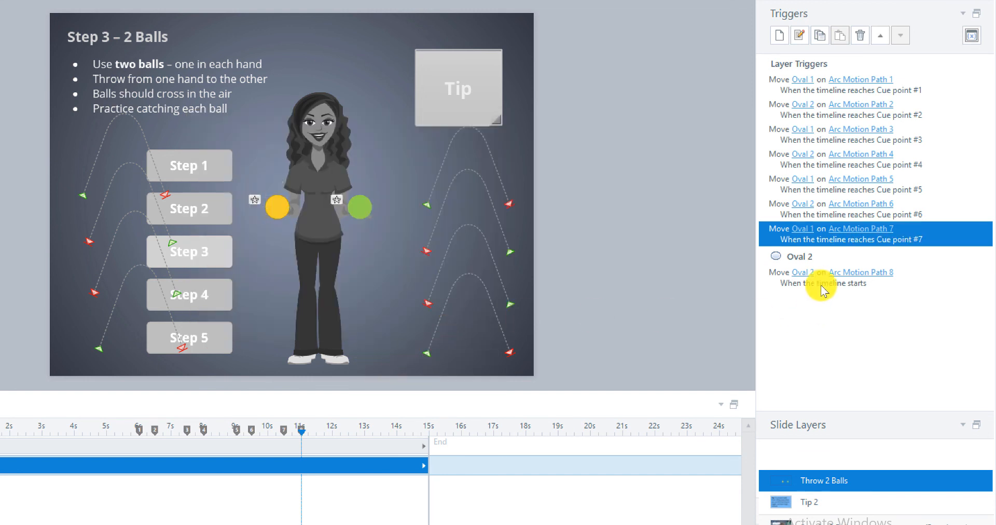
Step: Set the Oval 2 trigger for Arc Motion Path 8 to run when the timeline reaches cue point #8
{"action": "left_click", "coordinate": [819, 281]}
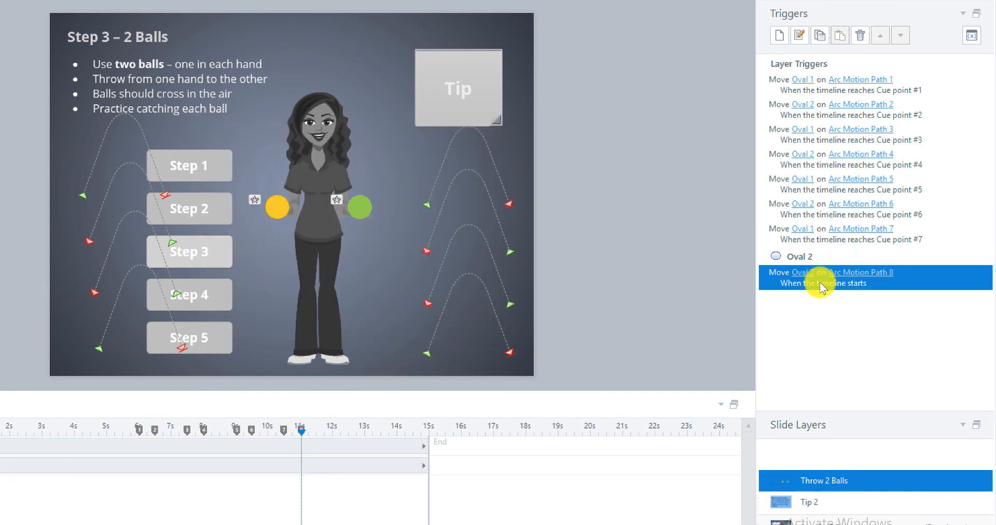
{"action": "left_click", "coordinate": [800, 34]}
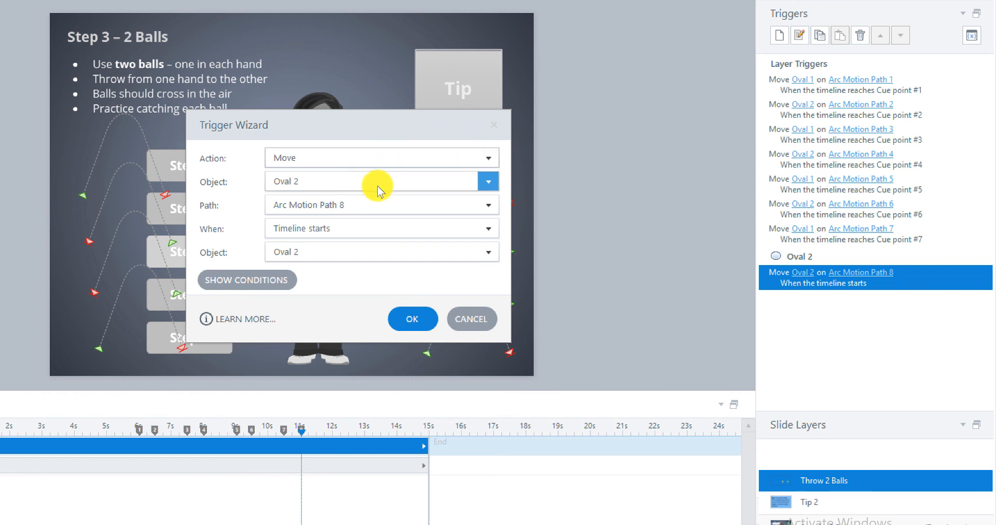
{"action": "left_click", "coordinate": [343, 233]}
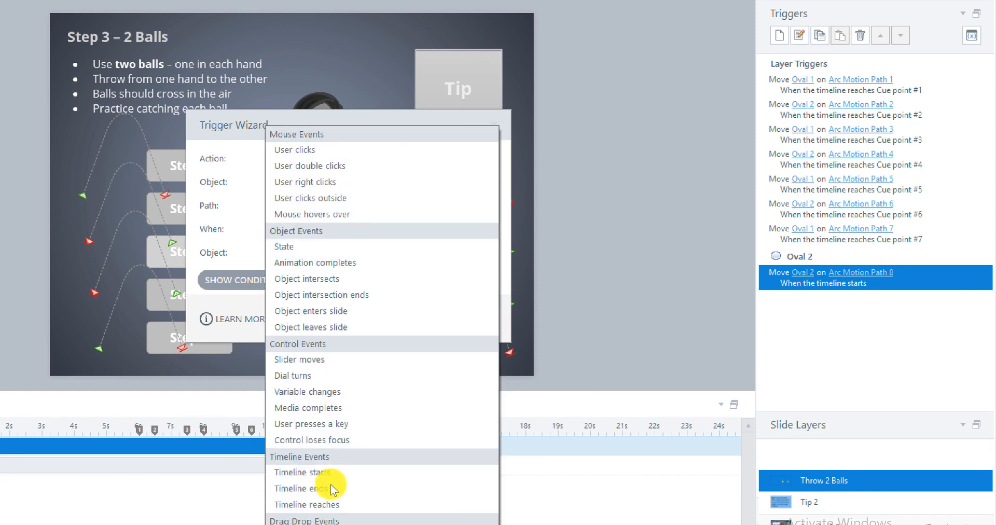
{"action": "left_click", "coordinate": [332, 504]}
{"action": "left_click", "coordinate": [331, 255]}
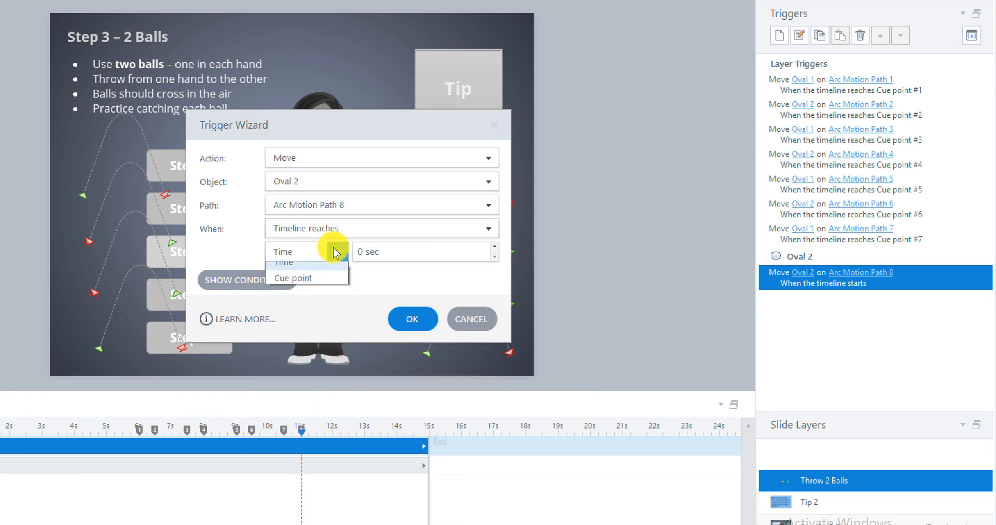
{"action": "left_click", "coordinate": [316, 287]}
{"action": "left_click", "coordinate": [496, 254]}
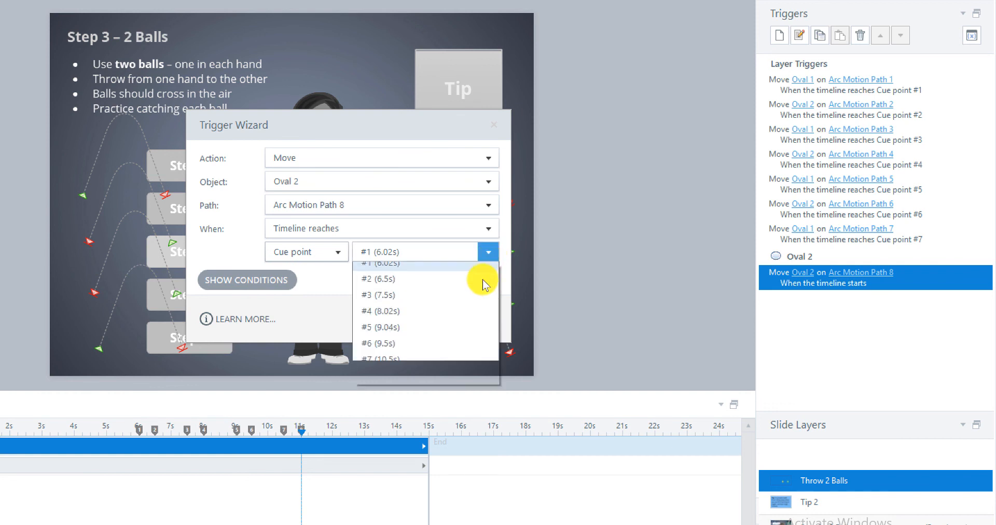
{"action": "left_click", "coordinate": [400, 382]}
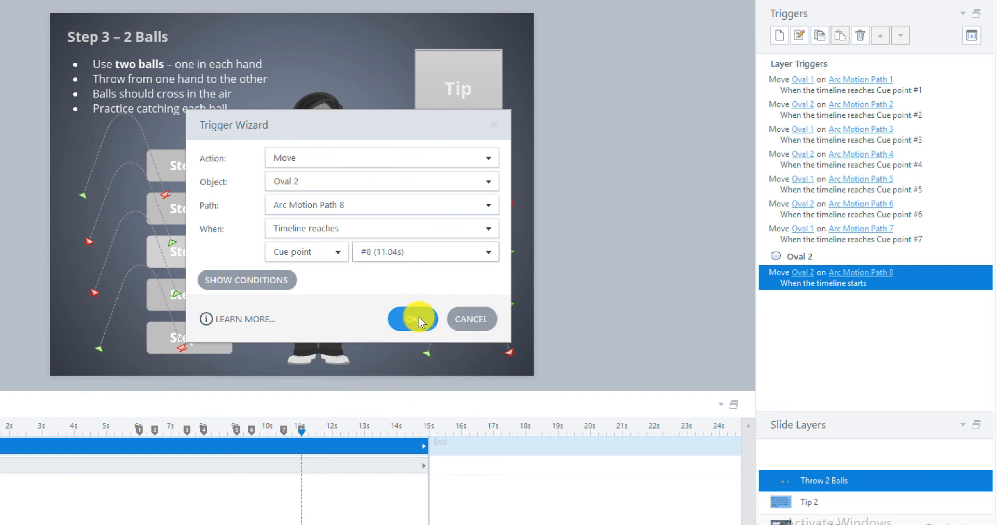
{"action": "left_click", "coordinate": [424, 325]}
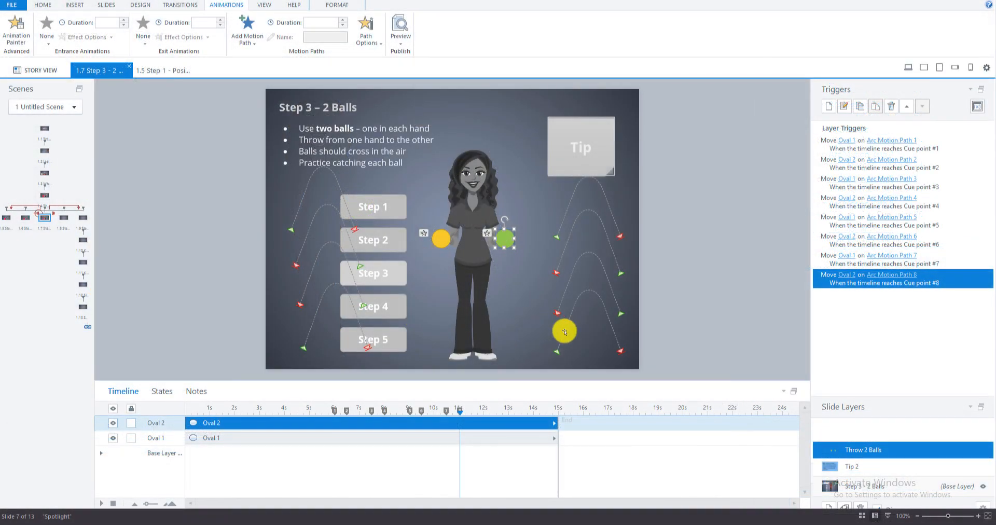
Step: Set the duration of the four new arc motion paths below the Tip note to 01.00, from the lowest to the highest
{"action": "left_click", "coordinate": [565, 335]}
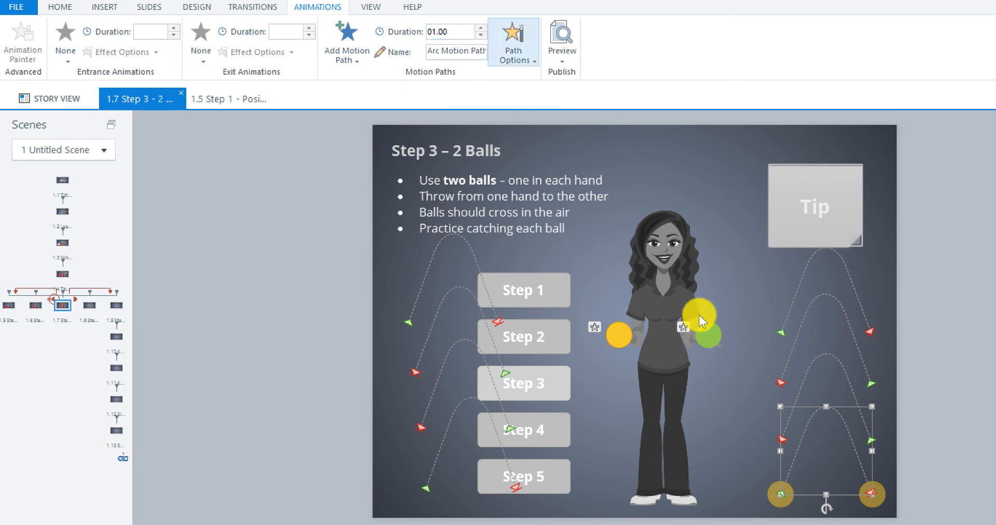
{"action": "left_click", "coordinate": [805, 373]}
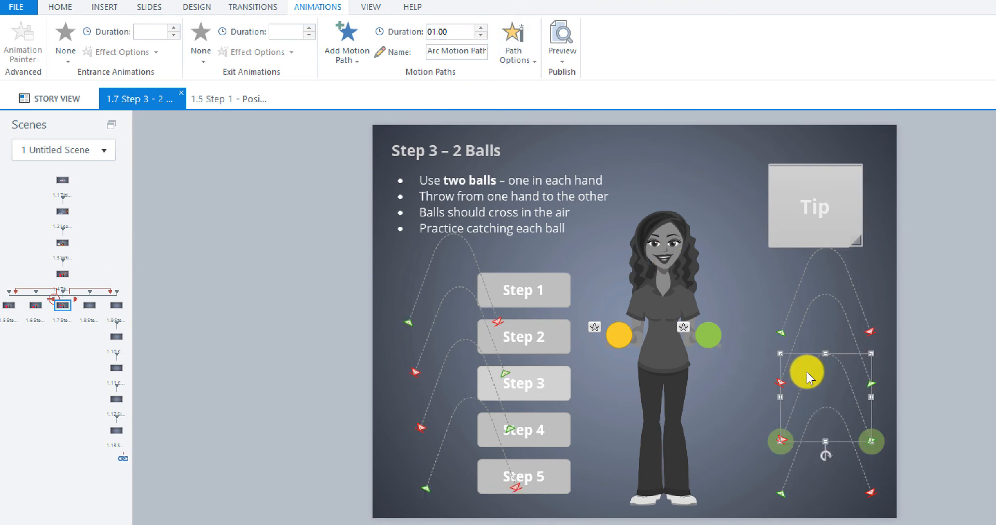
{"action": "left_click", "coordinate": [481, 36]}
{"action": "left_click", "coordinate": [806, 309]}
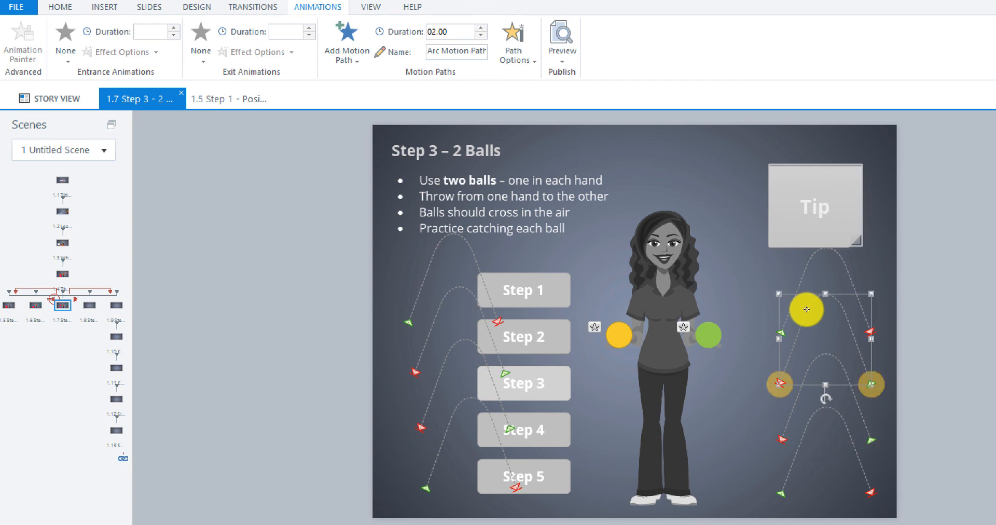
{"action": "left_click", "coordinate": [482, 35]}
{"action": "left_click", "coordinate": [481, 36]}
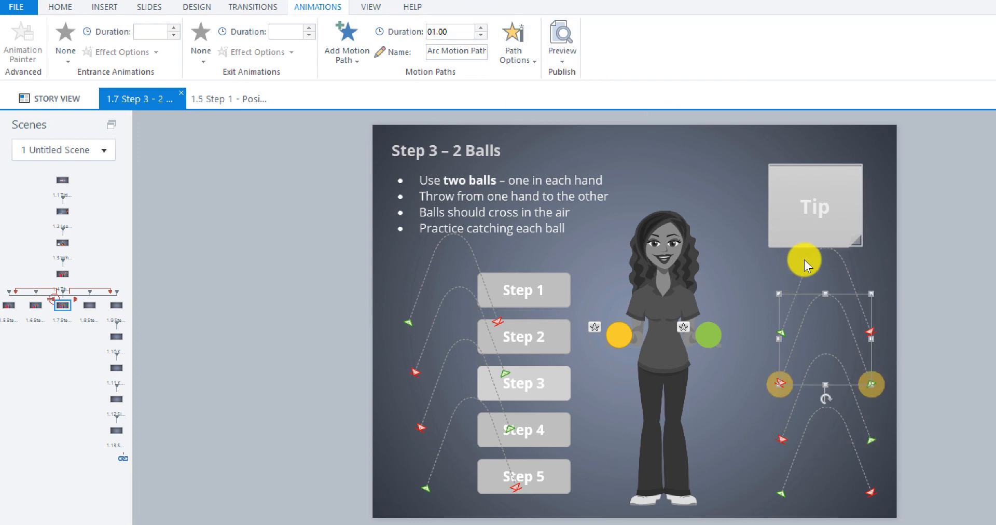
{"action": "left_click", "coordinate": [804, 260]}
{"action": "left_click", "coordinate": [481, 35]}
{"action": "left_click", "coordinate": [482, 35]}
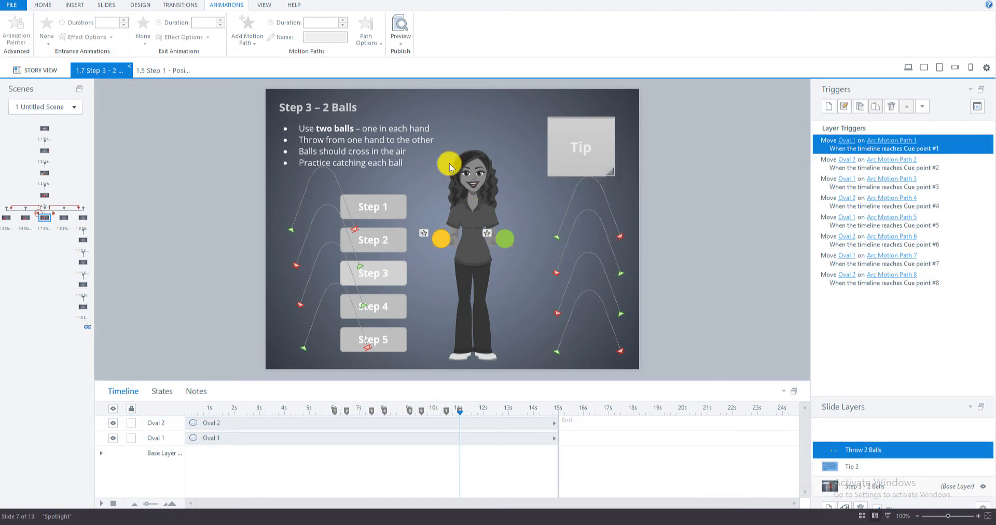
Step: Preview only this slide to check the crossing ball throws, and close the preview
{"action": "left_click", "coordinate": [406, 47]}
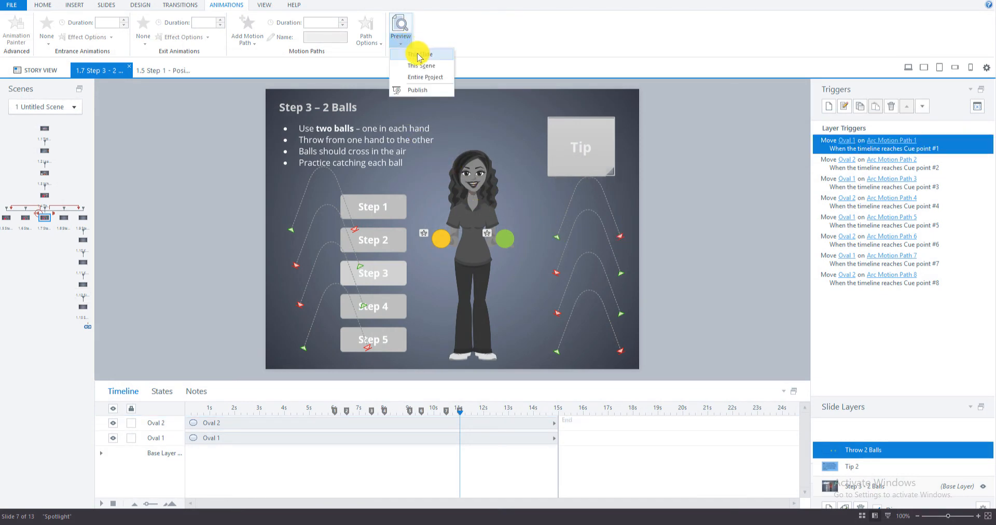
{"action": "left_click", "coordinate": [415, 54]}
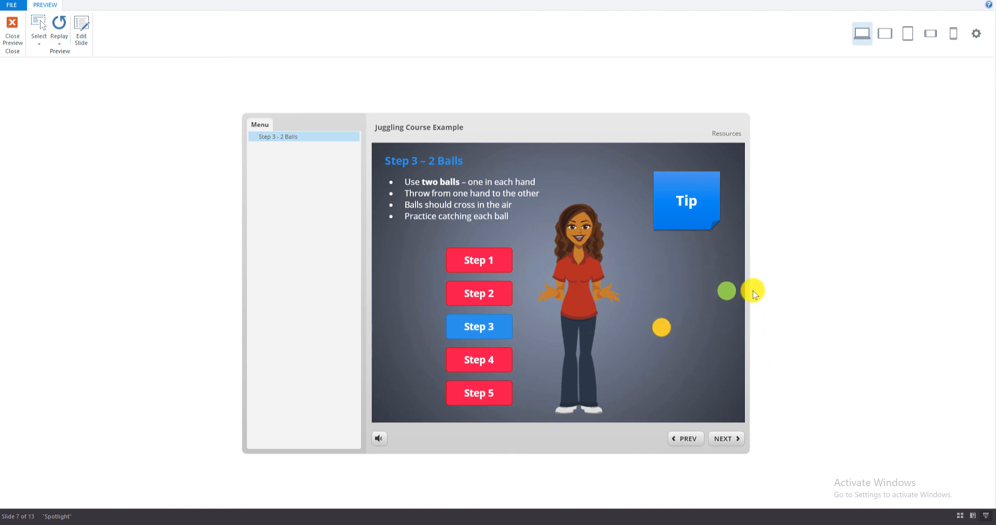
{"action": "left_click", "coordinate": [12, 24]}
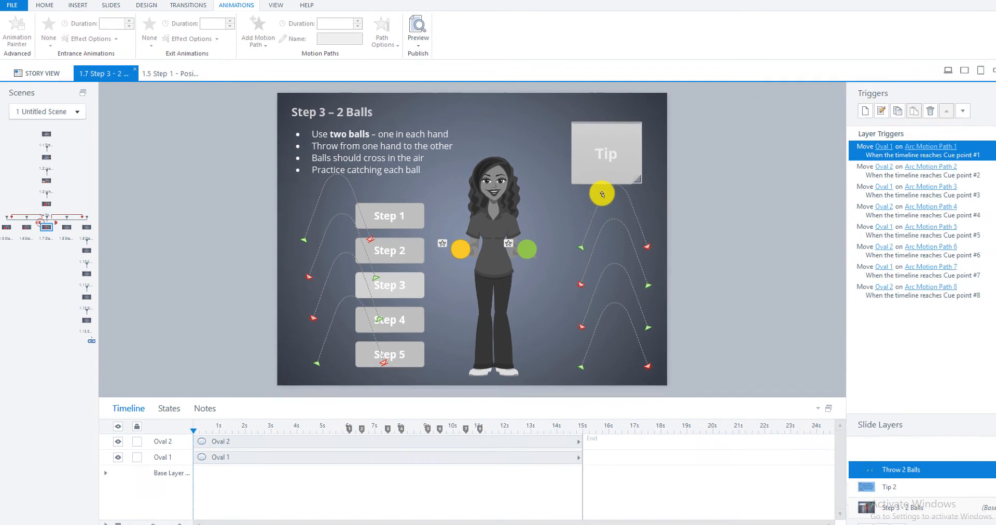
Step: Move the four arc motion paths below the Tip note onto the character, aligning their ends with the yellow and green balls
{"action": "left_click", "coordinate": [578, 186]}
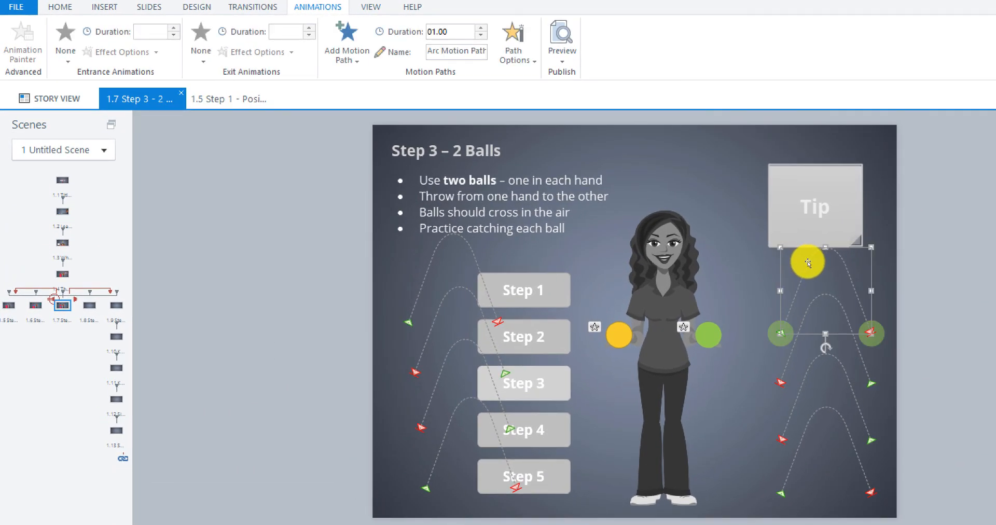
{"action": "left_click_drag", "start_coordinate": [808, 261], "coordinate": [647, 264]}
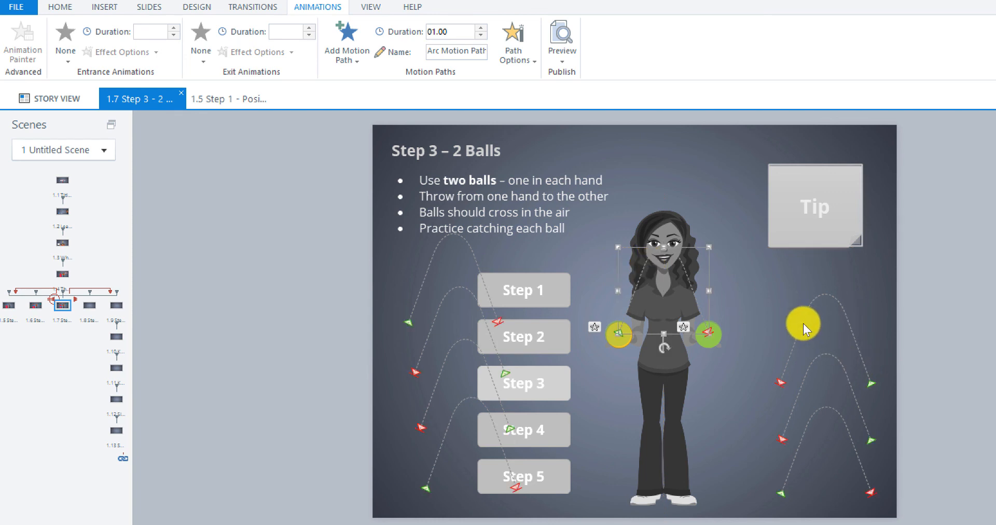
{"action": "left_click_drag", "start_coordinate": [802, 324], "coordinate": [664, 275]}
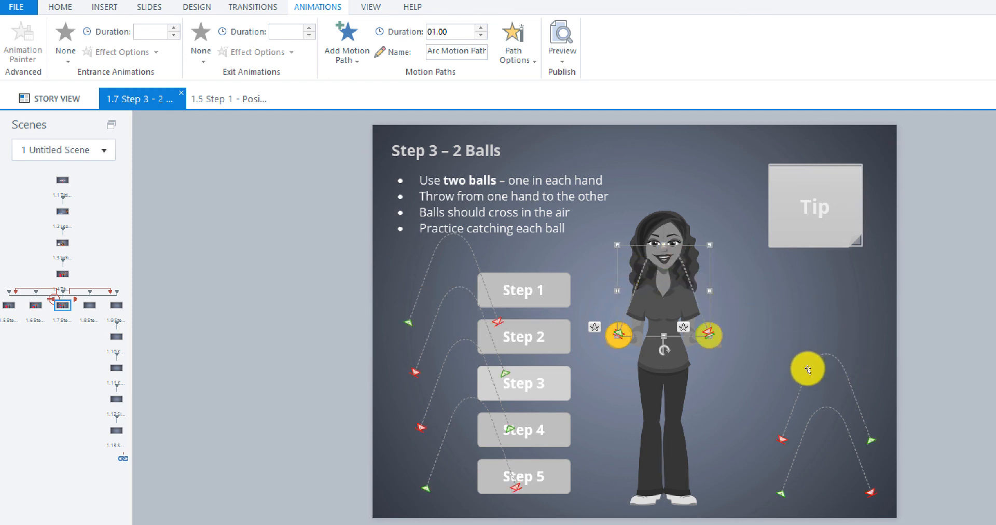
{"action": "left_click_drag", "start_coordinate": [808, 369], "coordinate": [647, 261]}
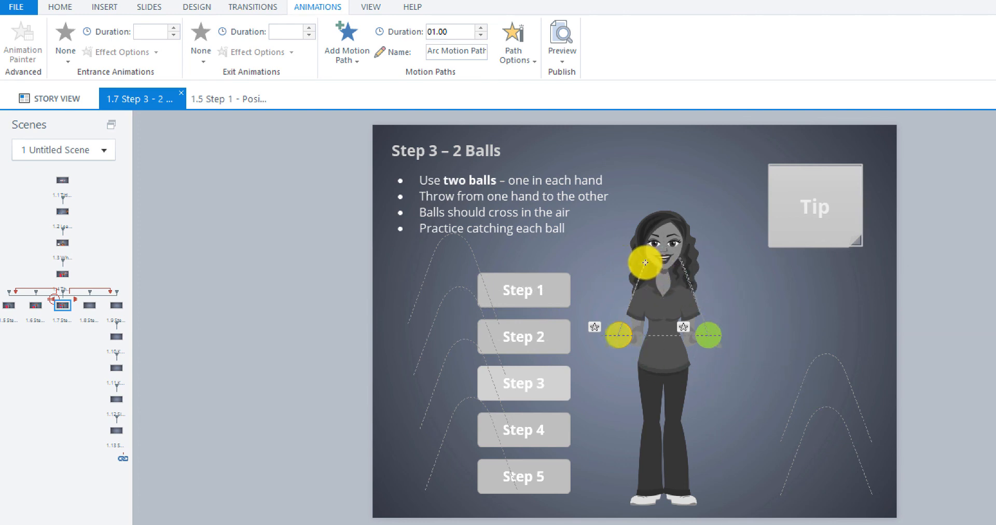
{"action": "left_click_drag", "start_coordinate": [645, 263], "coordinate": [645, 263]}
{"action": "left_click_drag", "start_coordinate": [803, 425], "coordinate": [645, 269]}
Step: Move the arc motion paths overlapping the Step buttons onto the character, from the highest down, with their ends on the two balls
{"action": "left_click_drag", "start_coordinate": [473, 258], "coordinate": [683, 268]}
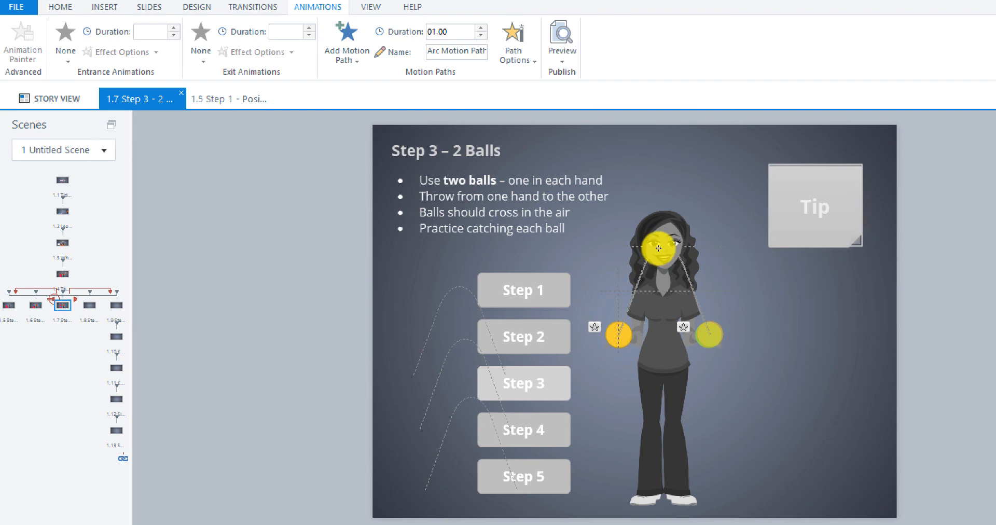
{"action": "left_click", "coordinate": [458, 342]}
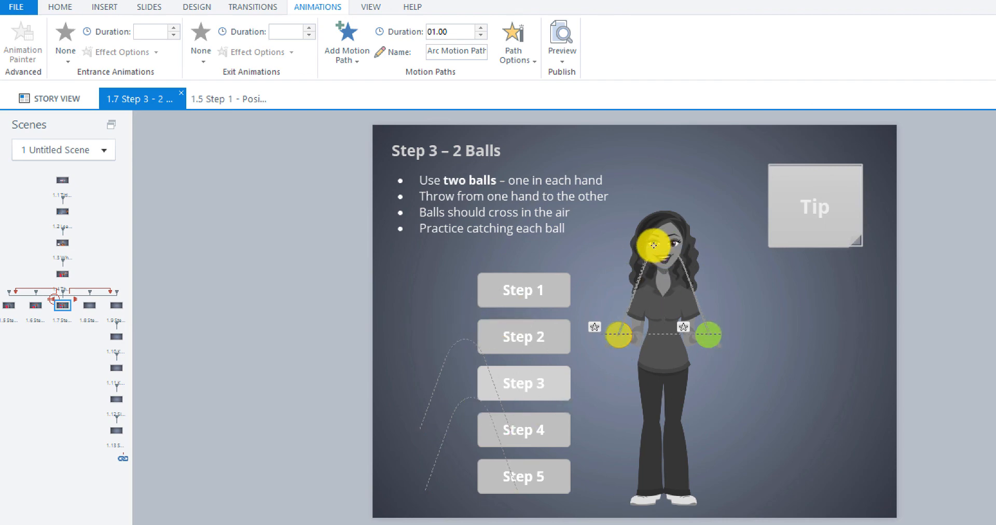